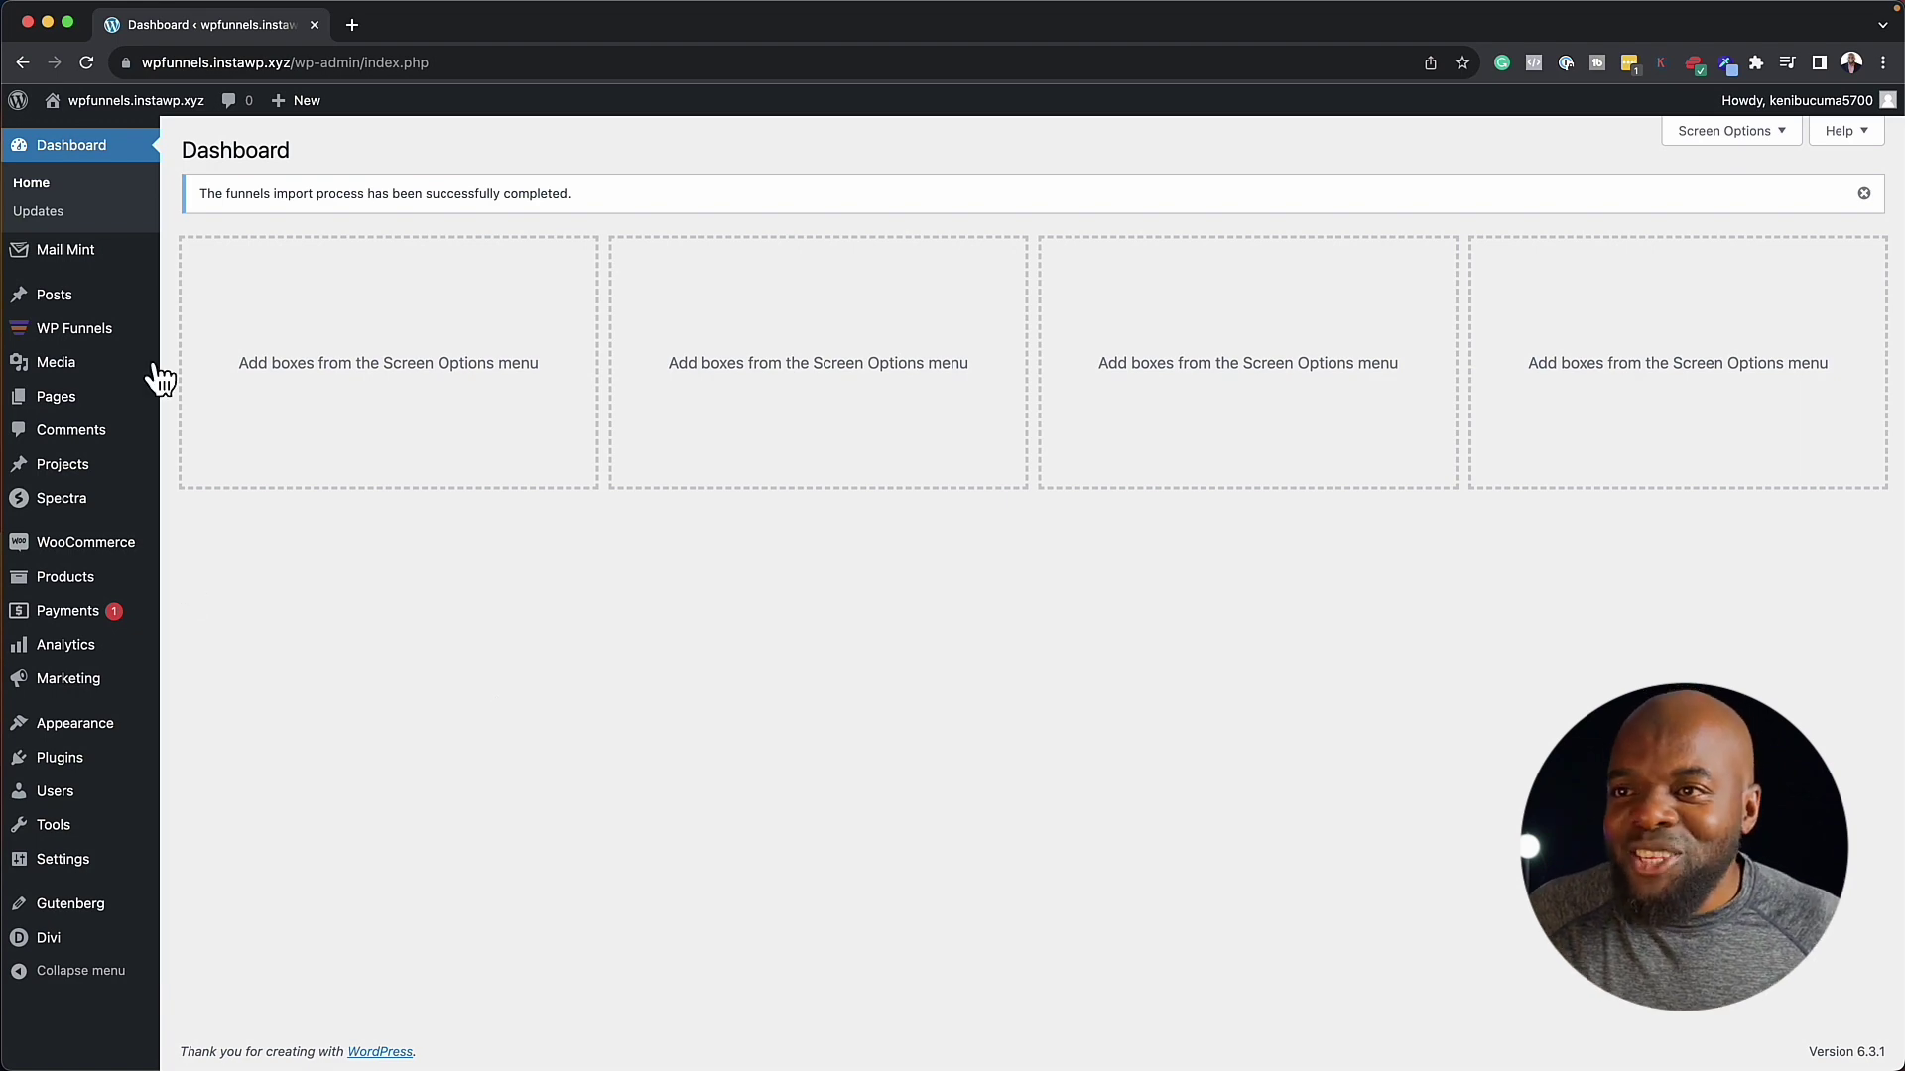
Step: Go to WP Funnels > Funnels to list the funnels, showing the draft funnel 'Tes'
{"action": "mouse_move", "coordinate": [114, 330]}
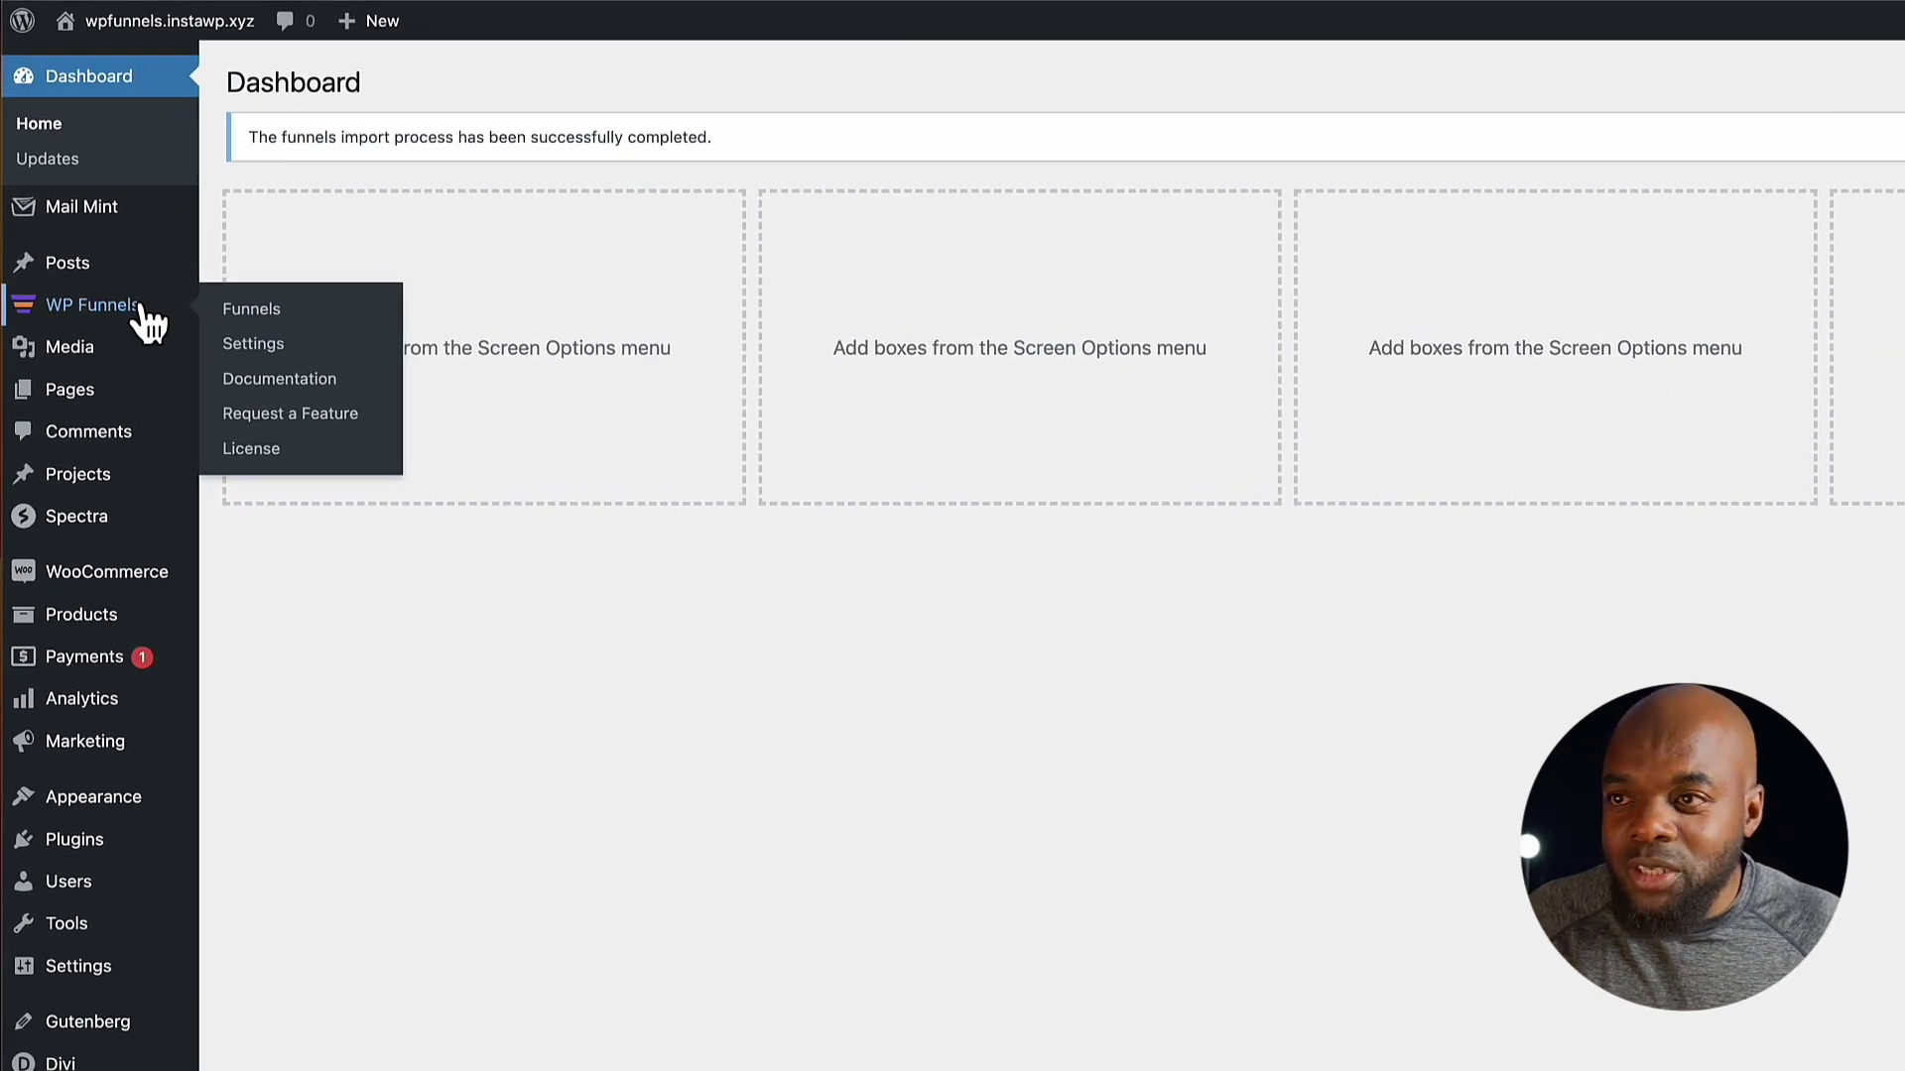
{"action": "left_click", "coordinate": [295, 315]}
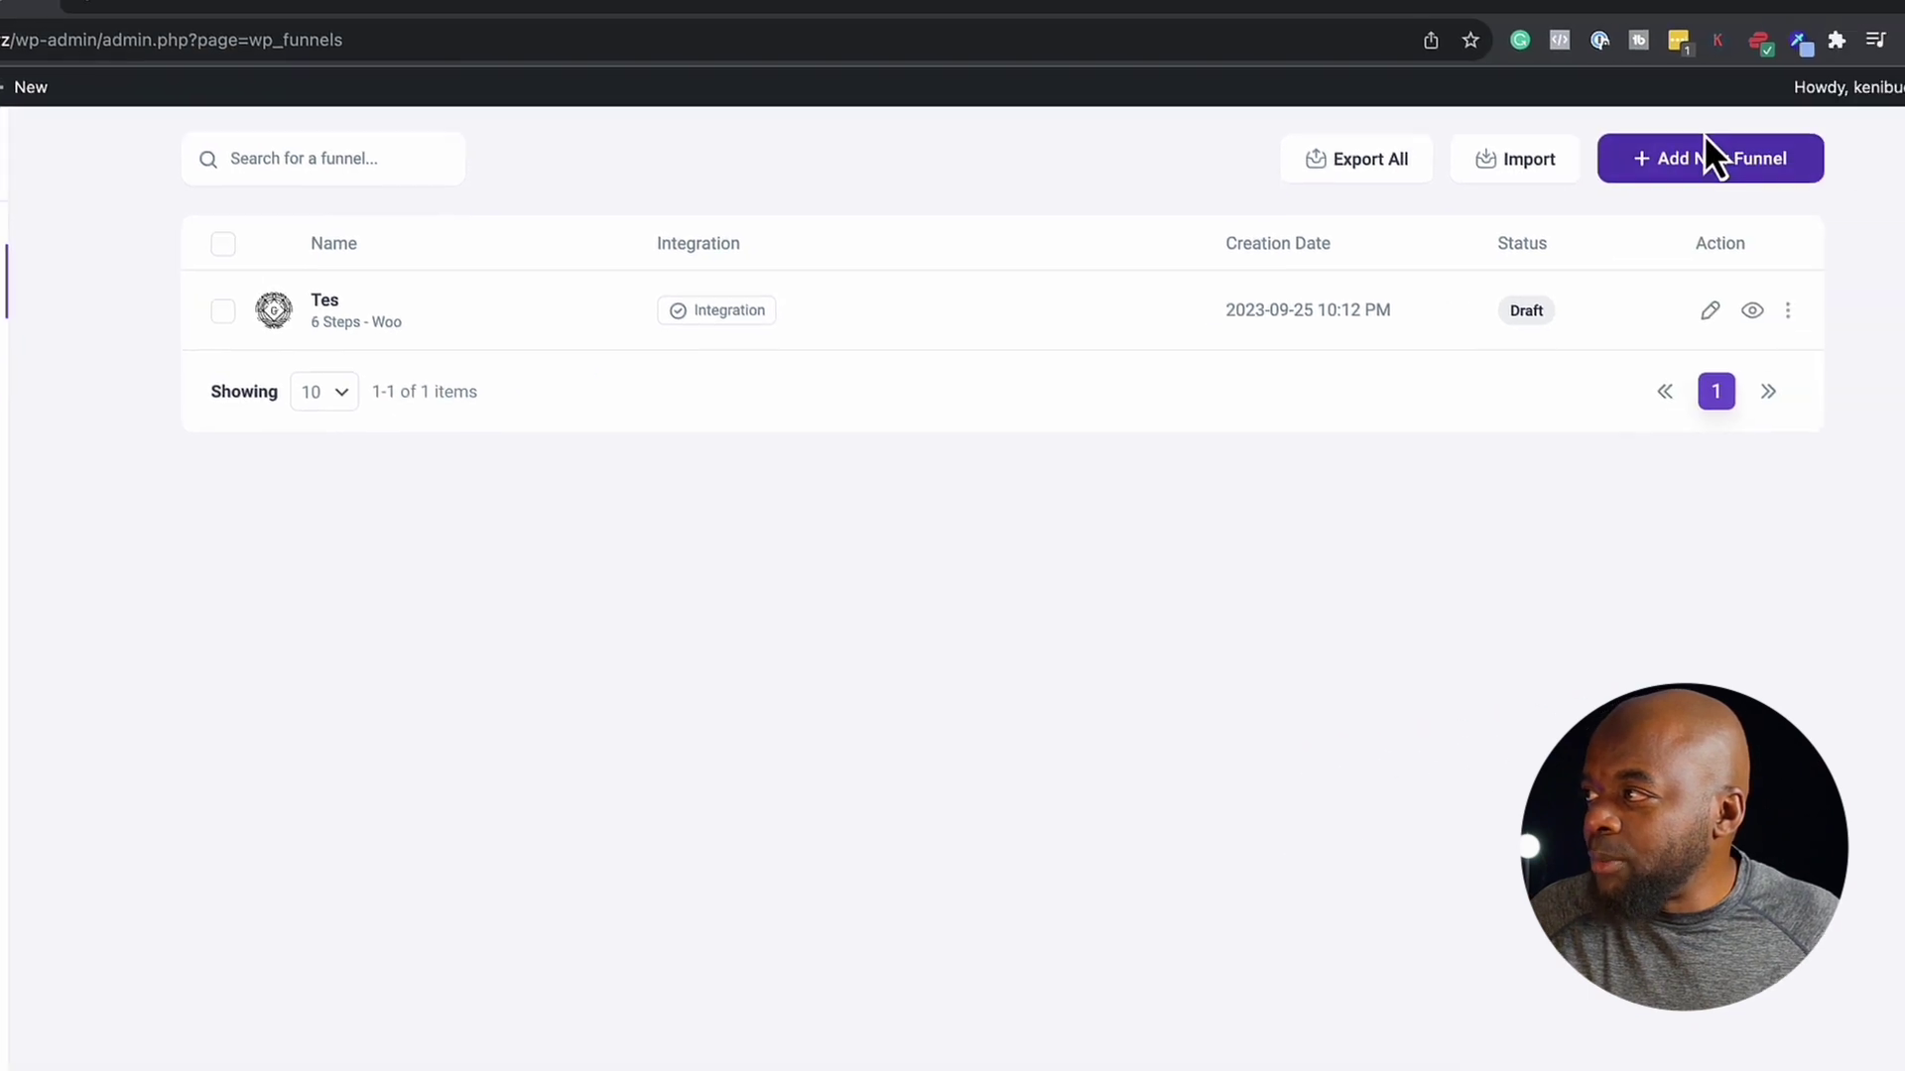
Step: Create a new funnel by importing the Tripwire Funnel Divi template
{"action": "left_click", "coordinate": [1577, 184]}
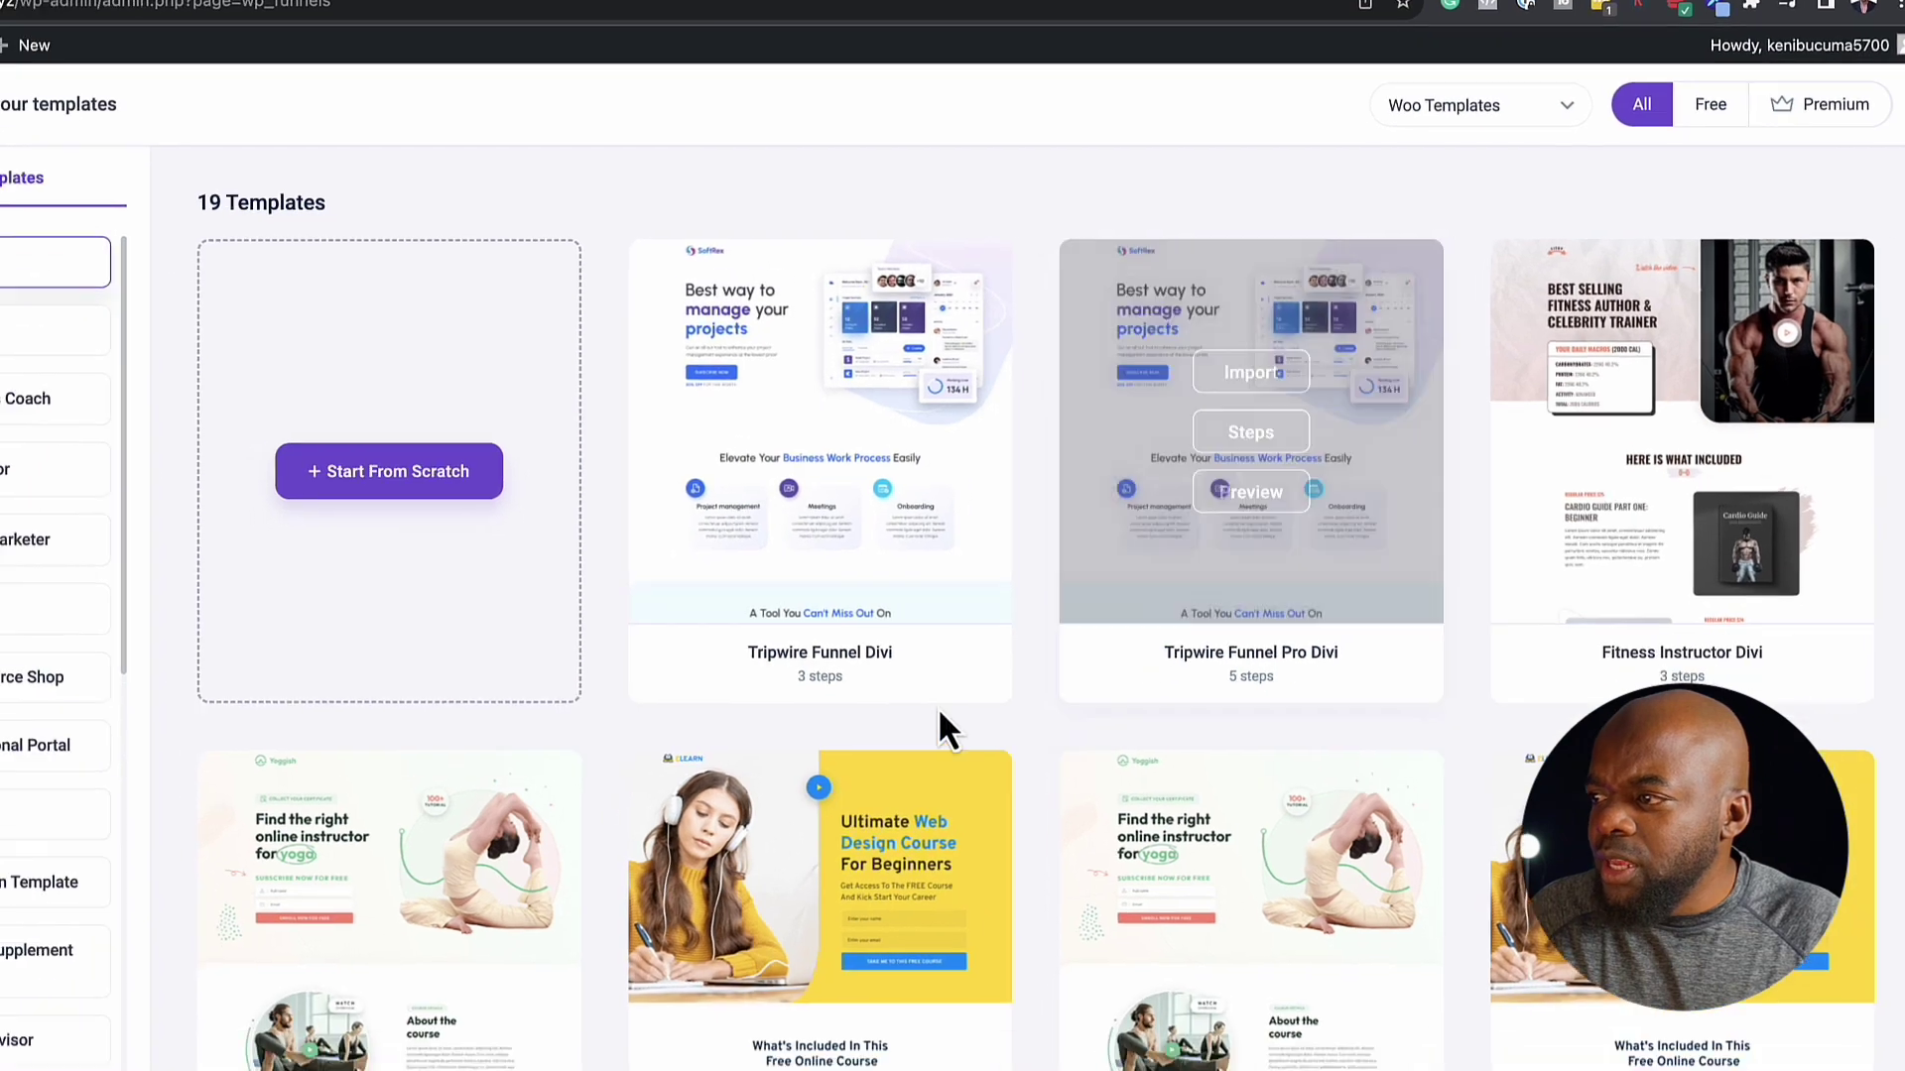
{"action": "mouse_move", "coordinate": [852, 495]}
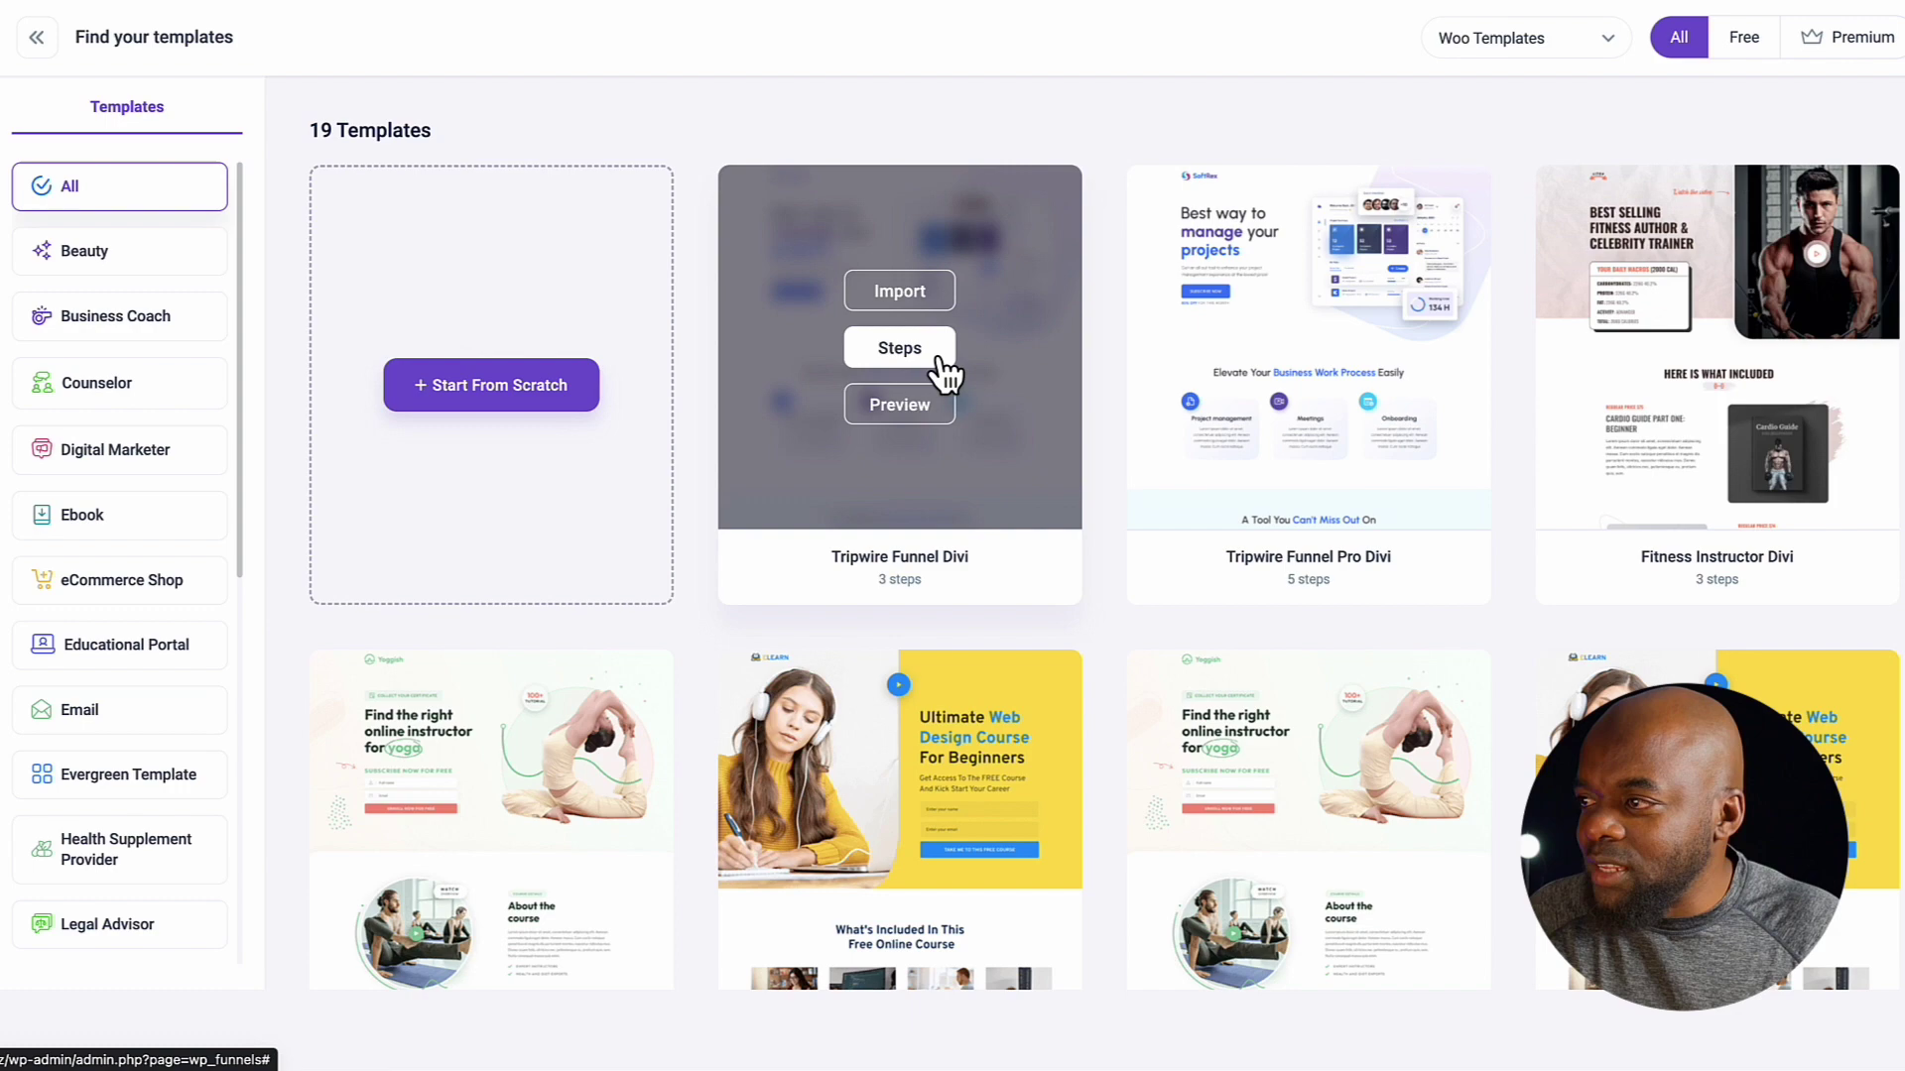
{"action": "left_click", "coordinate": [937, 293]}
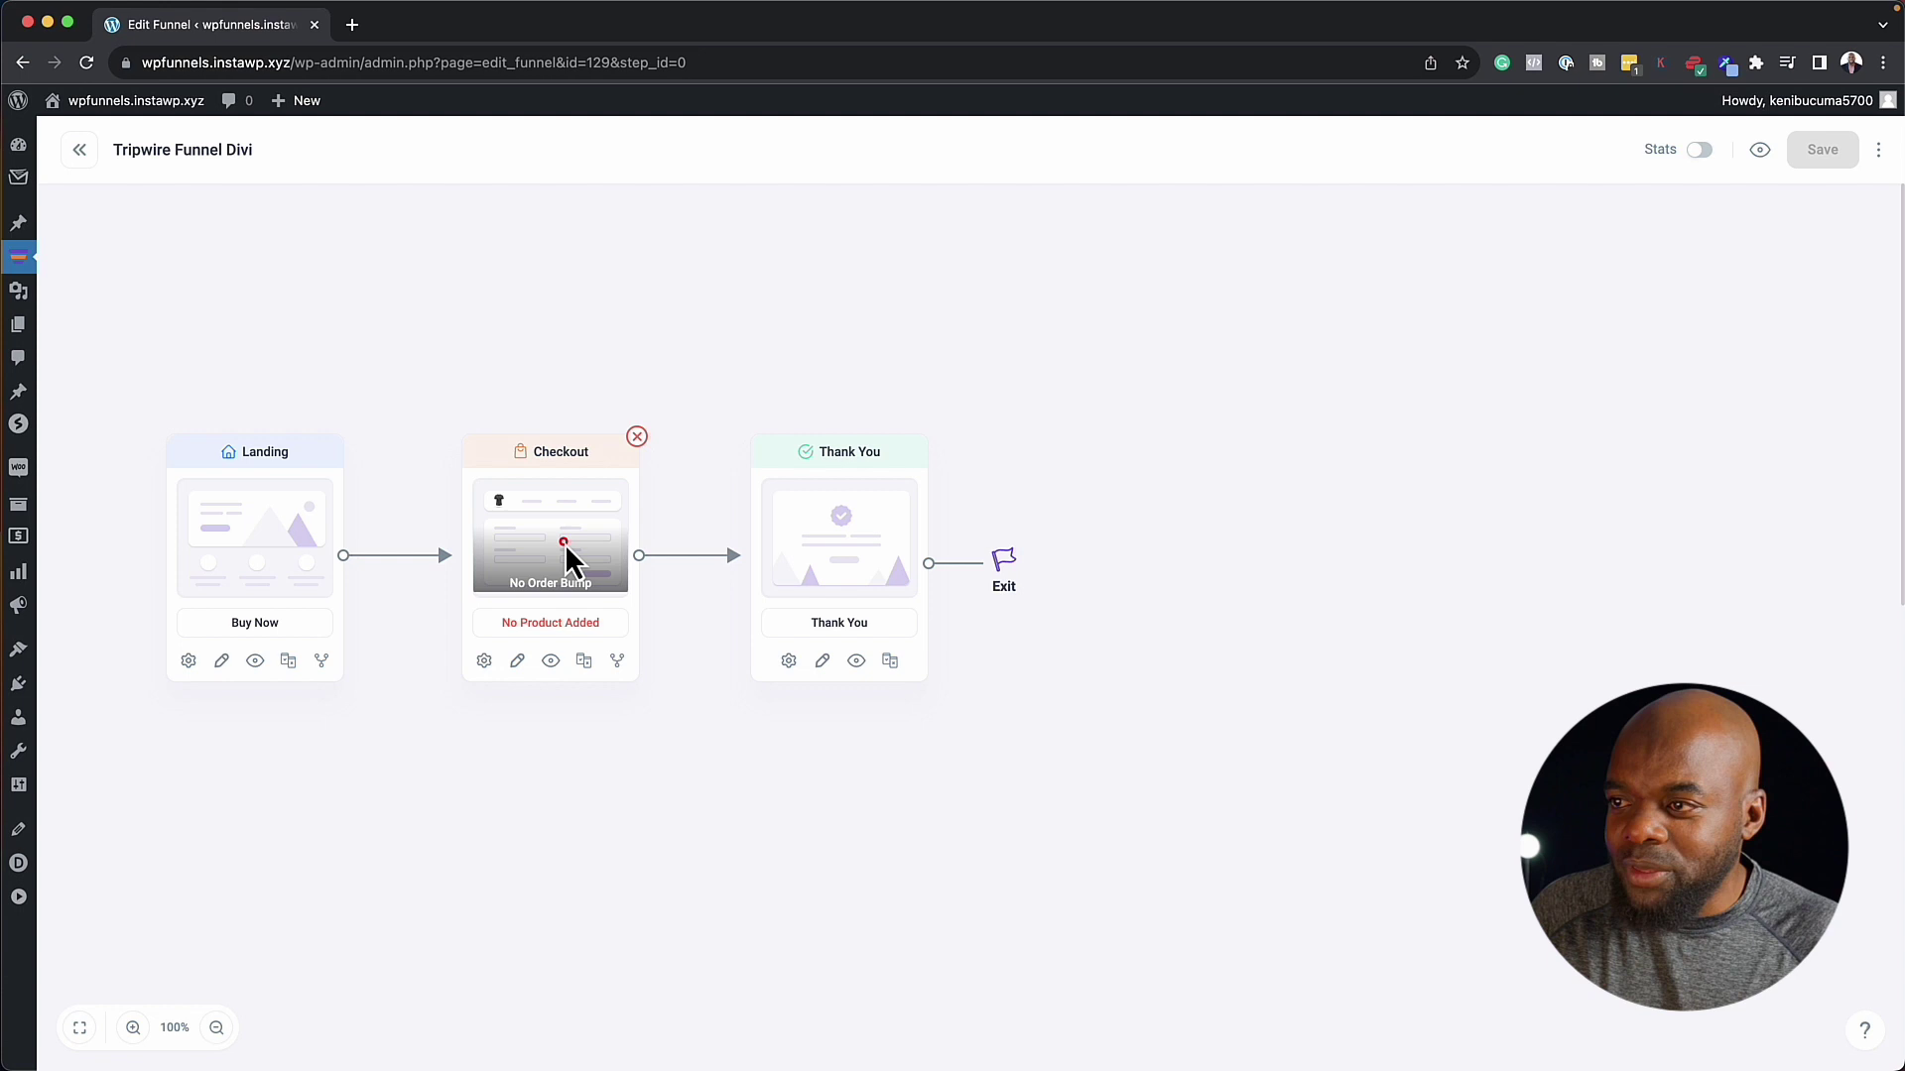
Step: Rearrange the canvas, moving Checkout lower and Thank You up and to the right
{"action": "left_click_drag", "start_coordinate": [563, 546], "coordinate": [595, 547]}
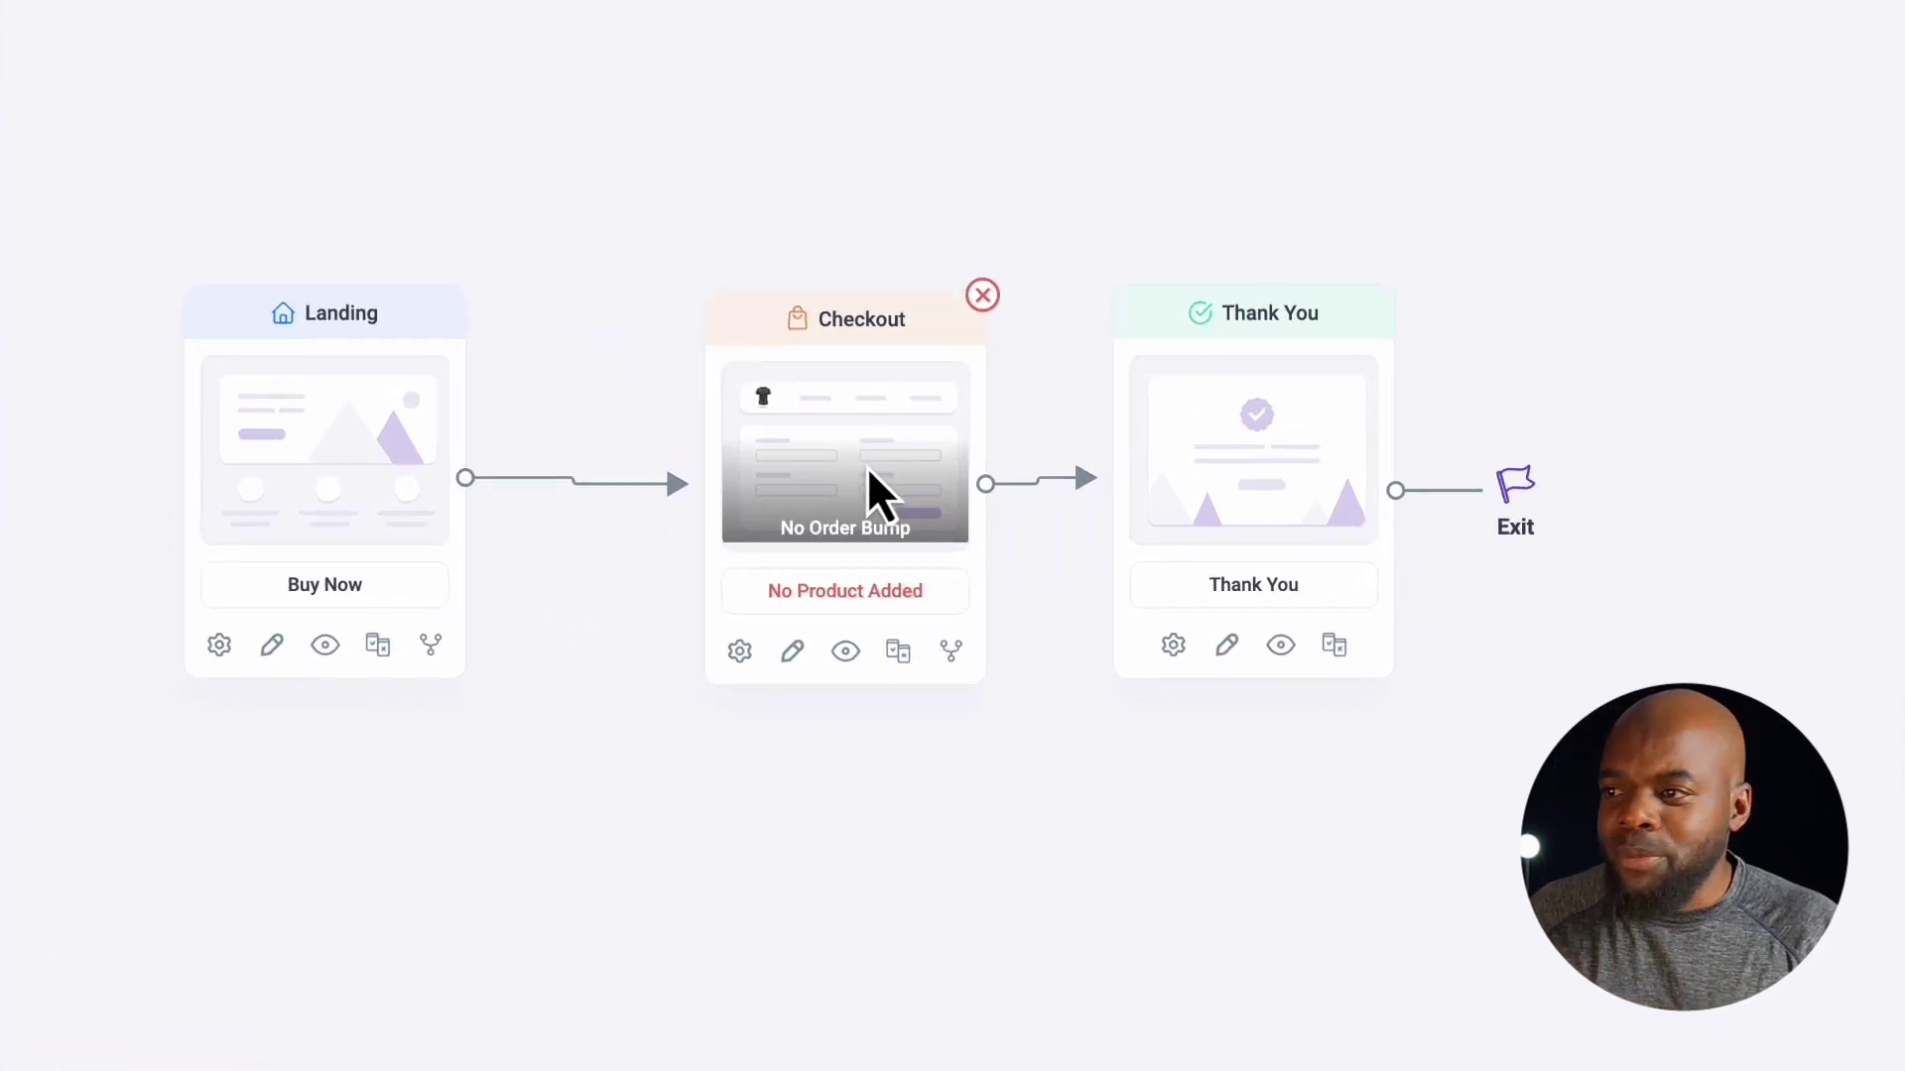
{"action": "left_click_drag", "start_coordinate": [867, 469], "coordinate": [849, 647]}
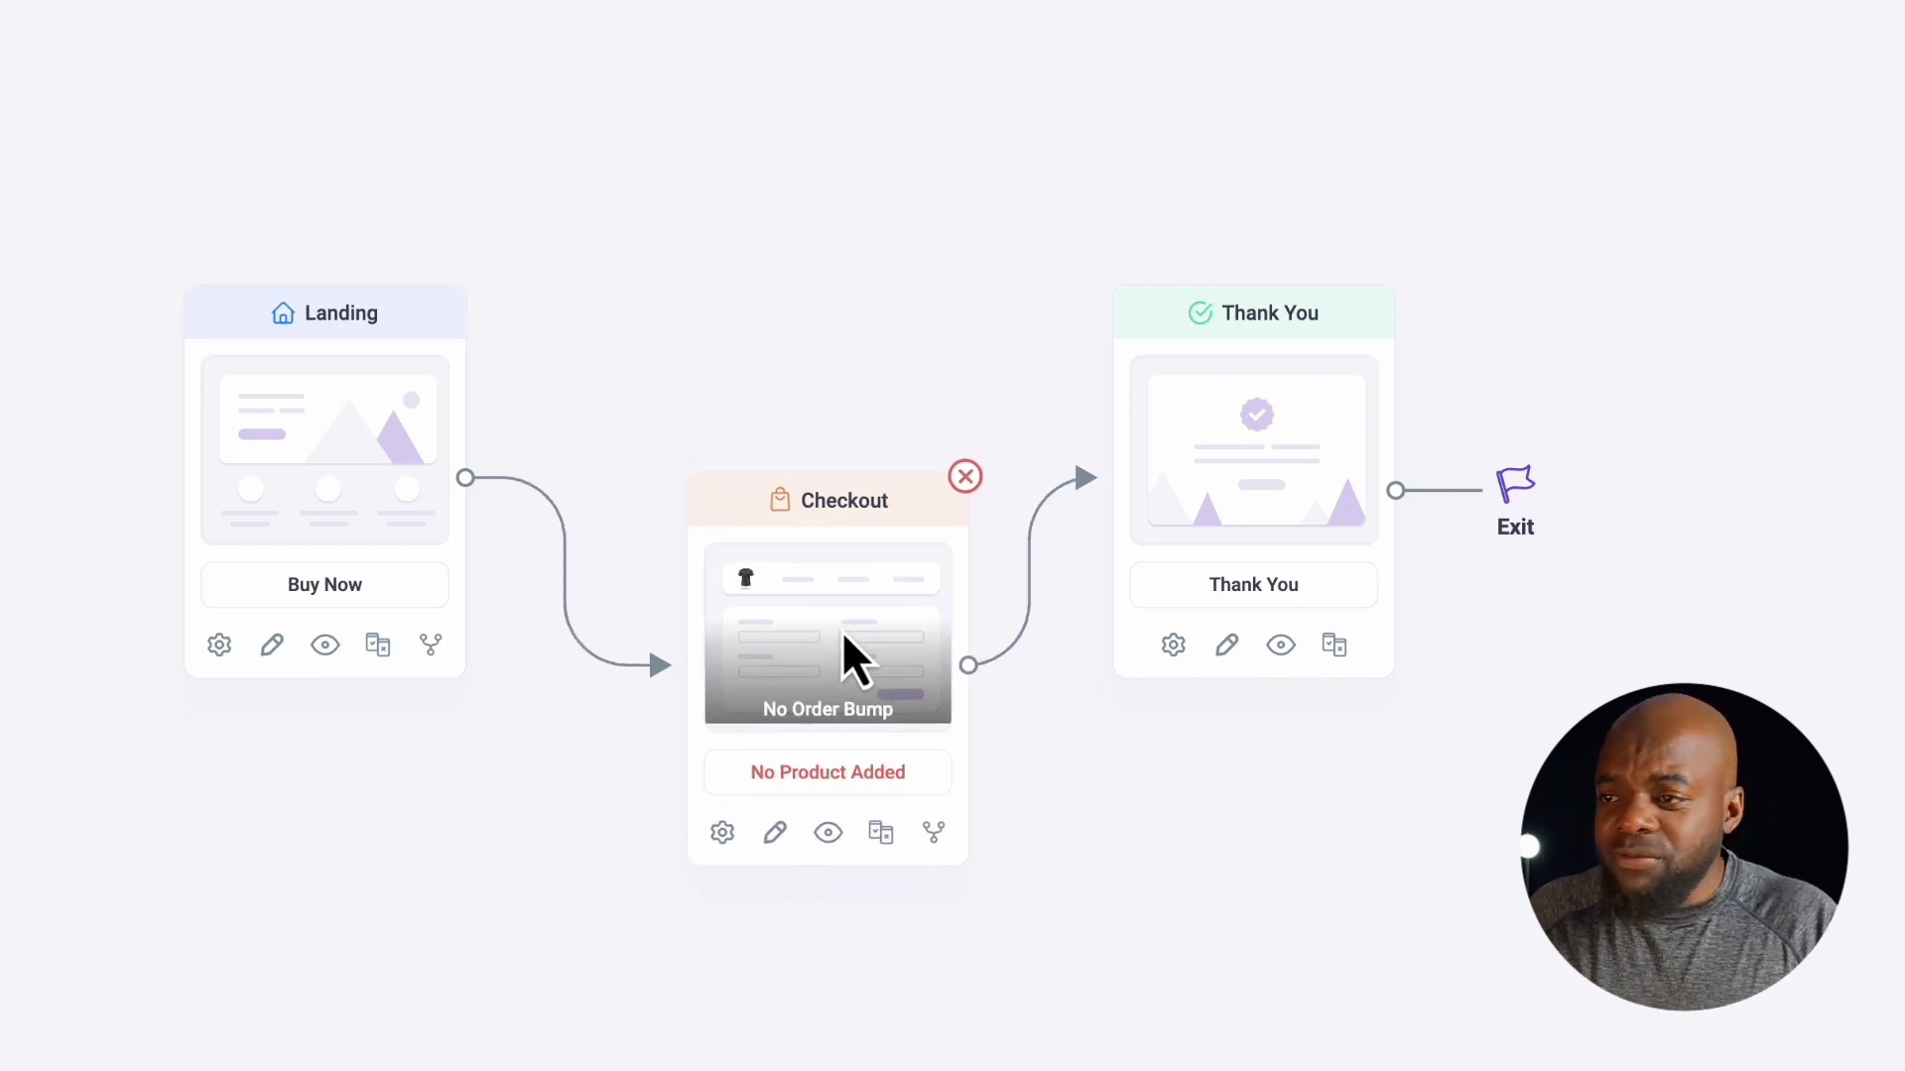
{"action": "left_click_drag", "start_coordinate": [1270, 485], "coordinate": [1734, 391]}
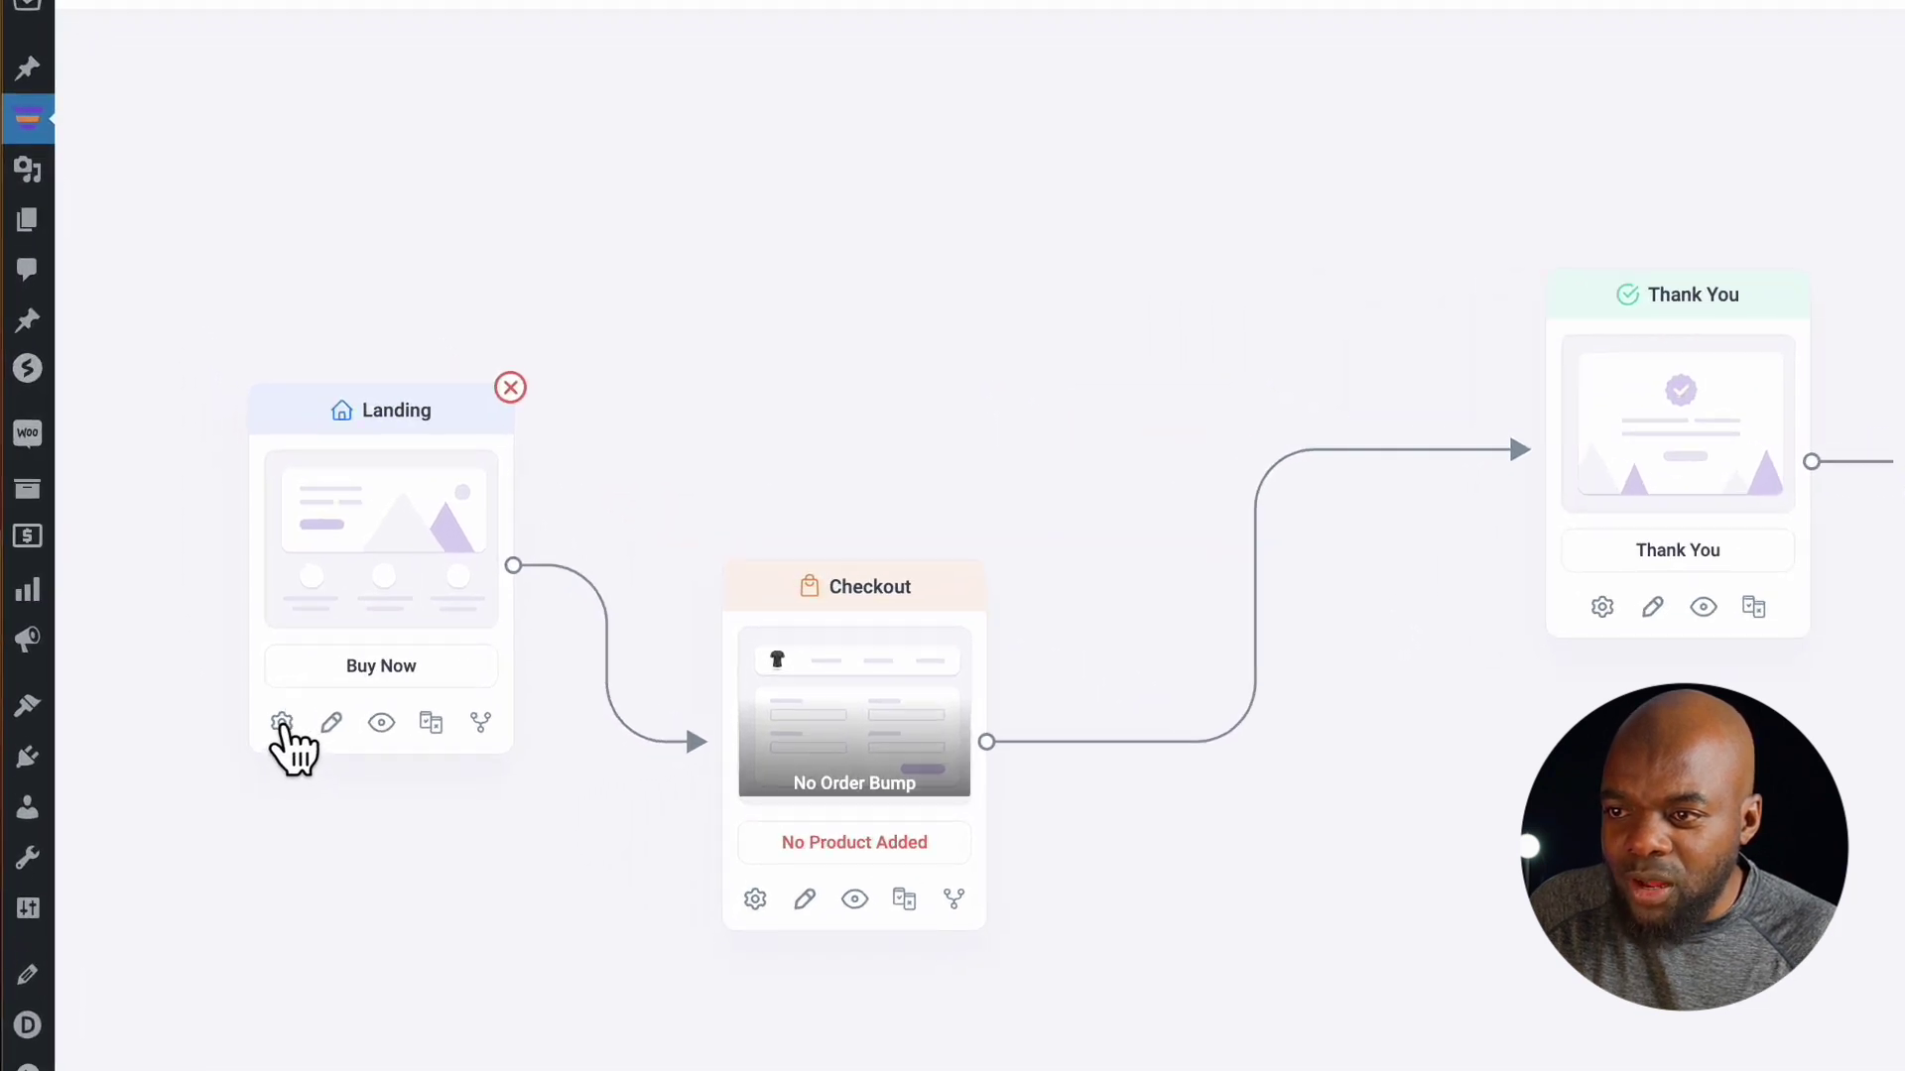
{"action": "left_click", "coordinate": [281, 724]}
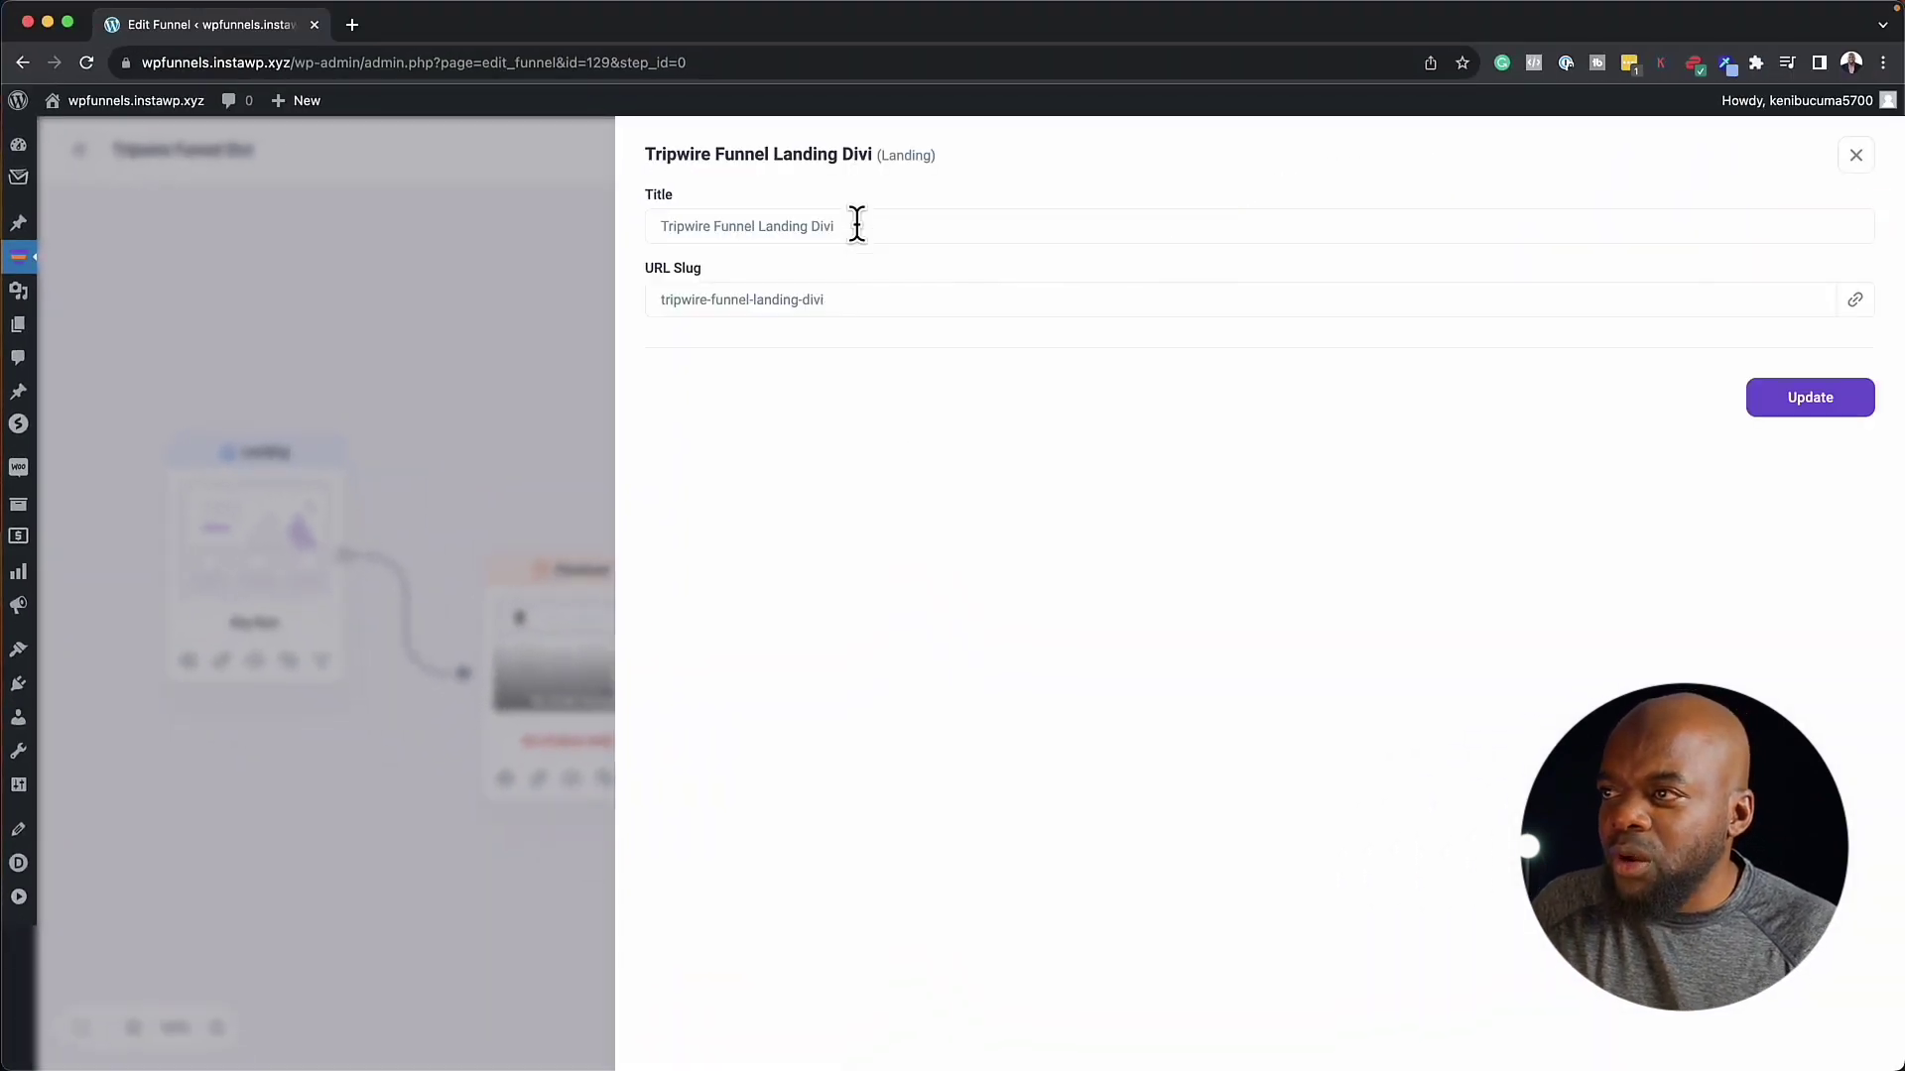
{"action": "left_click", "coordinate": [855, 226]}
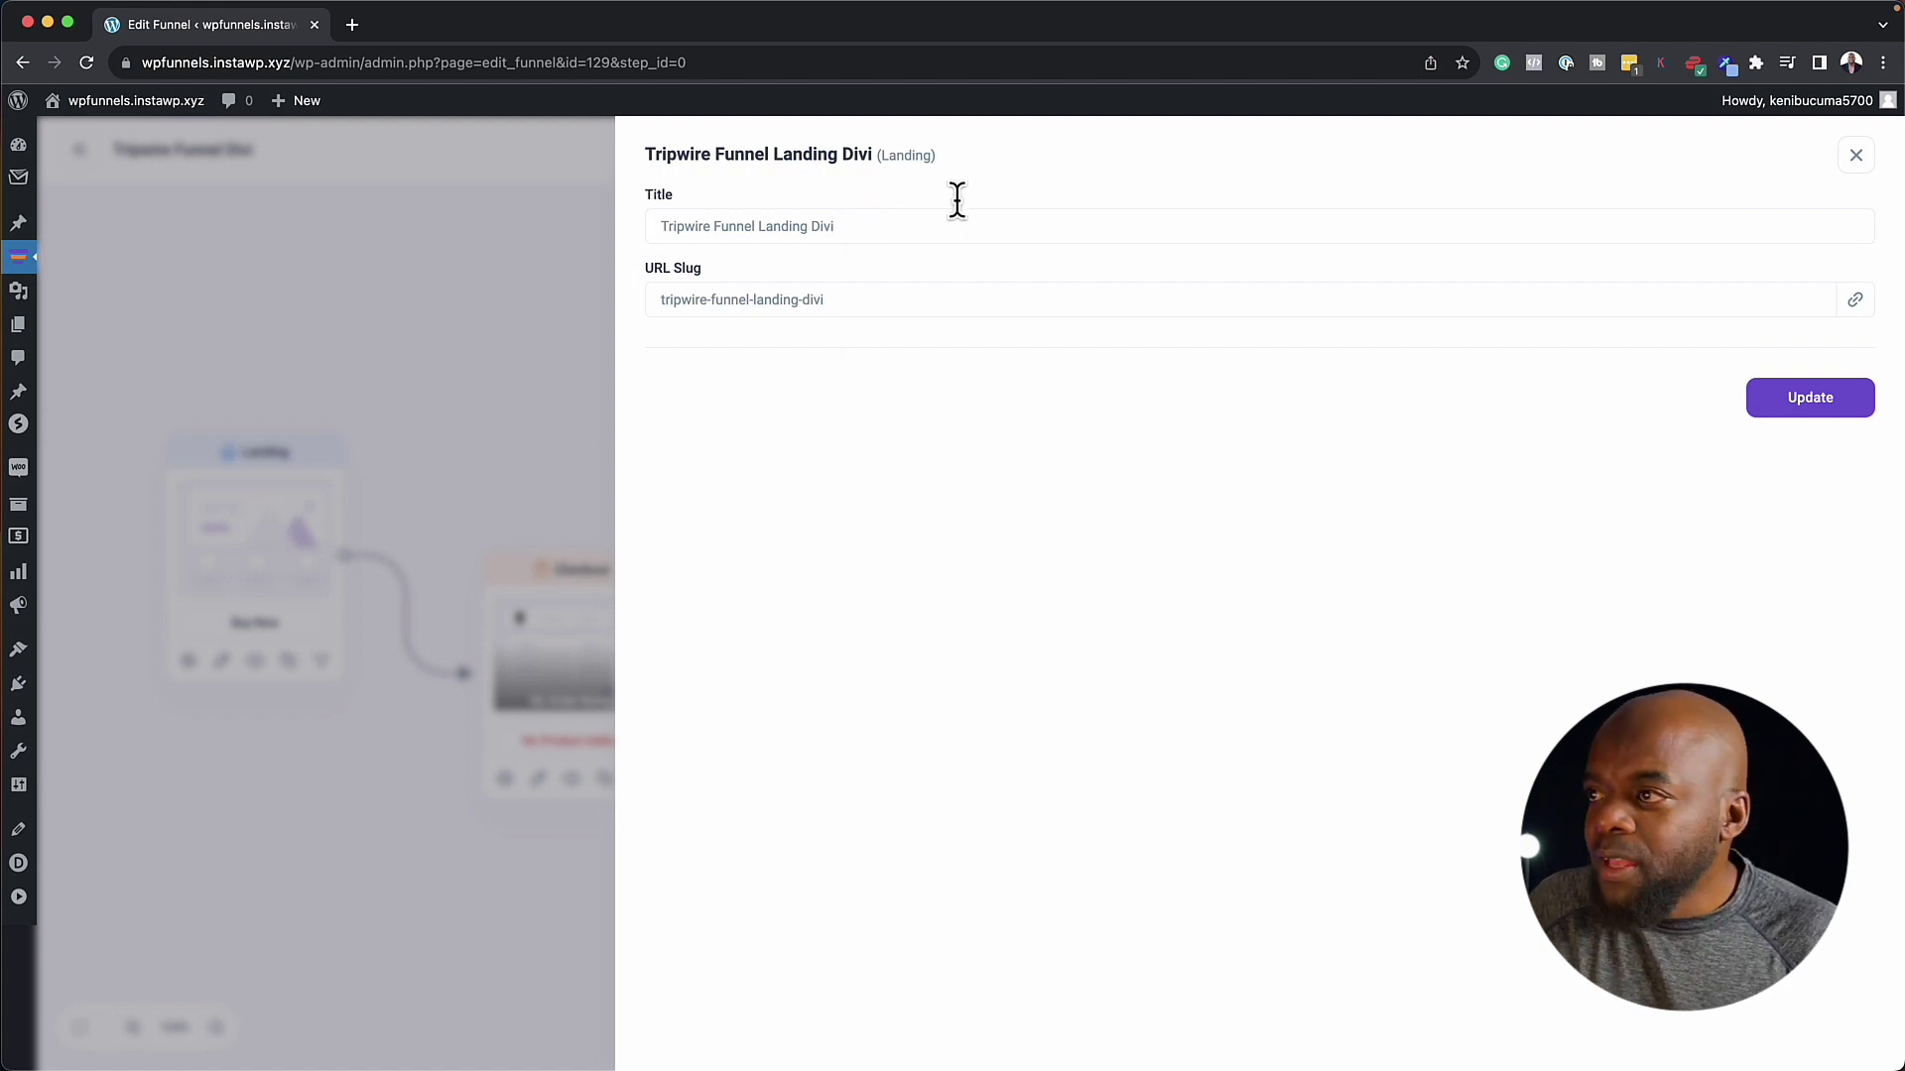
{"action": "left_click_drag", "start_coordinate": [714, 220], "coordinate": [579, 220]}
{"action": "key", "text": "BackSpace"}
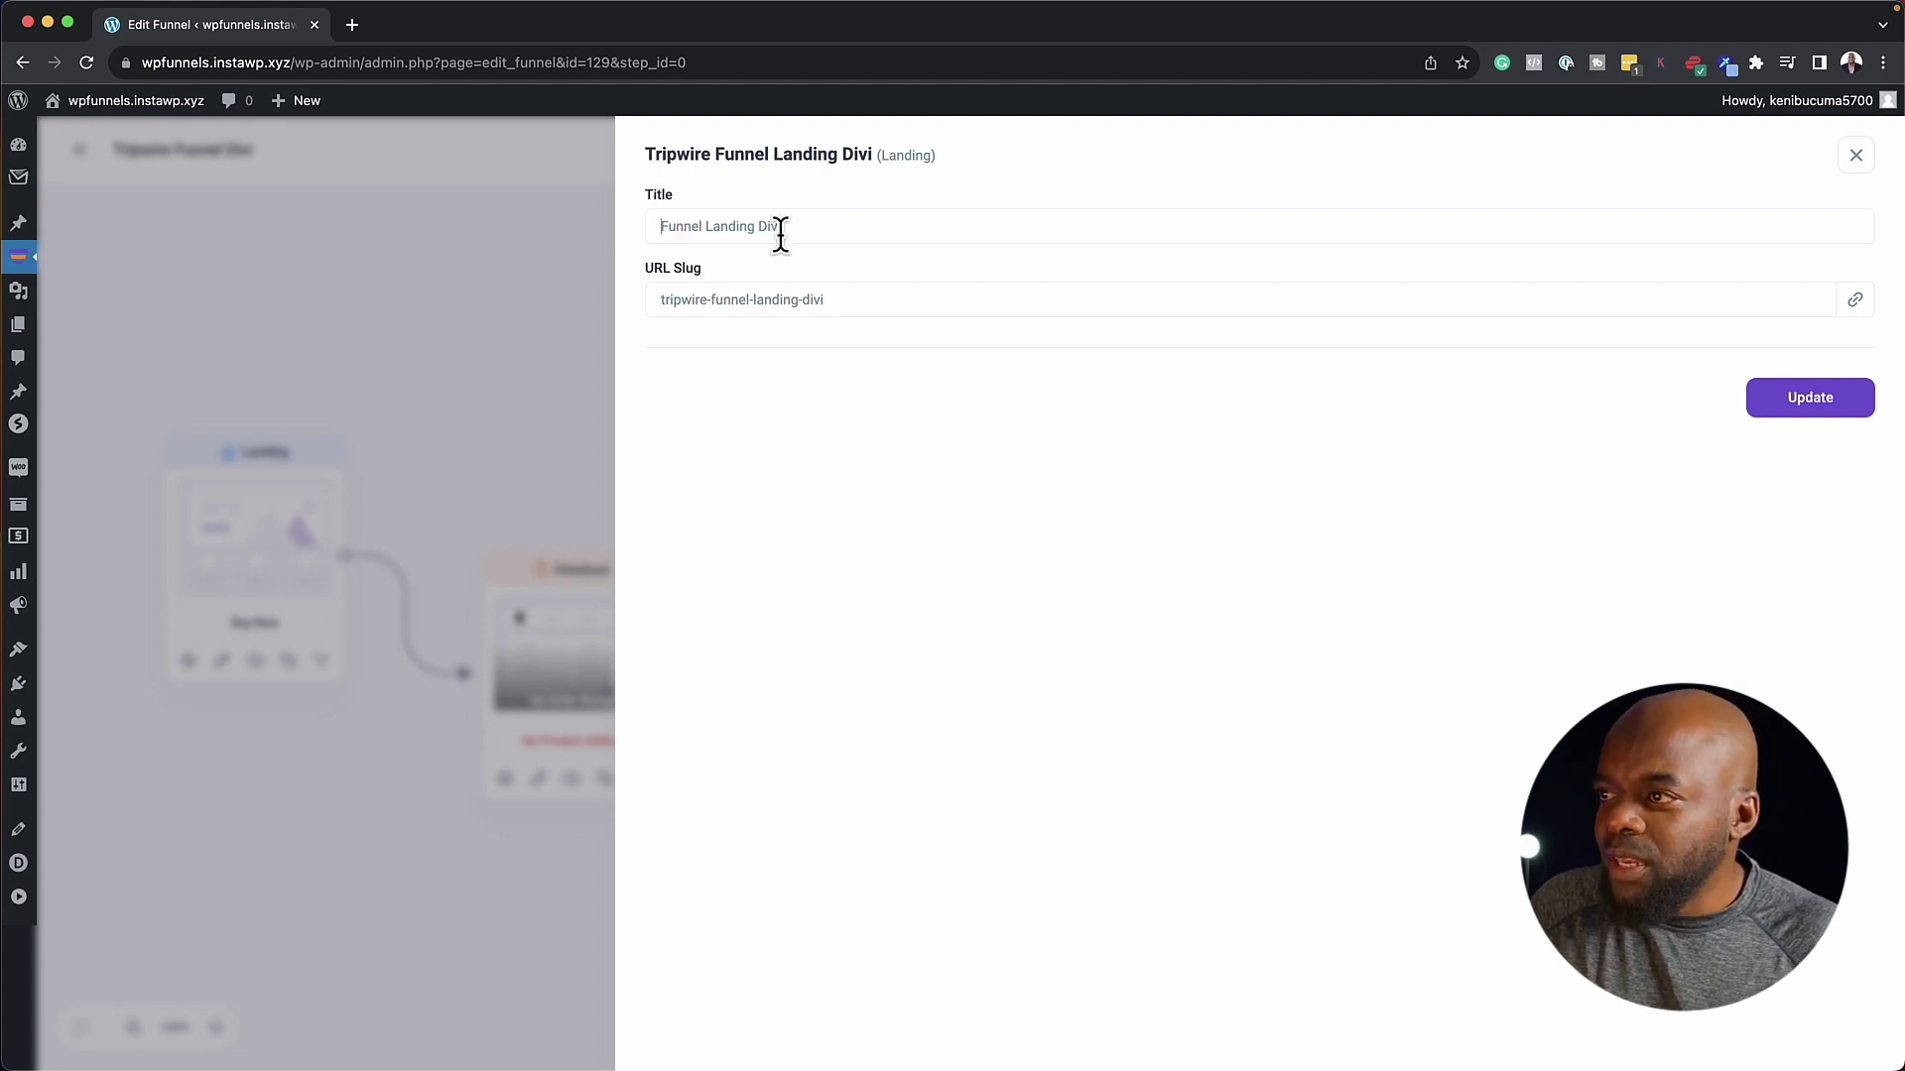
{"action": "left_click", "coordinate": [1825, 402]}
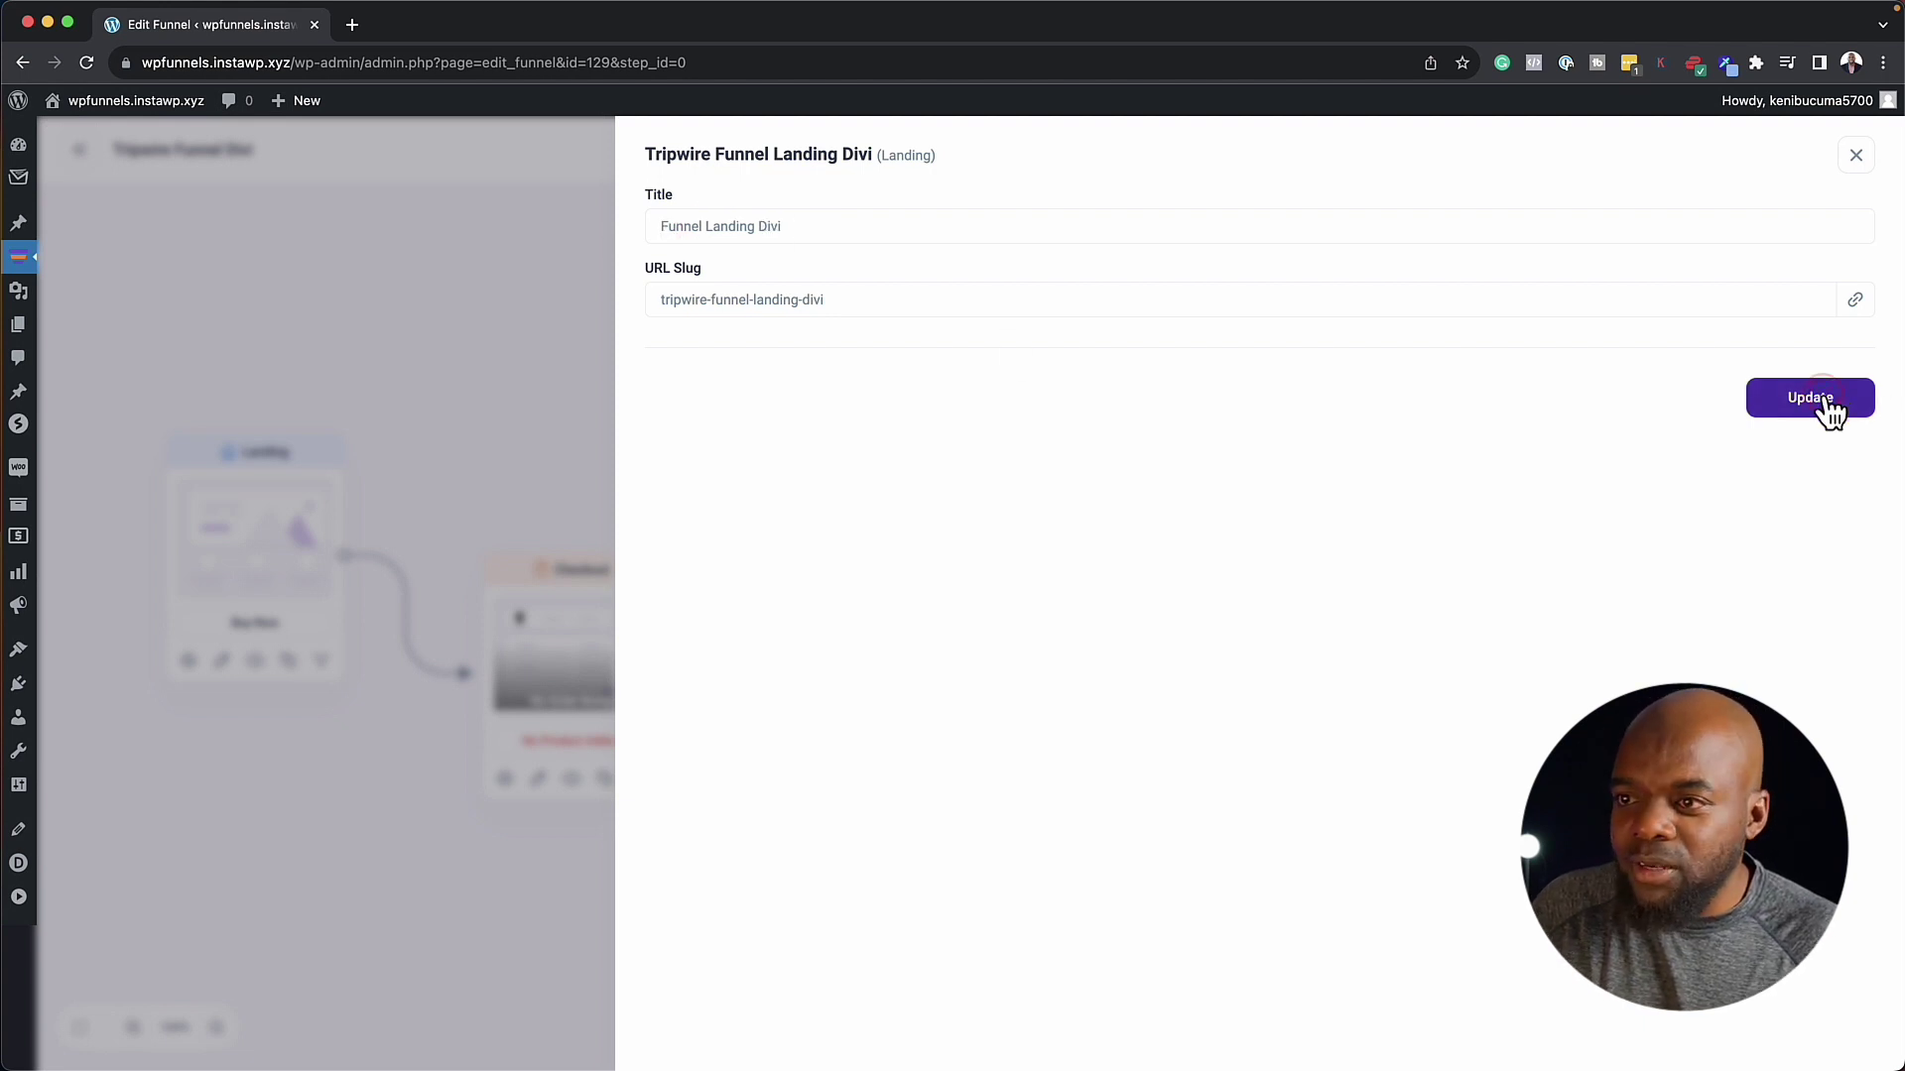
{"action": "left_click", "coordinate": [1861, 156]}
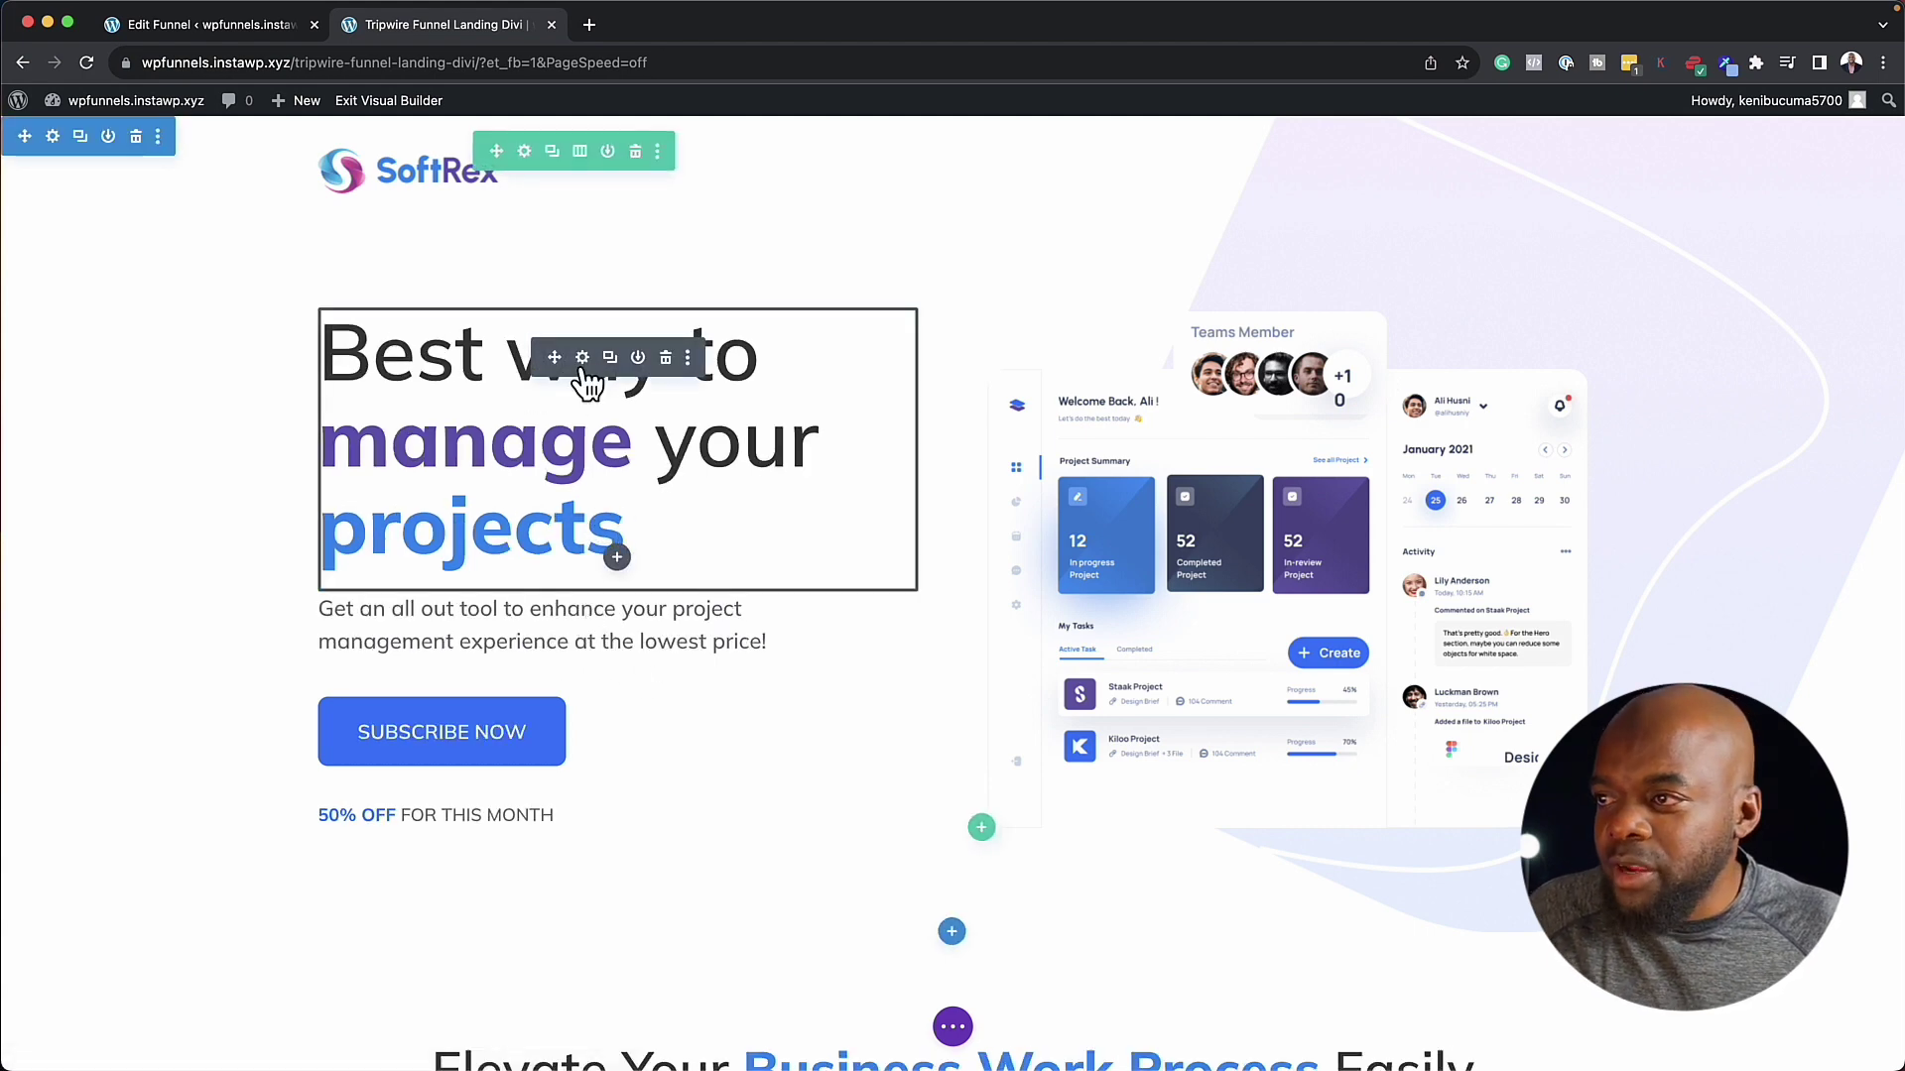
Step: Open the landing heading module's settings in Divi Builder, then return to the funnel editor
{"action": "left_click", "coordinate": [583, 360]}
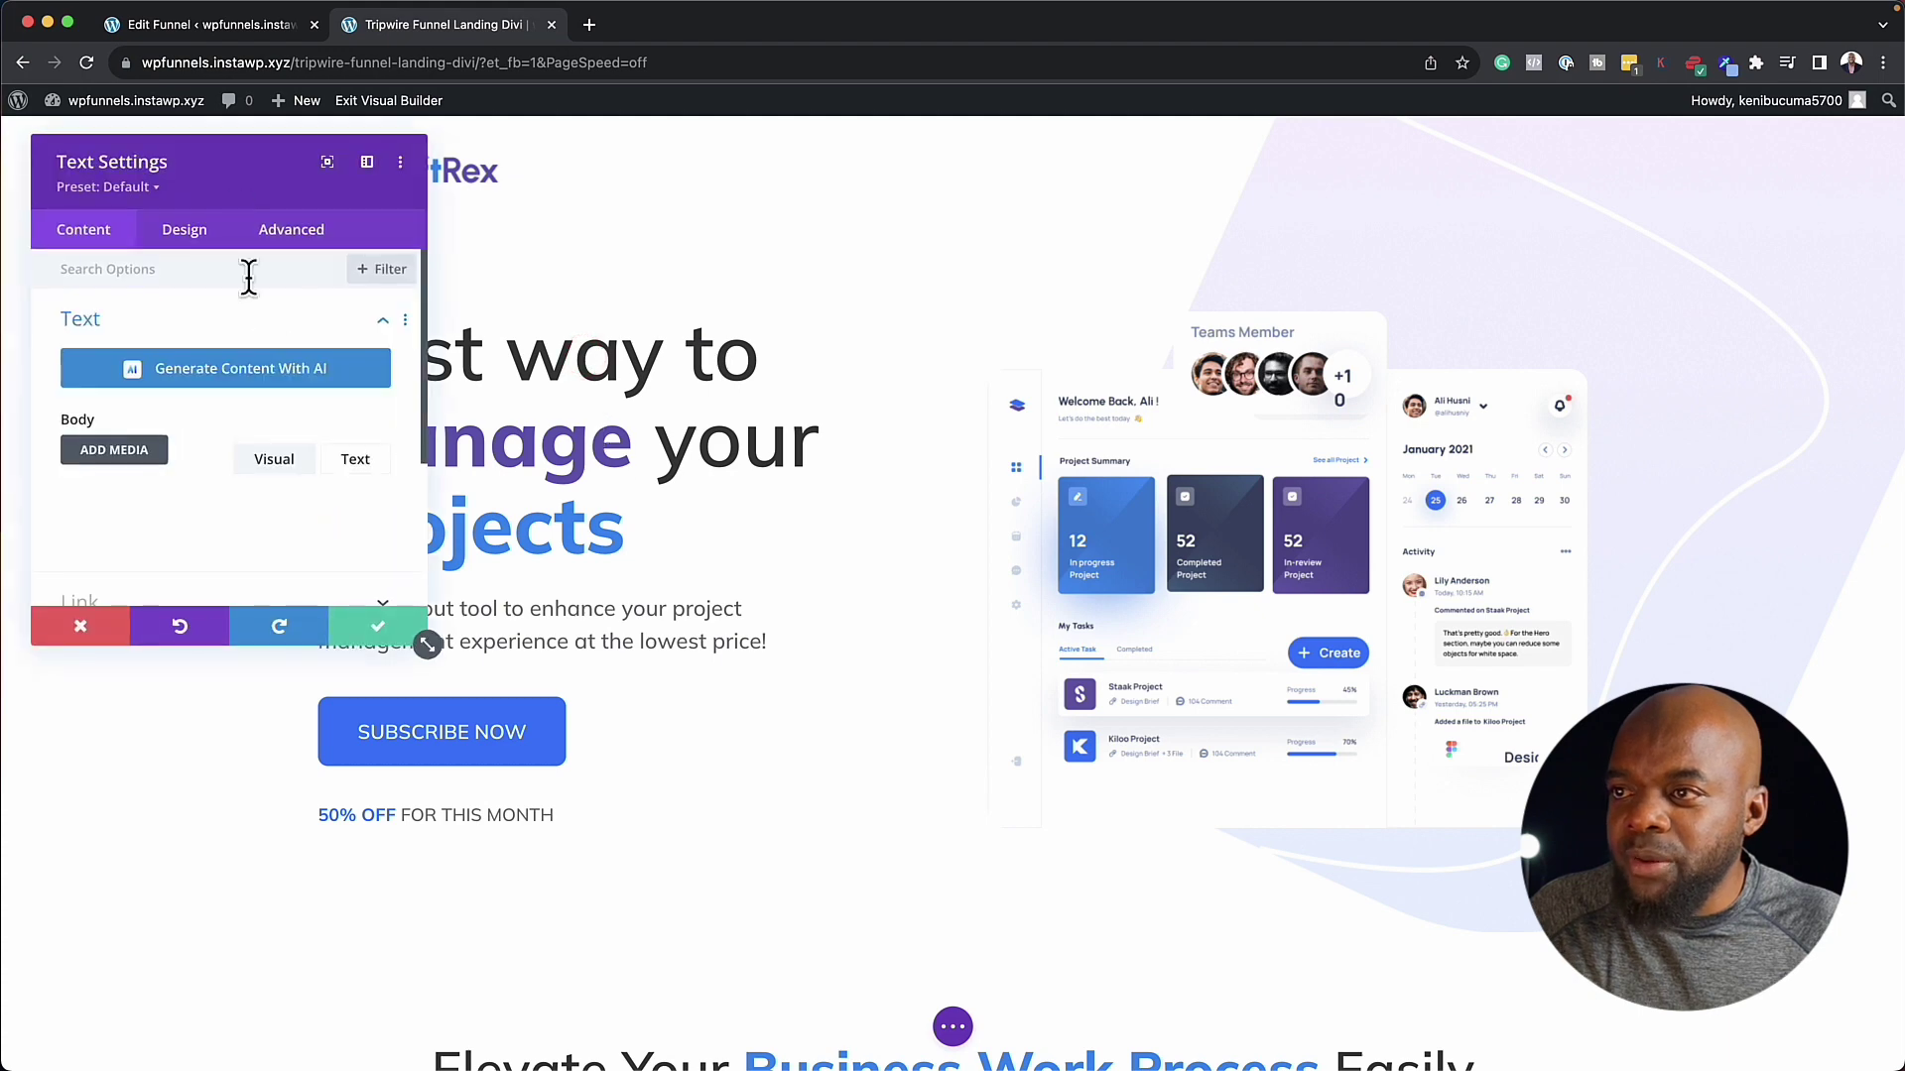
{"action": "left_click", "coordinate": [258, 25]}
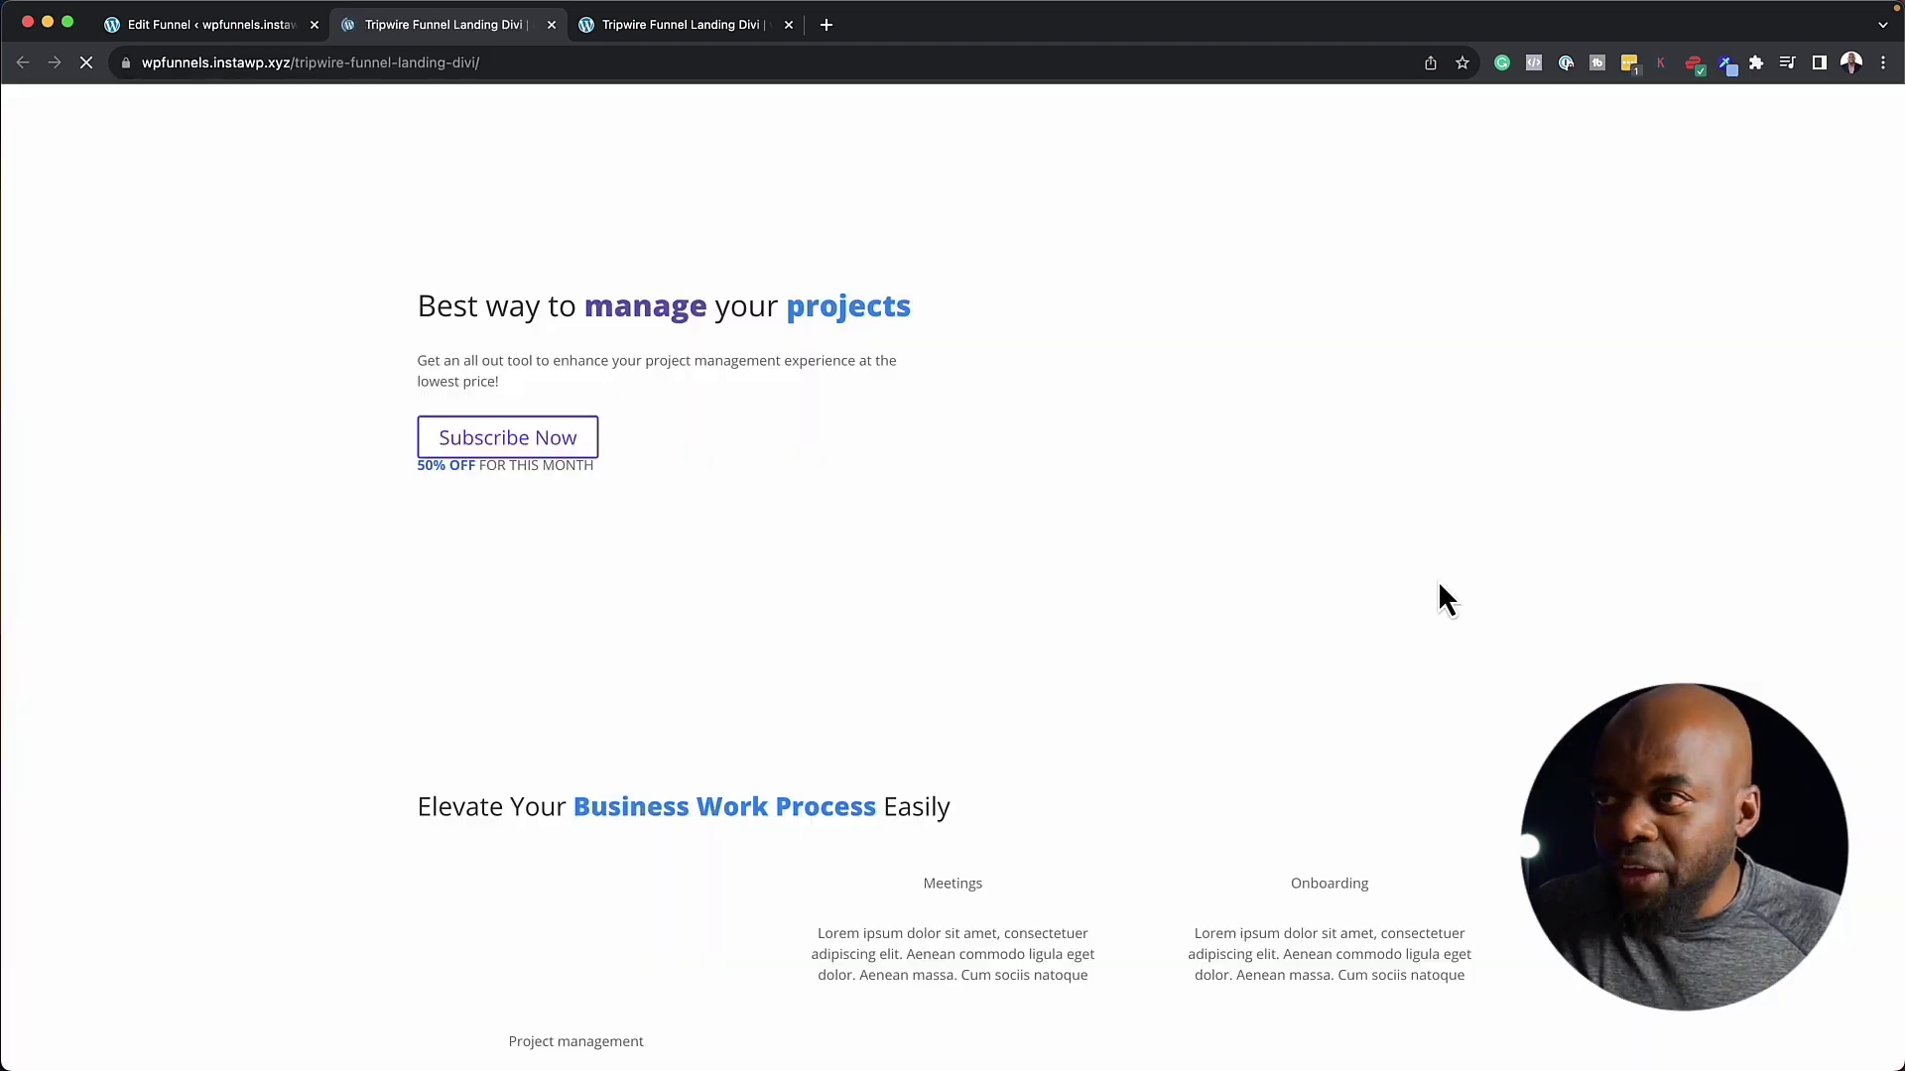
Step: Scroll through the live landing page preview, then return to the funnel editor
{"action": "scroll", "coordinate": [978, 765], "scroll_direction": "down", "scroll_amount": 5}
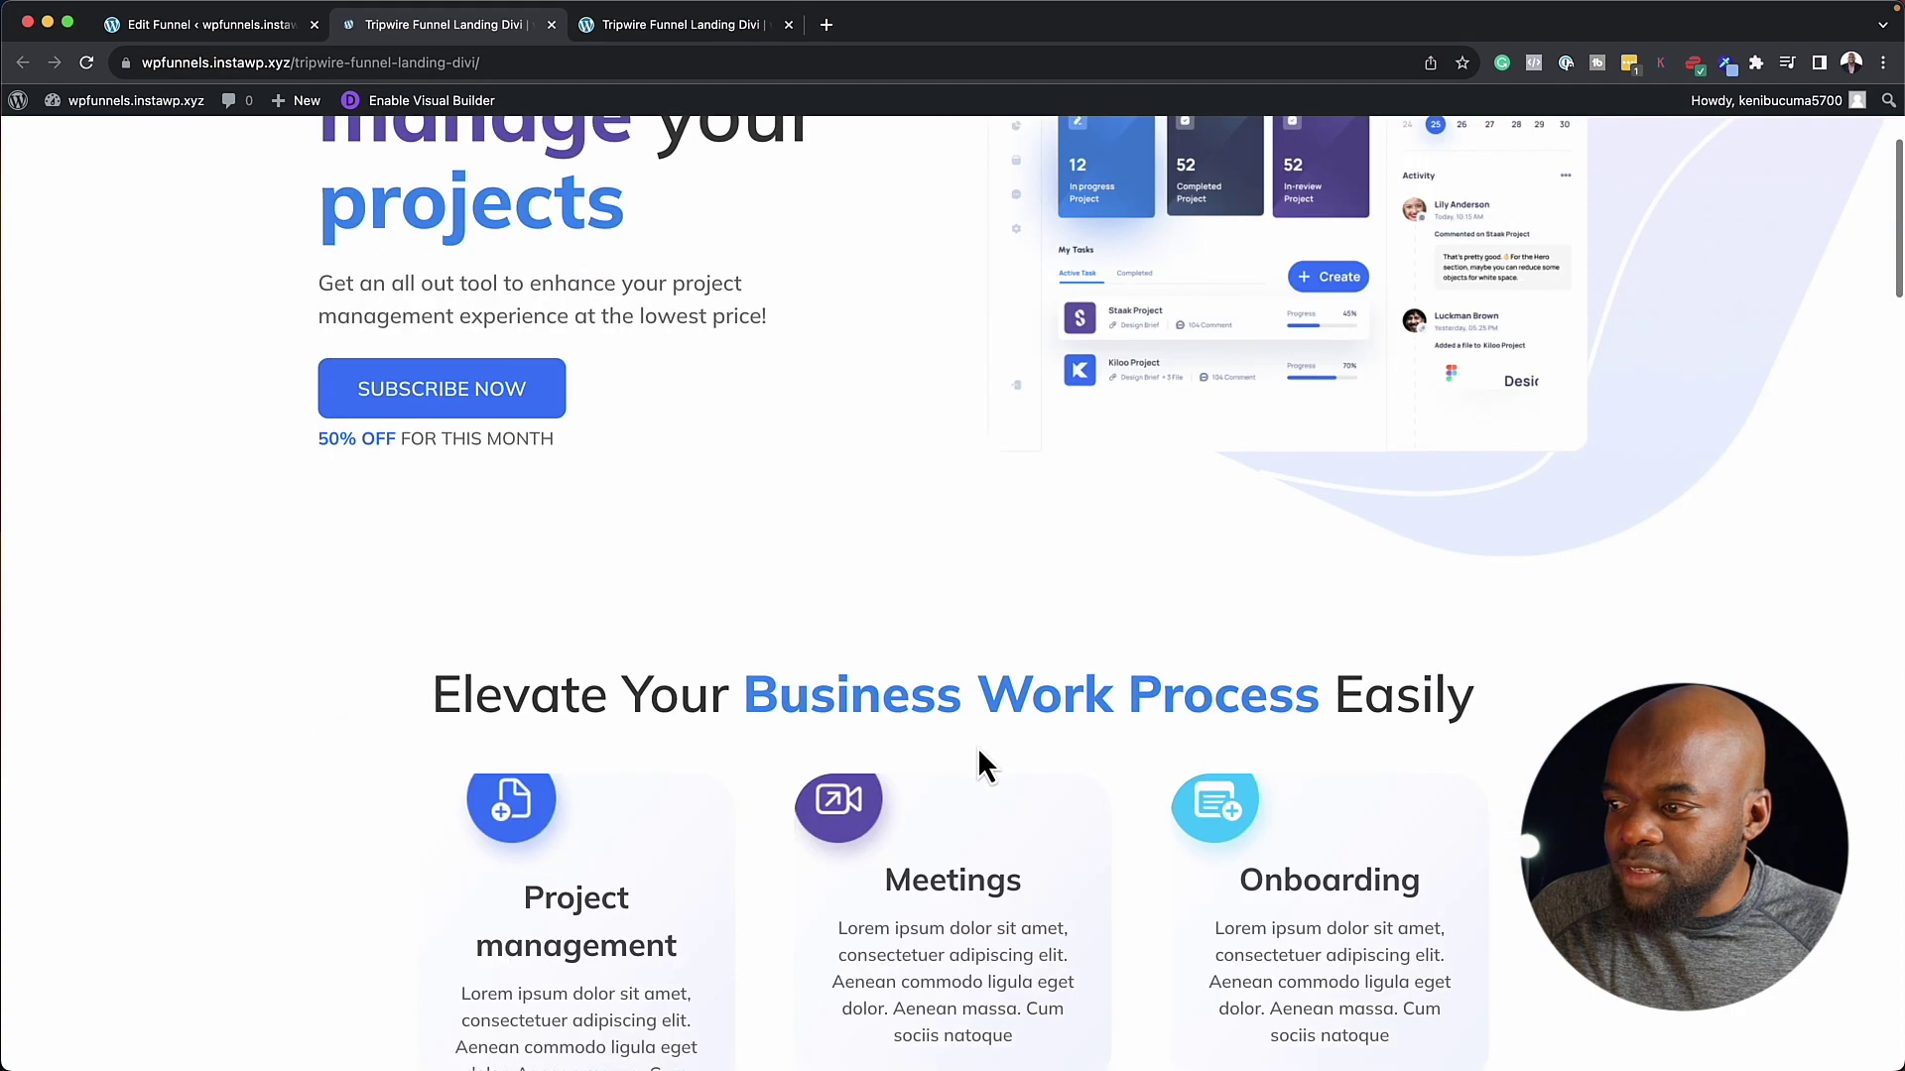
{"action": "scroll", "coordinate": [976, 754], "scroll_direction": "down", "scroll_amount": 15}
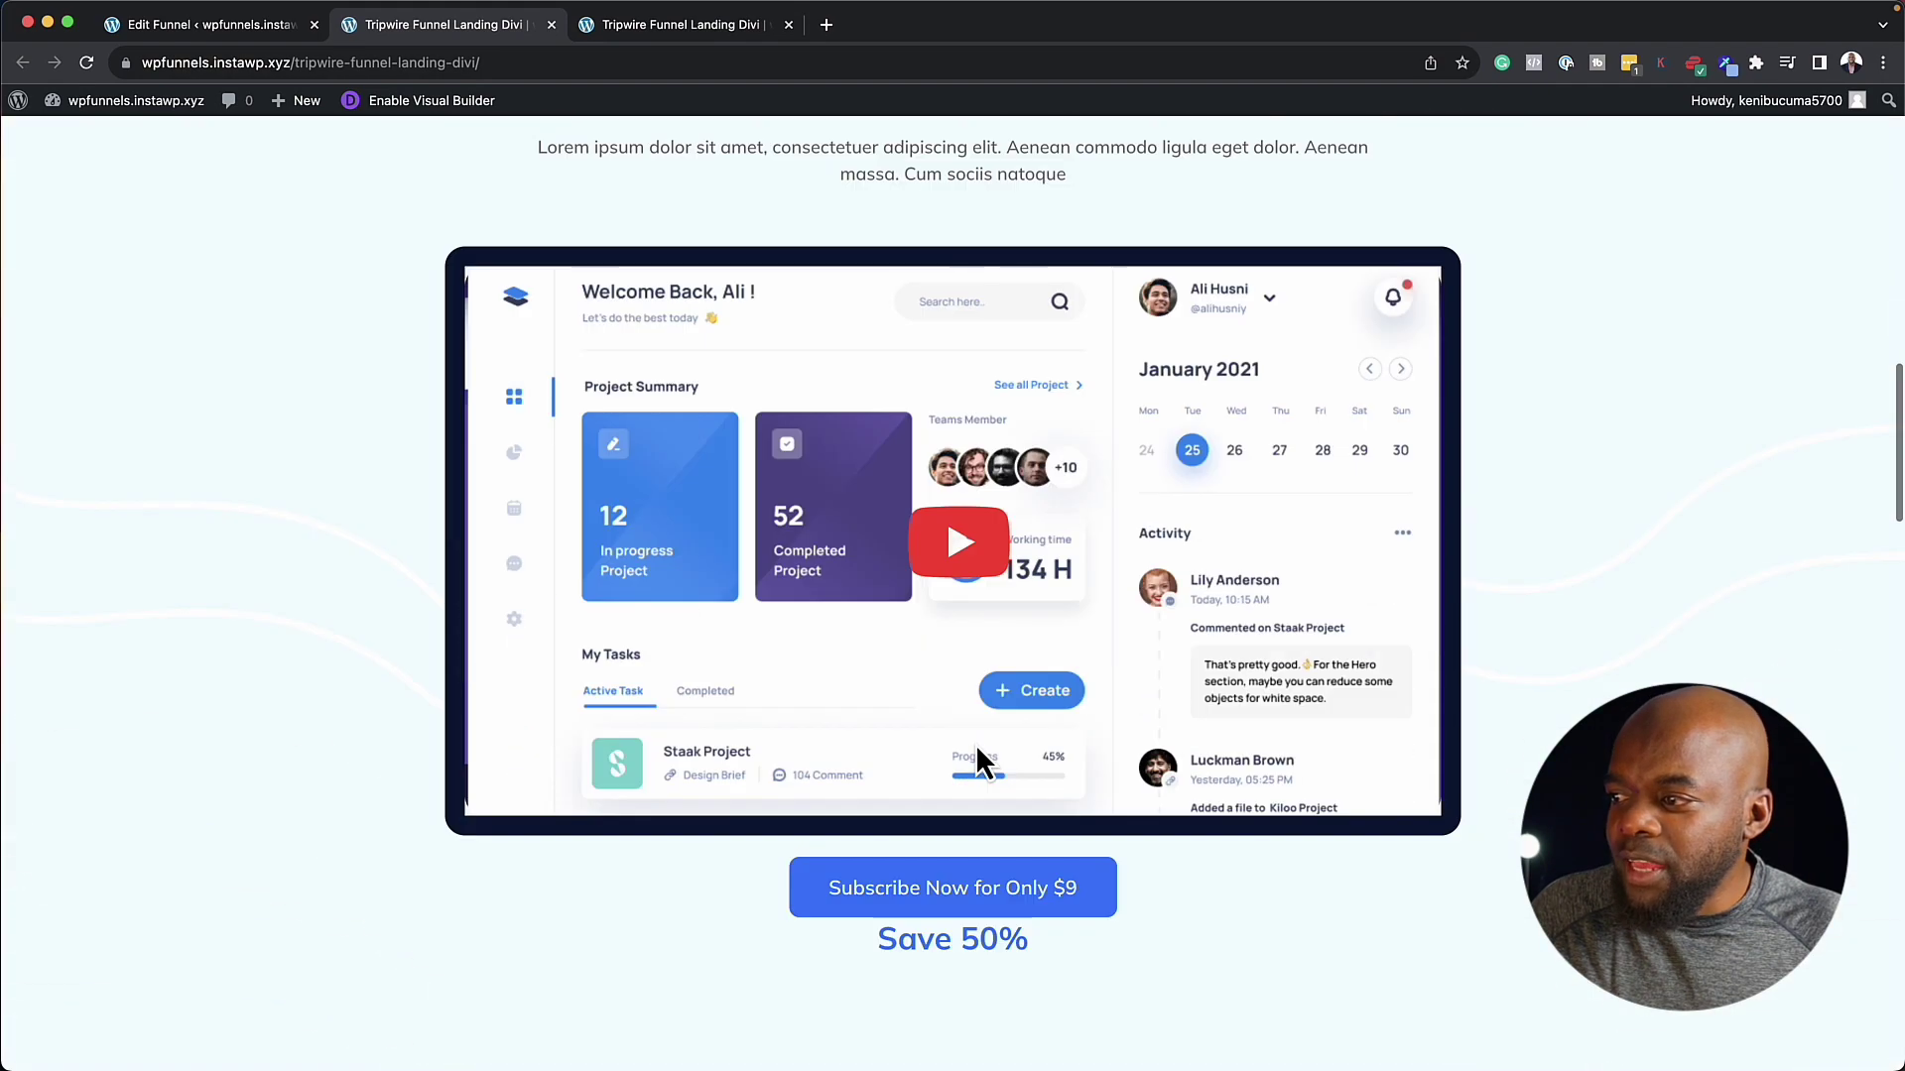
{"action": "scroll", "coordinate": [975, 764], "scroll_direction": "down", "scroll_amount": 5}
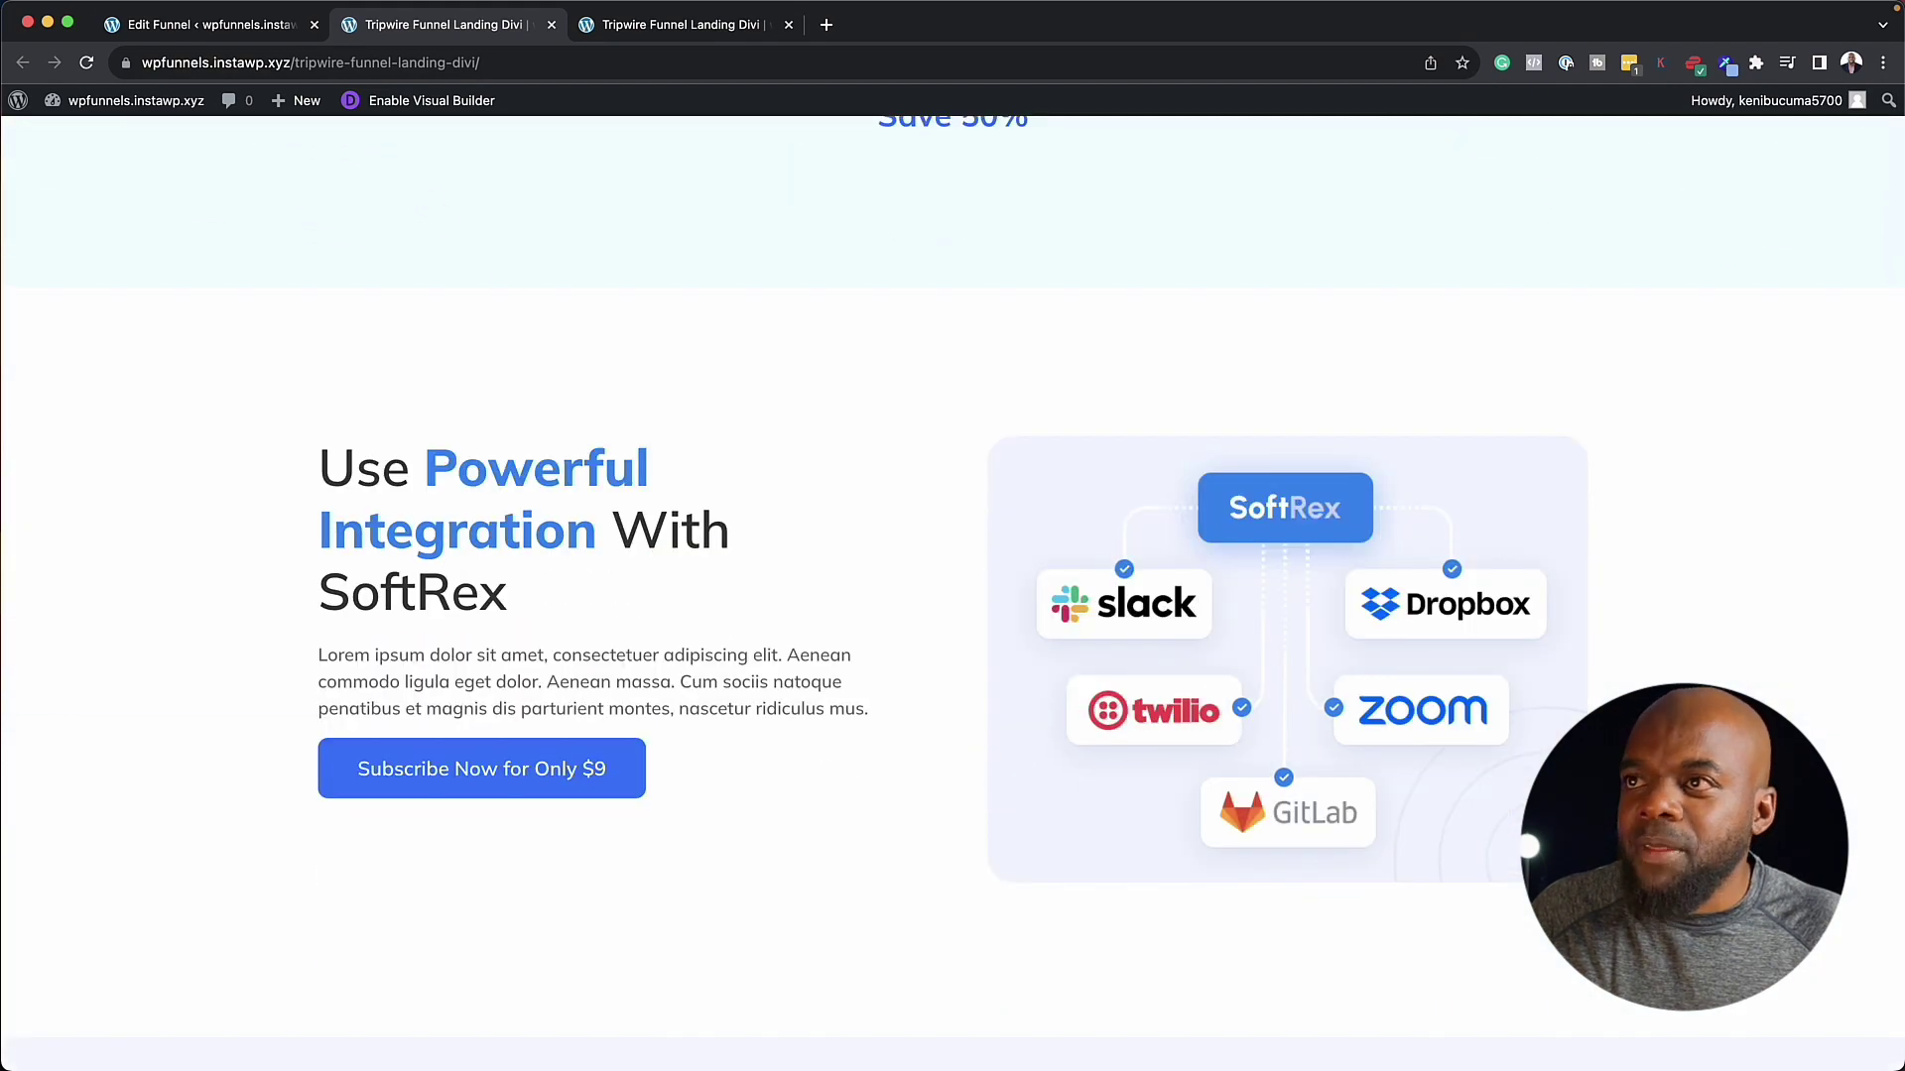
{"action": "left_click", "coordinate": [252, 30]}
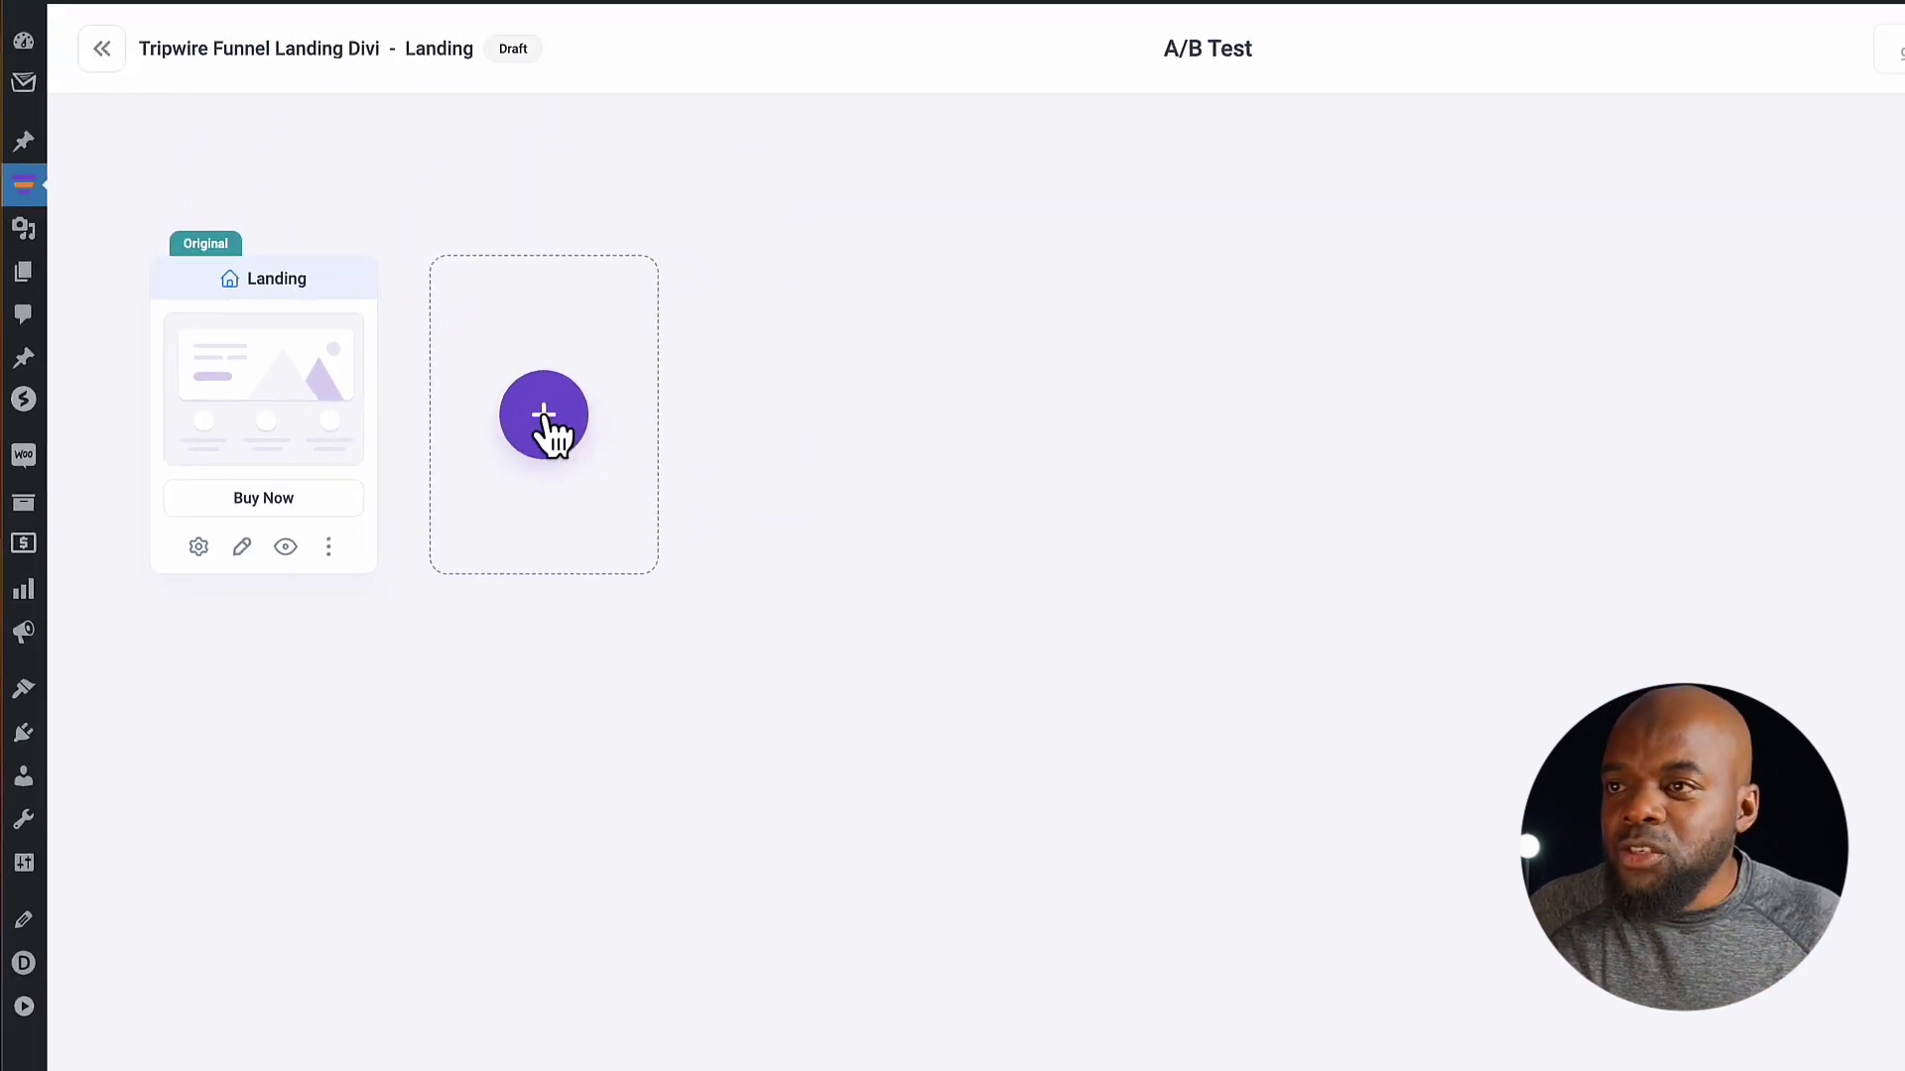
Step: Add a duplicate of the landing page as the A/B test variant
{"action": "left_click", "coordinate": [547, 422]}
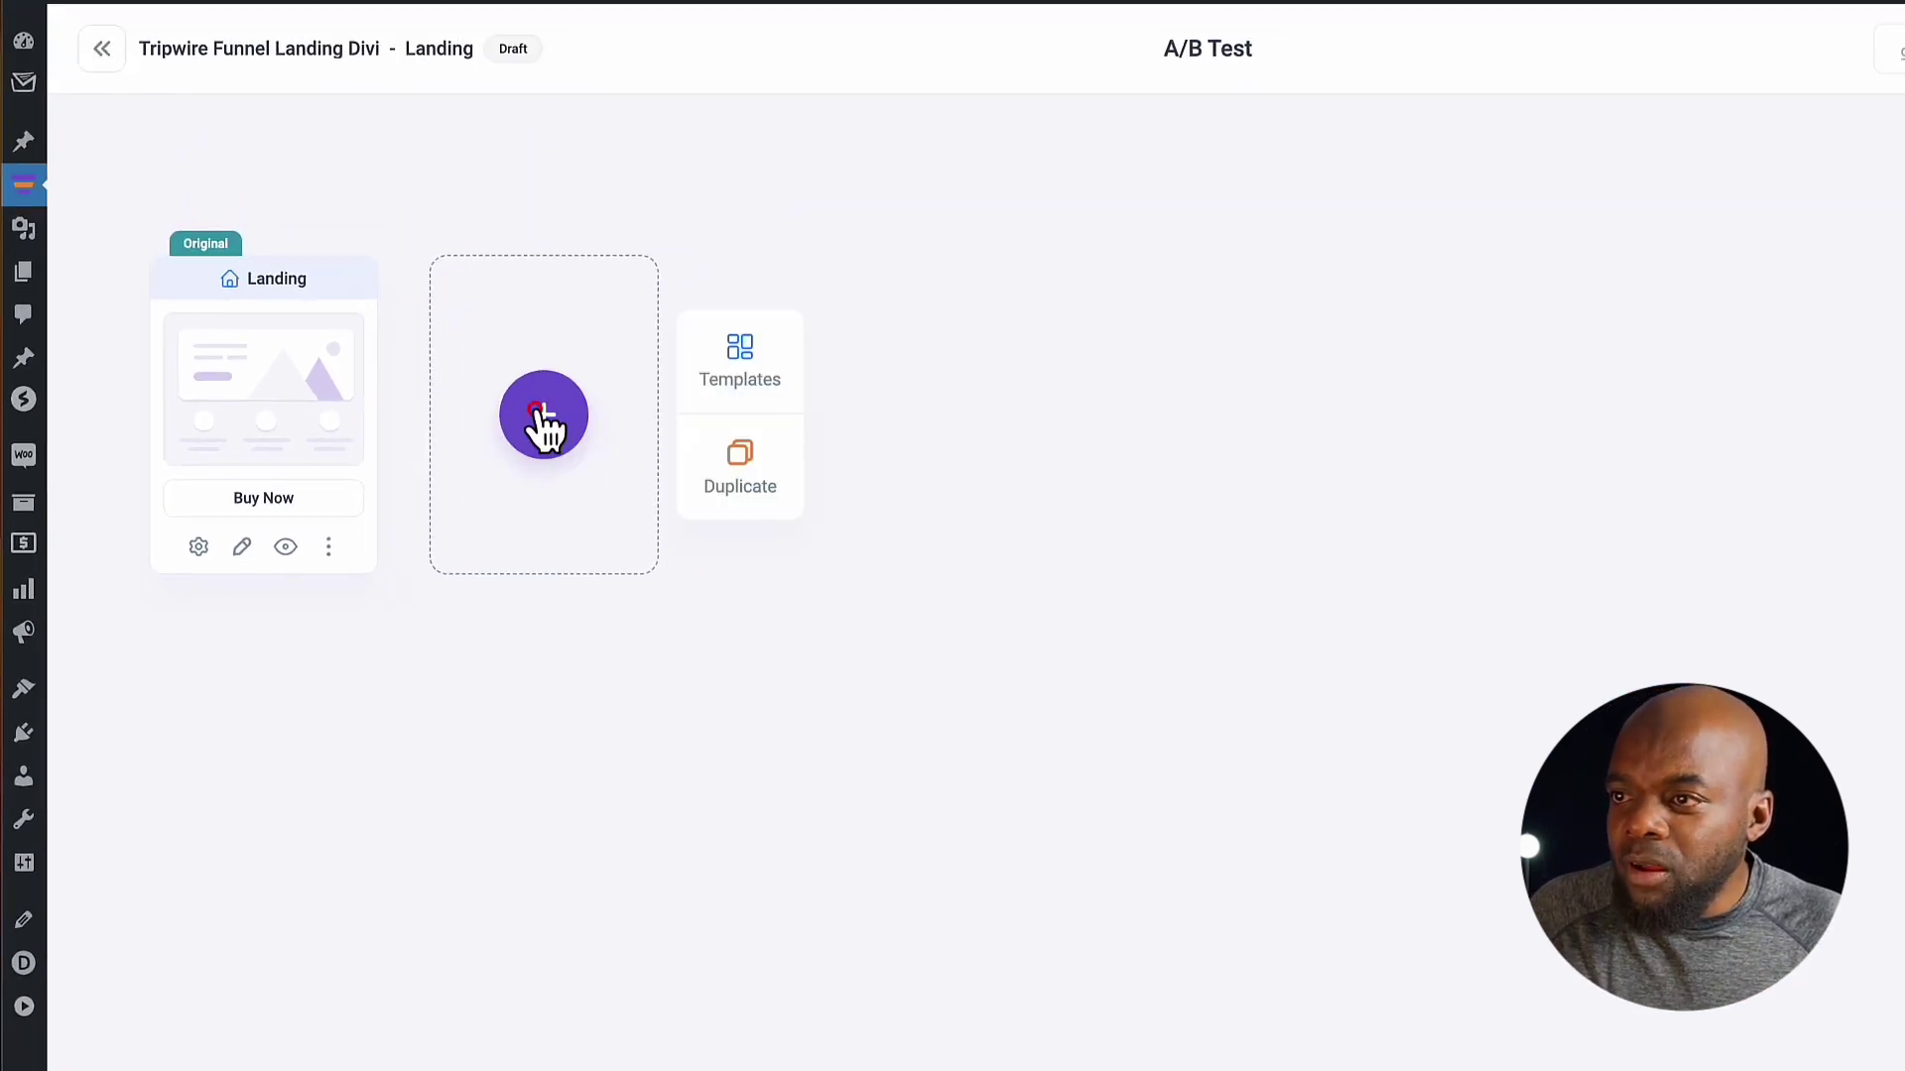
{"action": "left_click", "coordinate": [761, 467]}
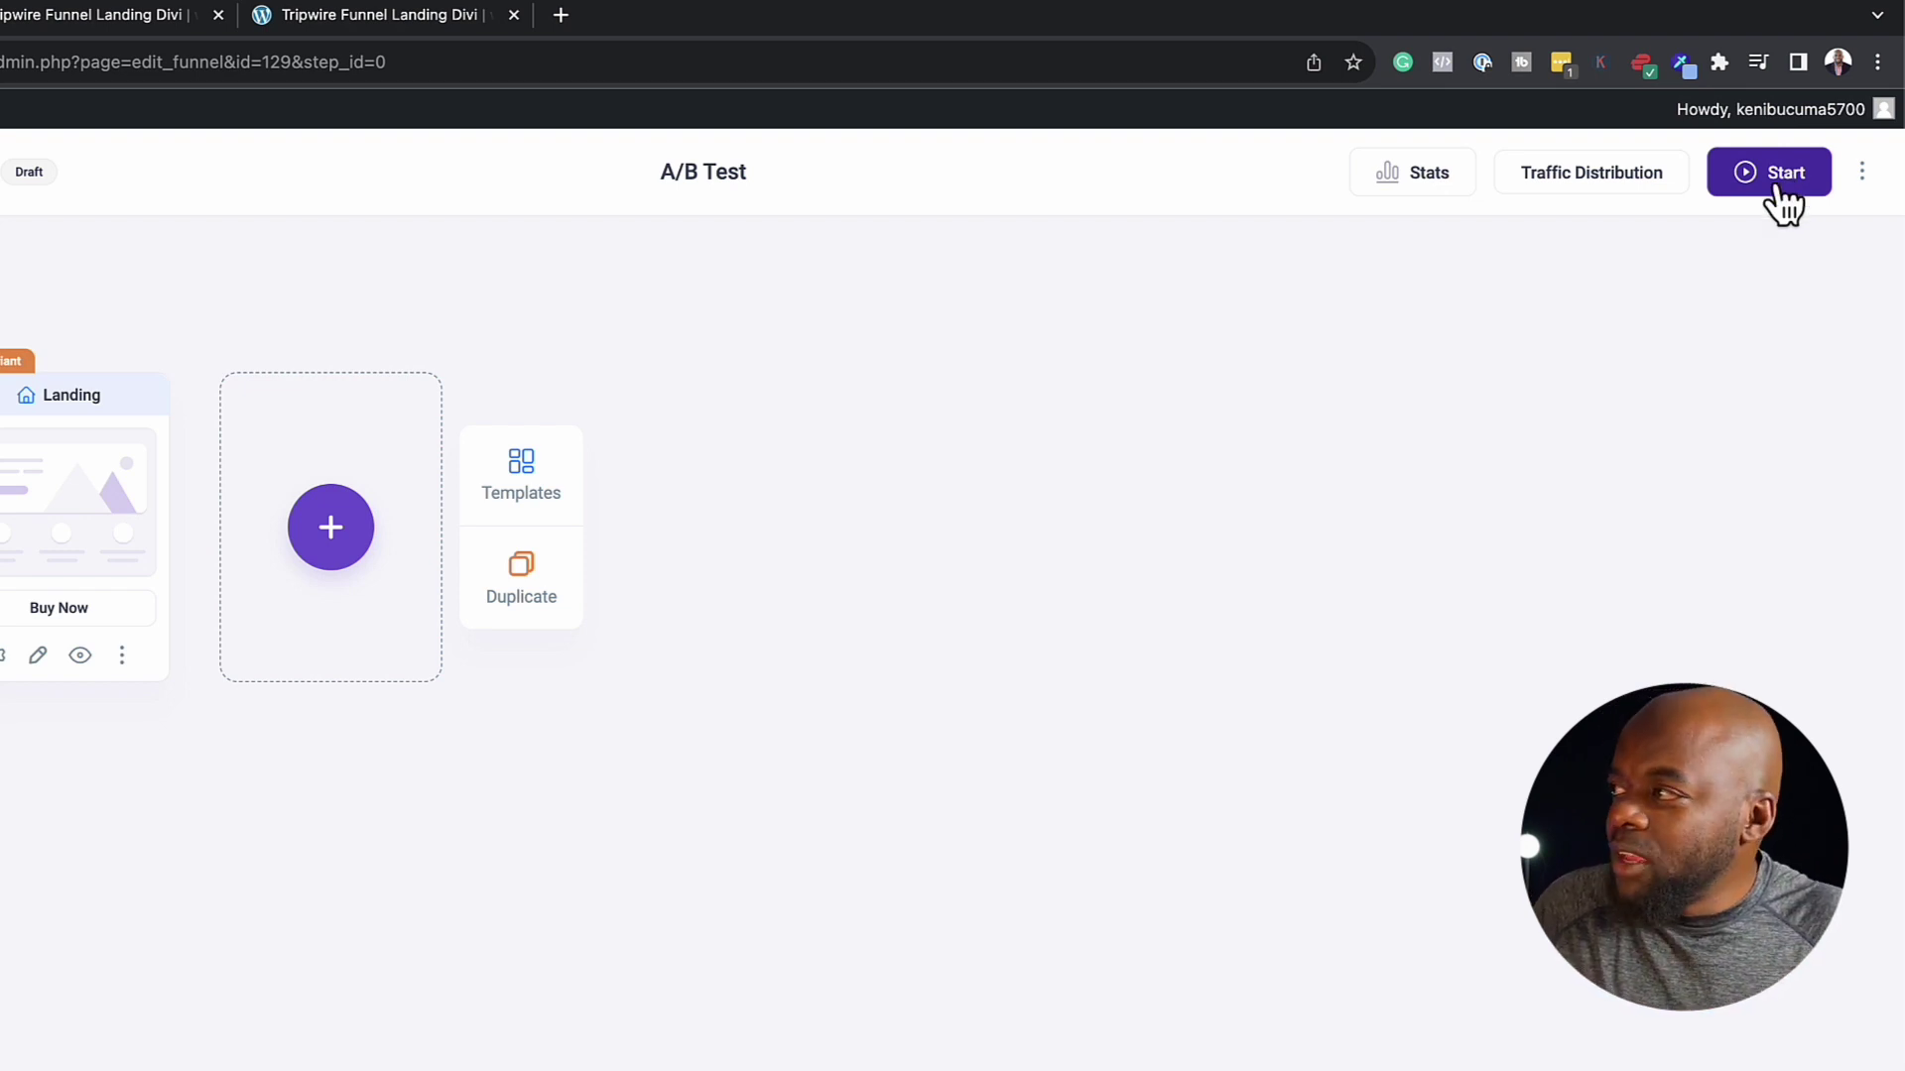
Step: Start the A/B test with a 50/50 traffic split between Original and Variant, then view stats
{"action": "left_click", "coordinate": [1780, 179]}
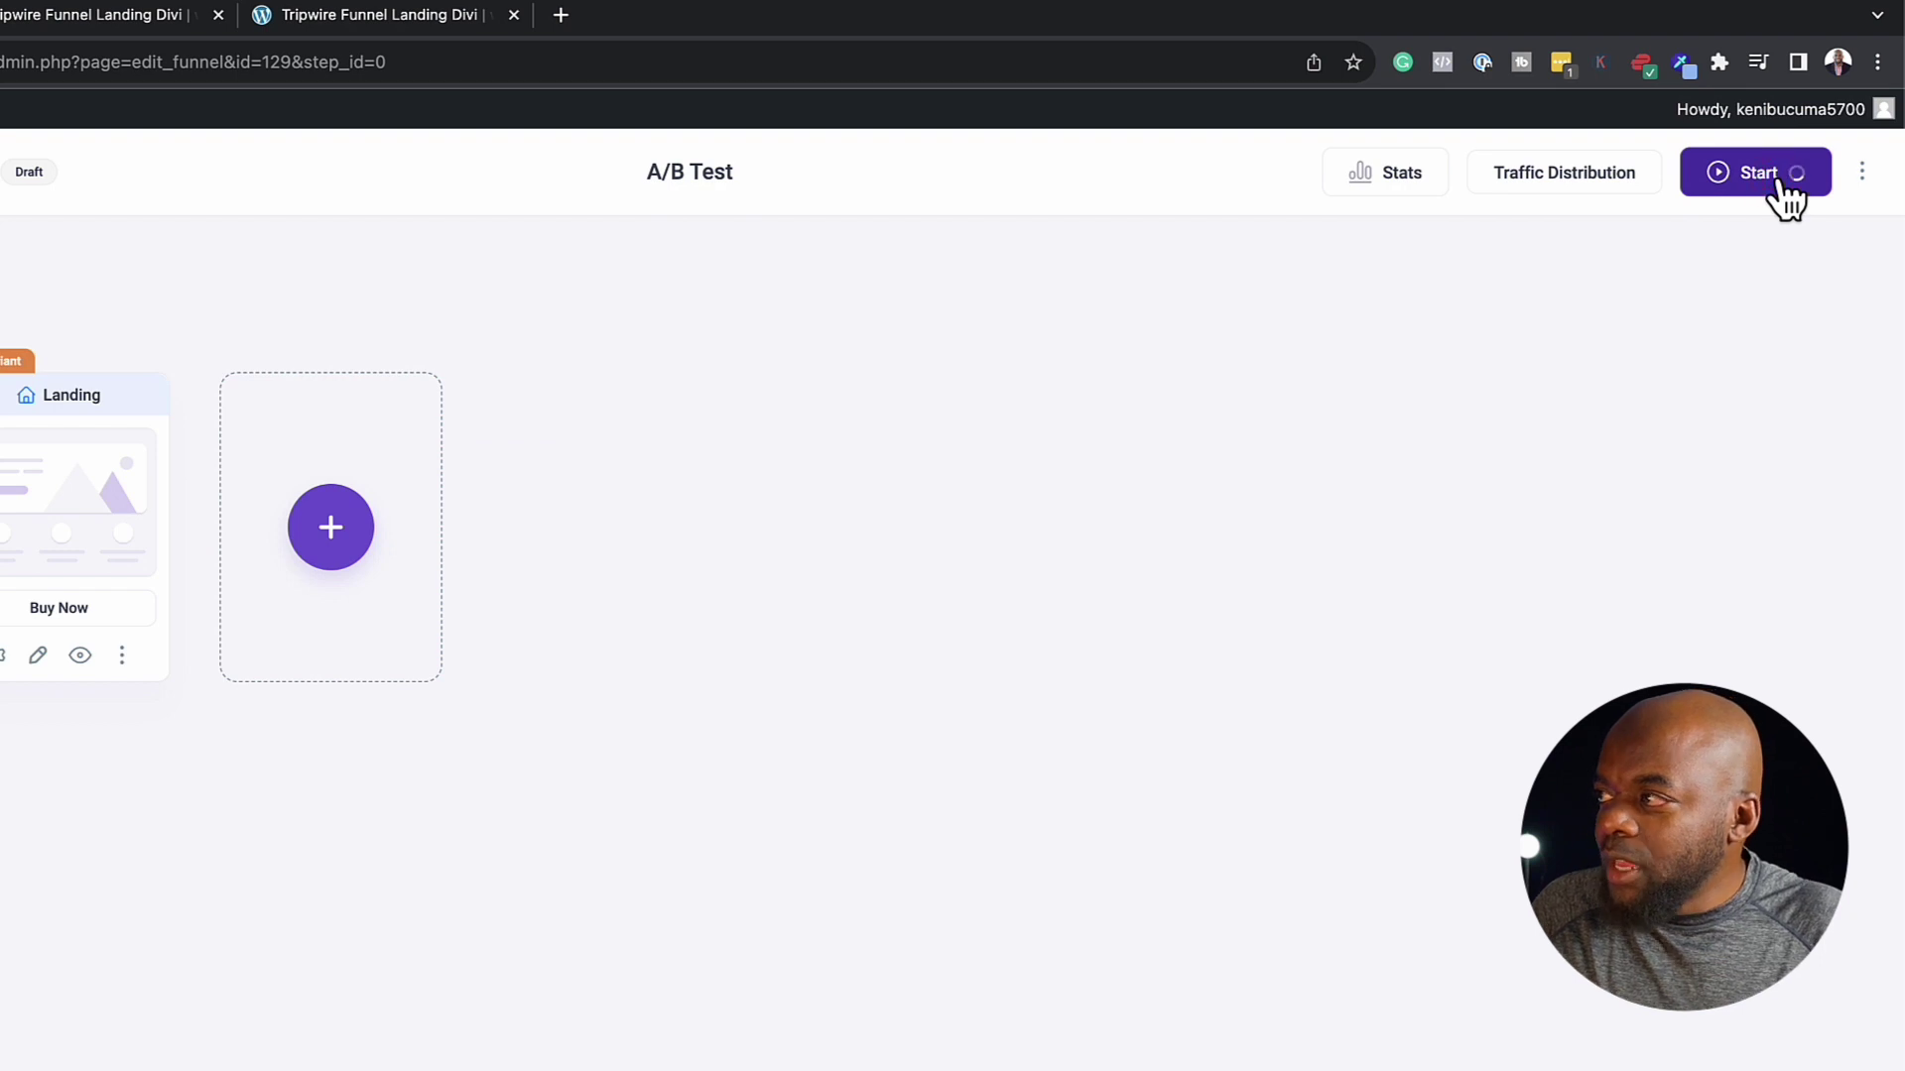
{"action": "left_click", "coordinate": [1610, 176]}
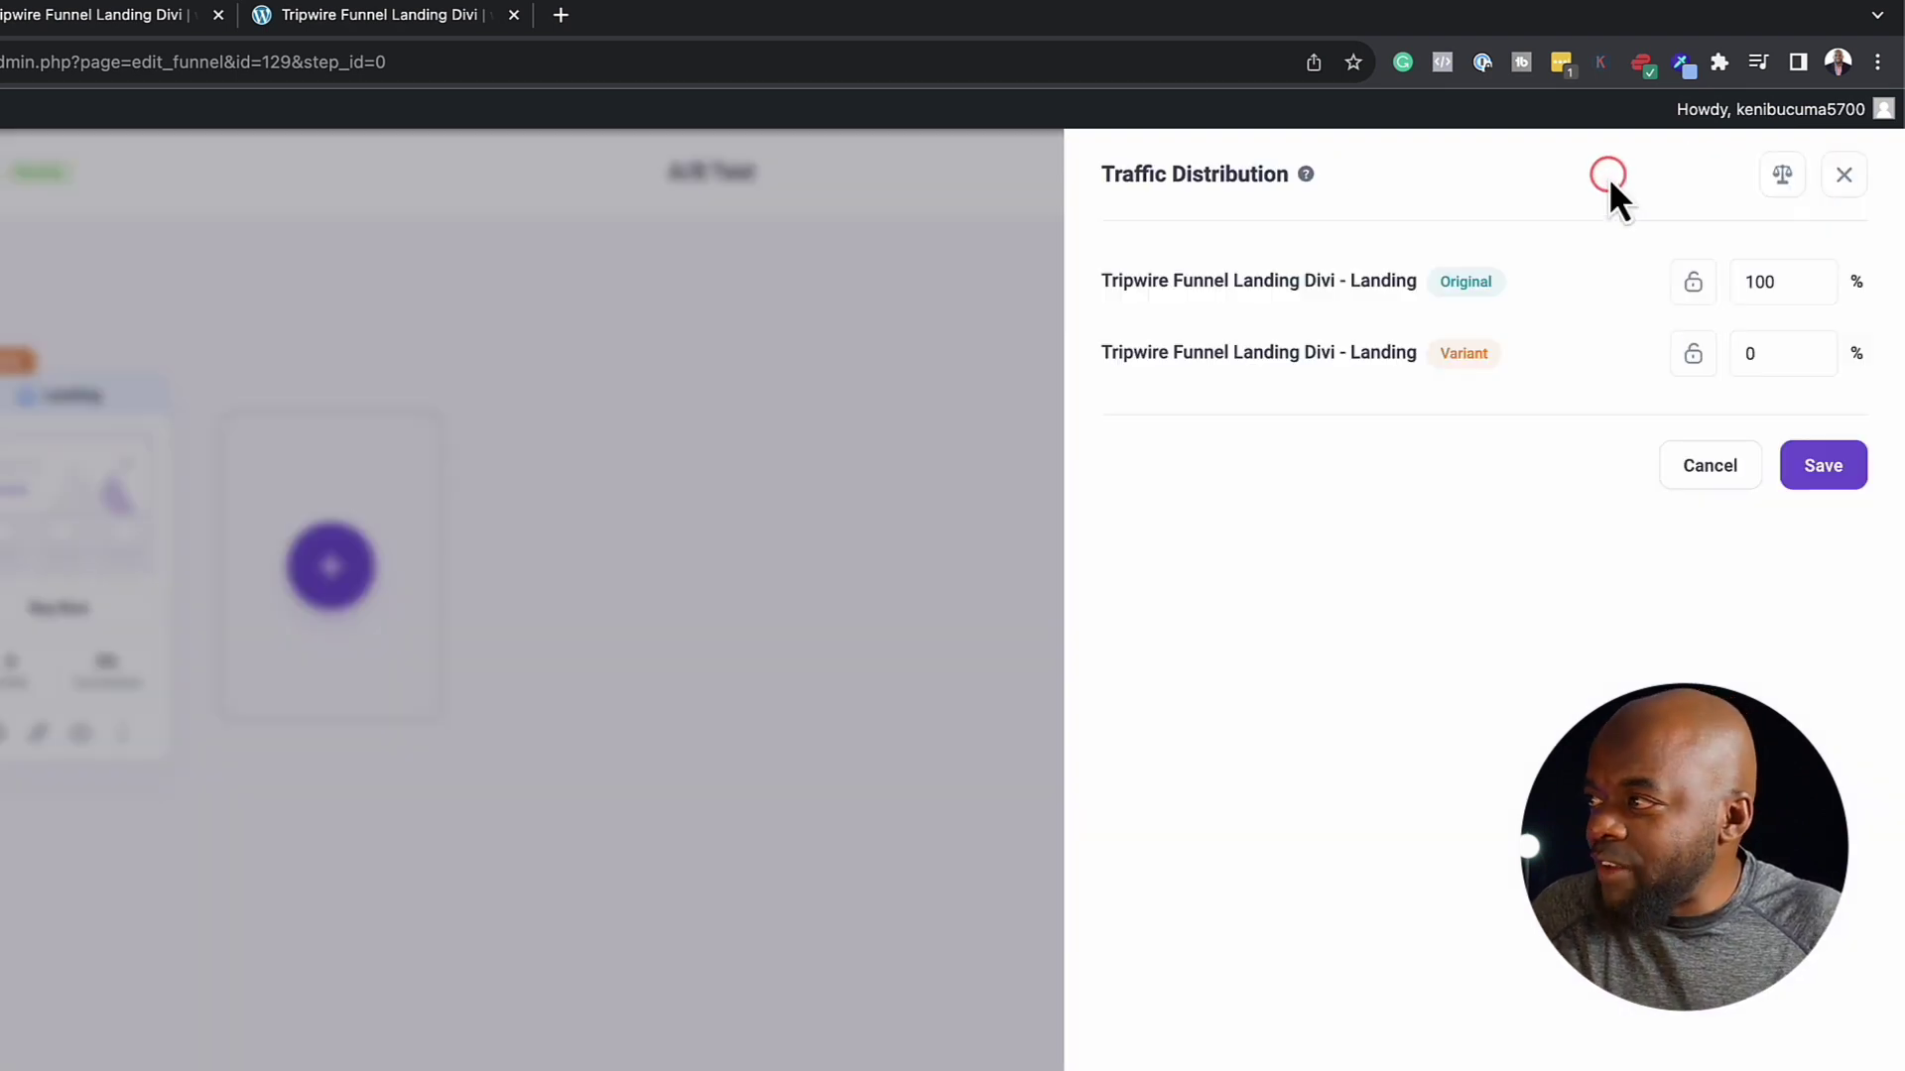
{"action": "double_click", "coordinate": [1788, 281]}
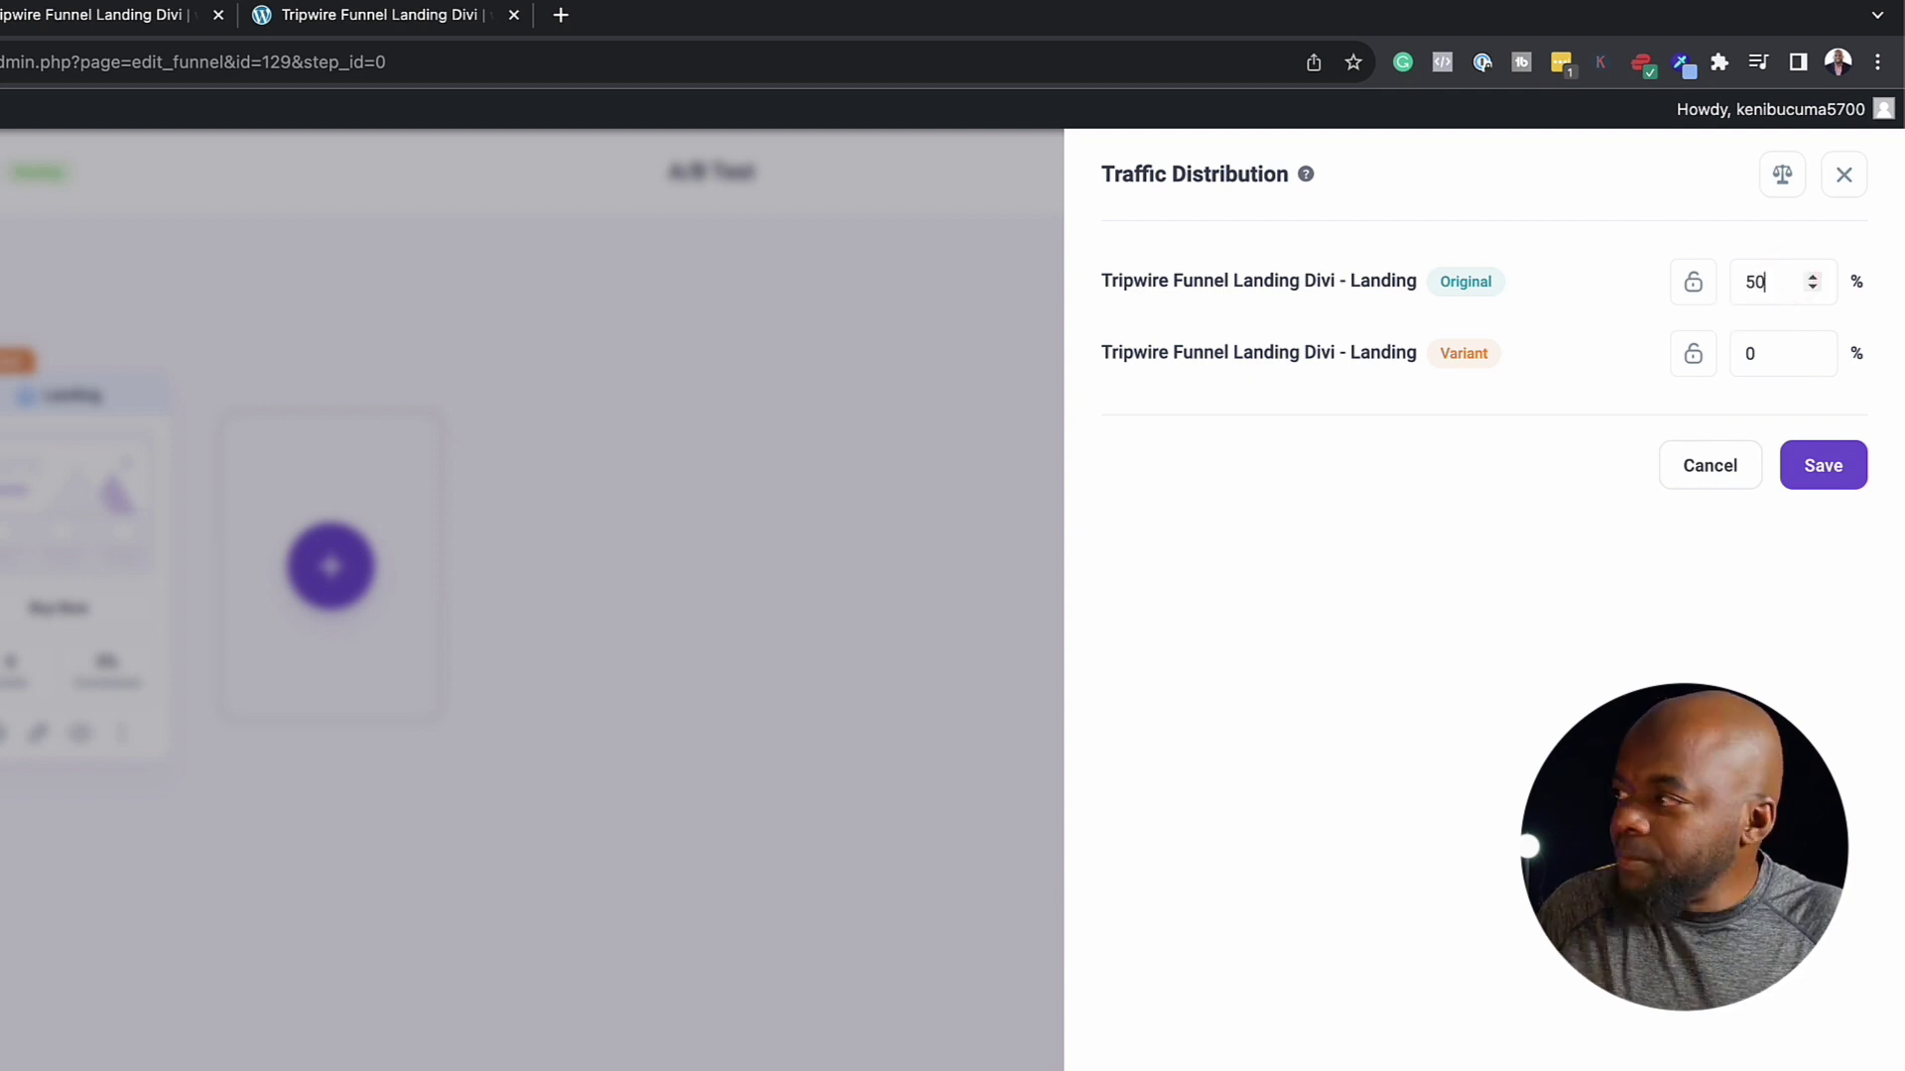
{"action": "left_click", "coordinate": [1772, 354]}
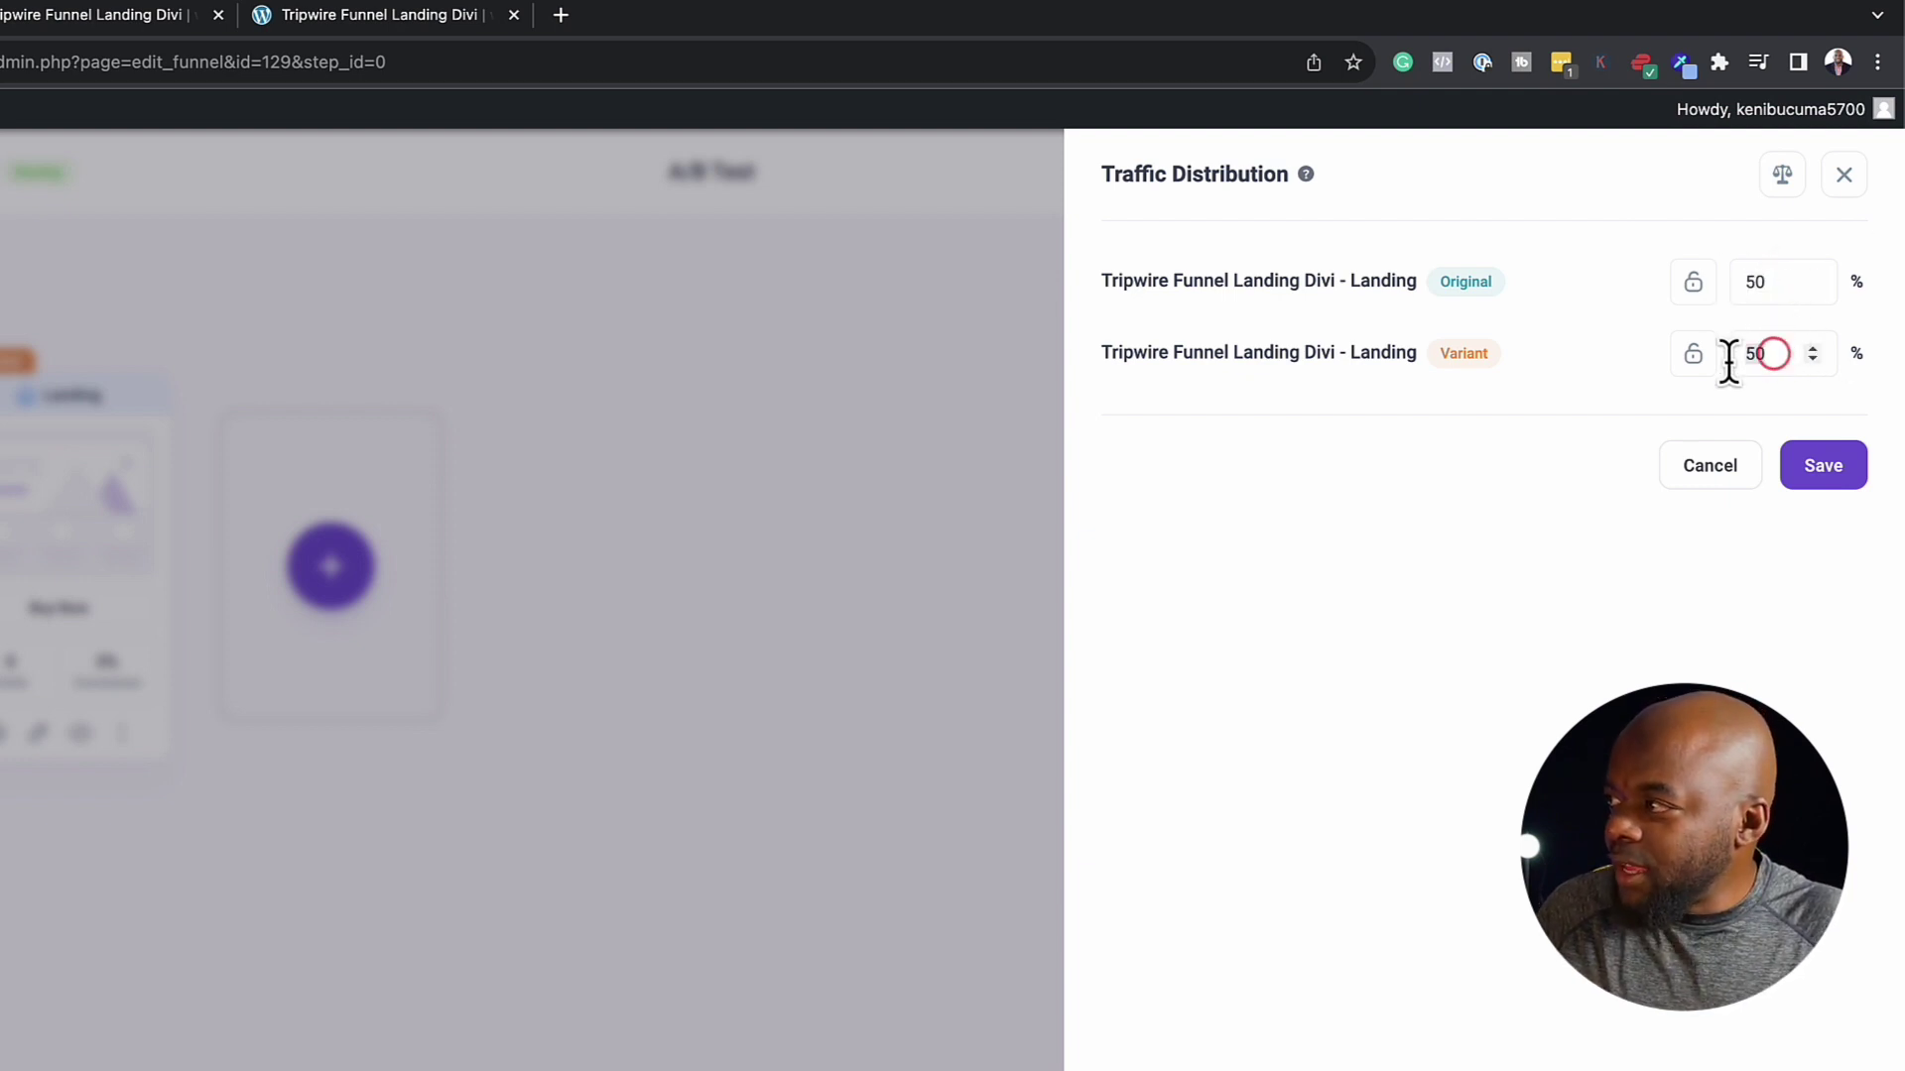
{"action": "left_click", "coordinate": [1823, 464]}
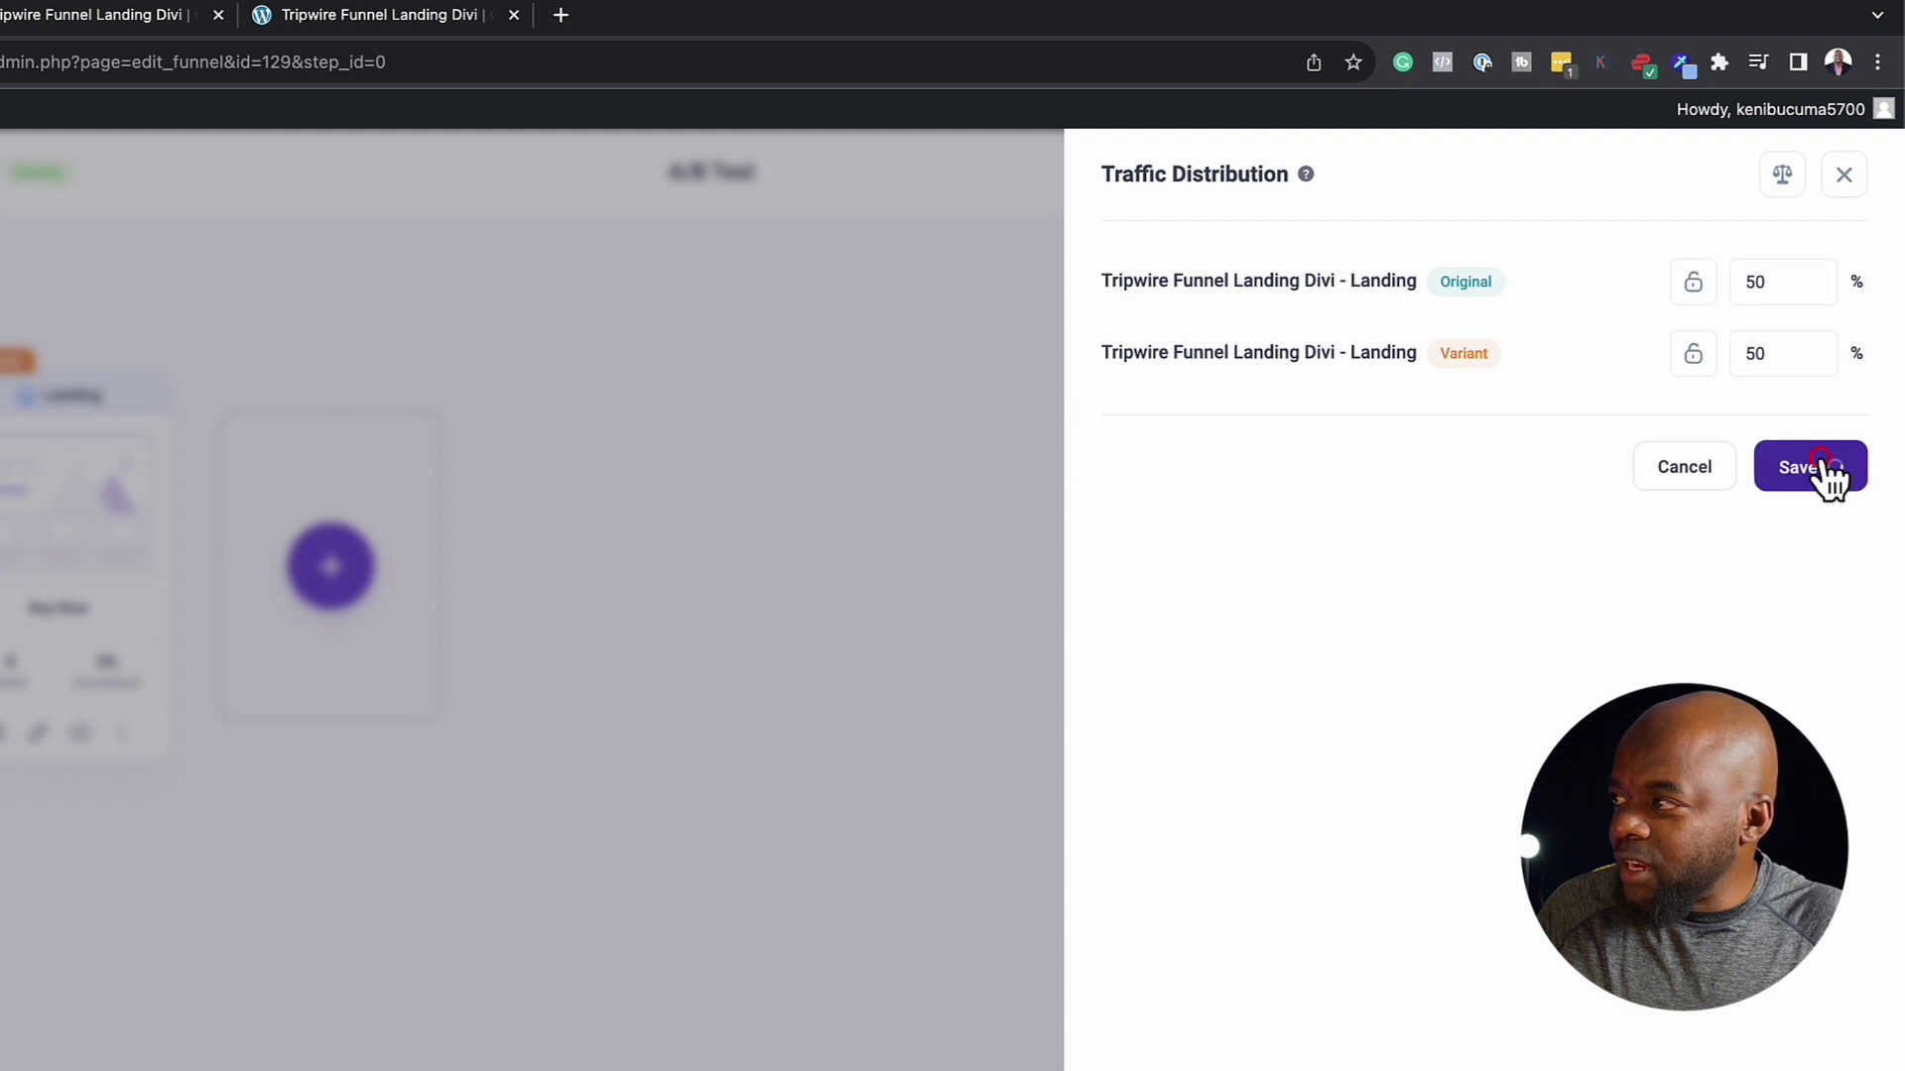
{"action": "left_click", "coordinate": [1847, 175]}
{"action": "left_click", "coordinate": [1421, 175]}
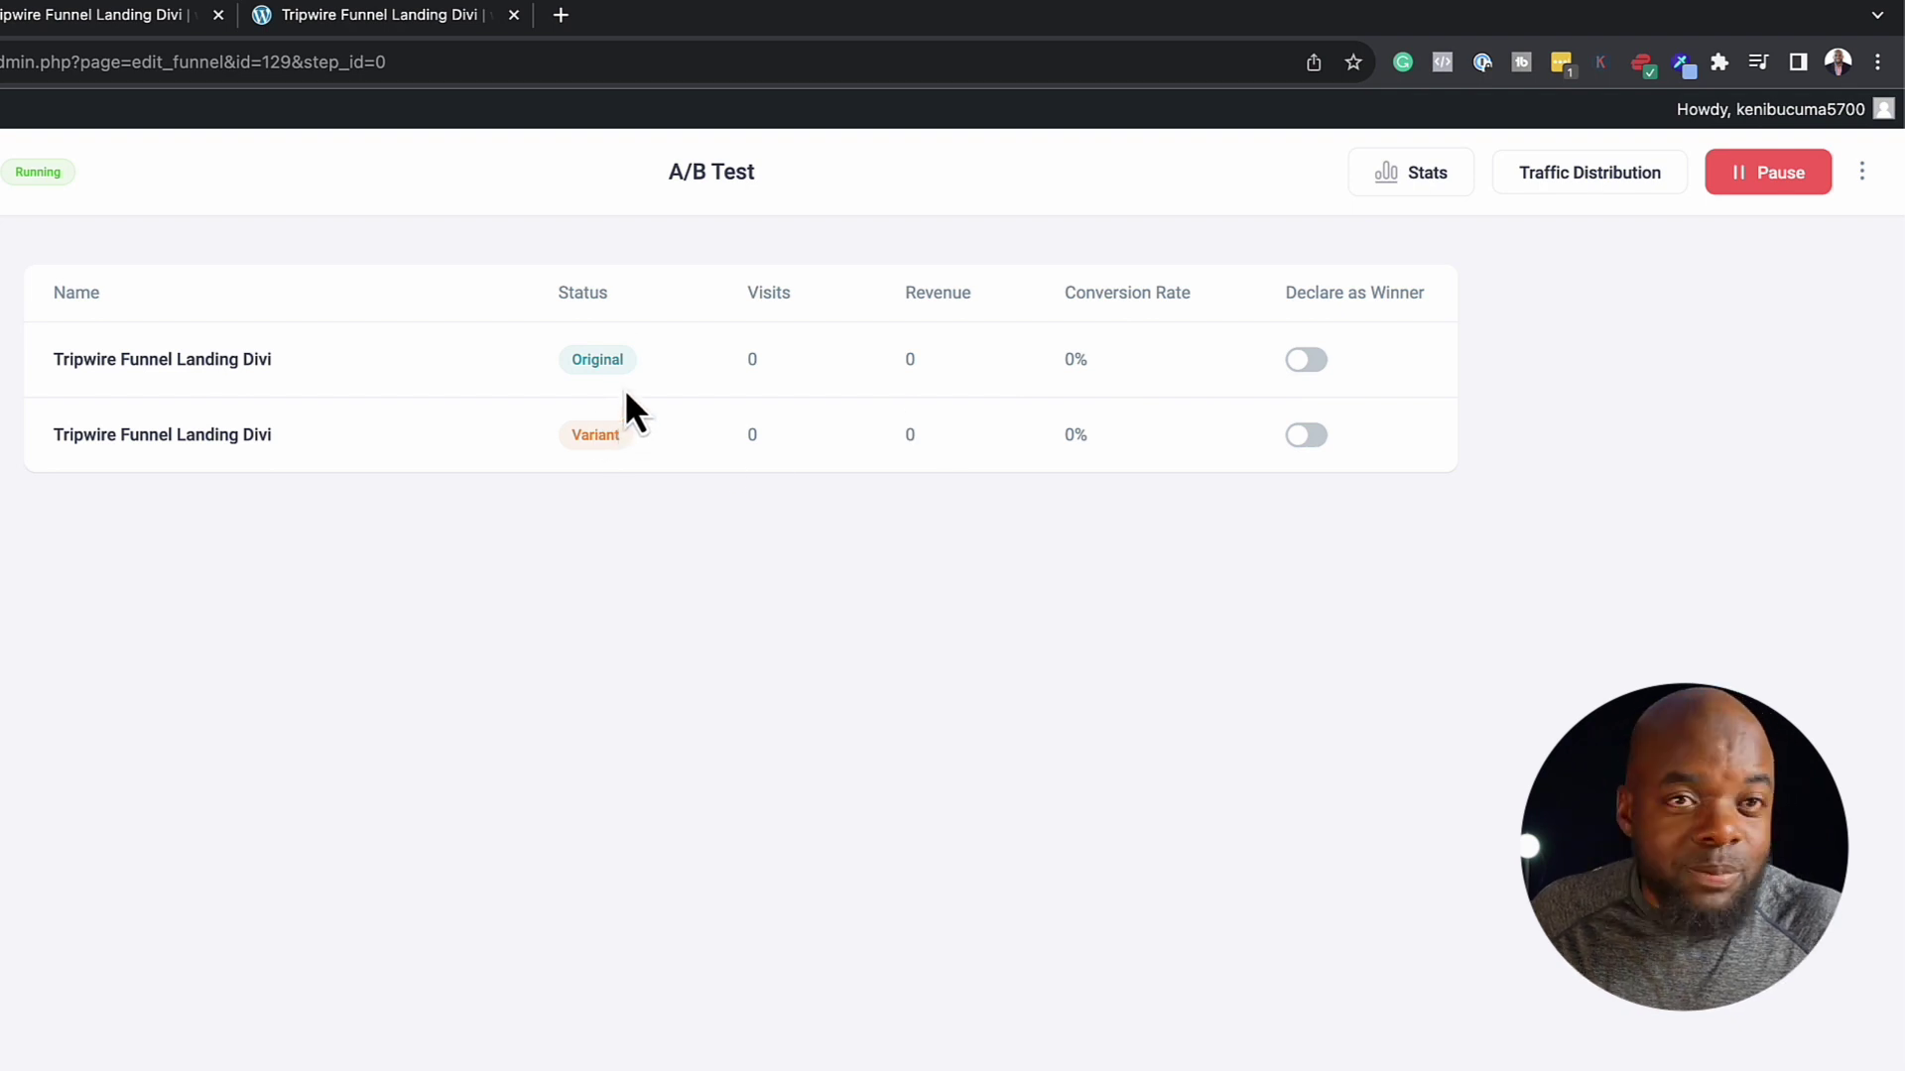
Step: Try declaring the Original as winner, cancel, and return to the funnel canvas
{"action": "left_click", "coordinate": [1312, 361]}
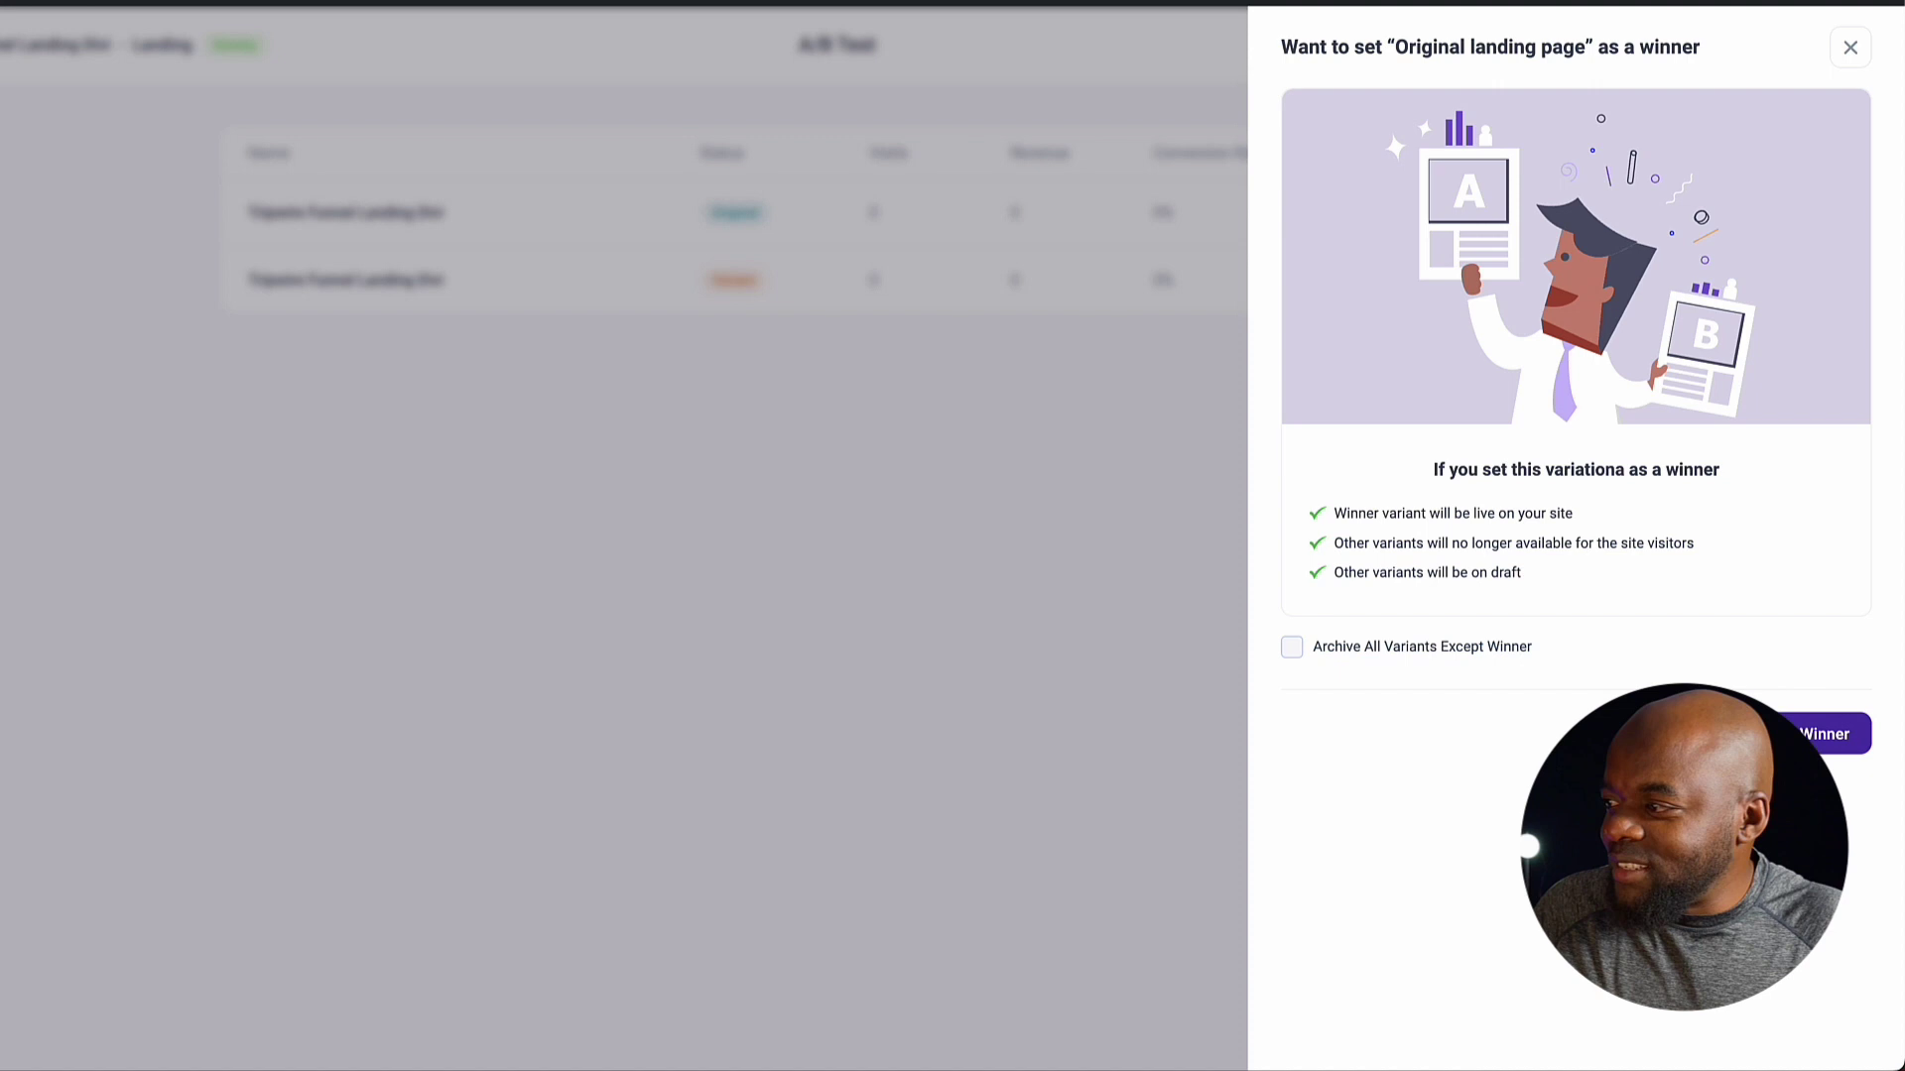
{"action": "left_click", "coordinate": [1851, 48]}
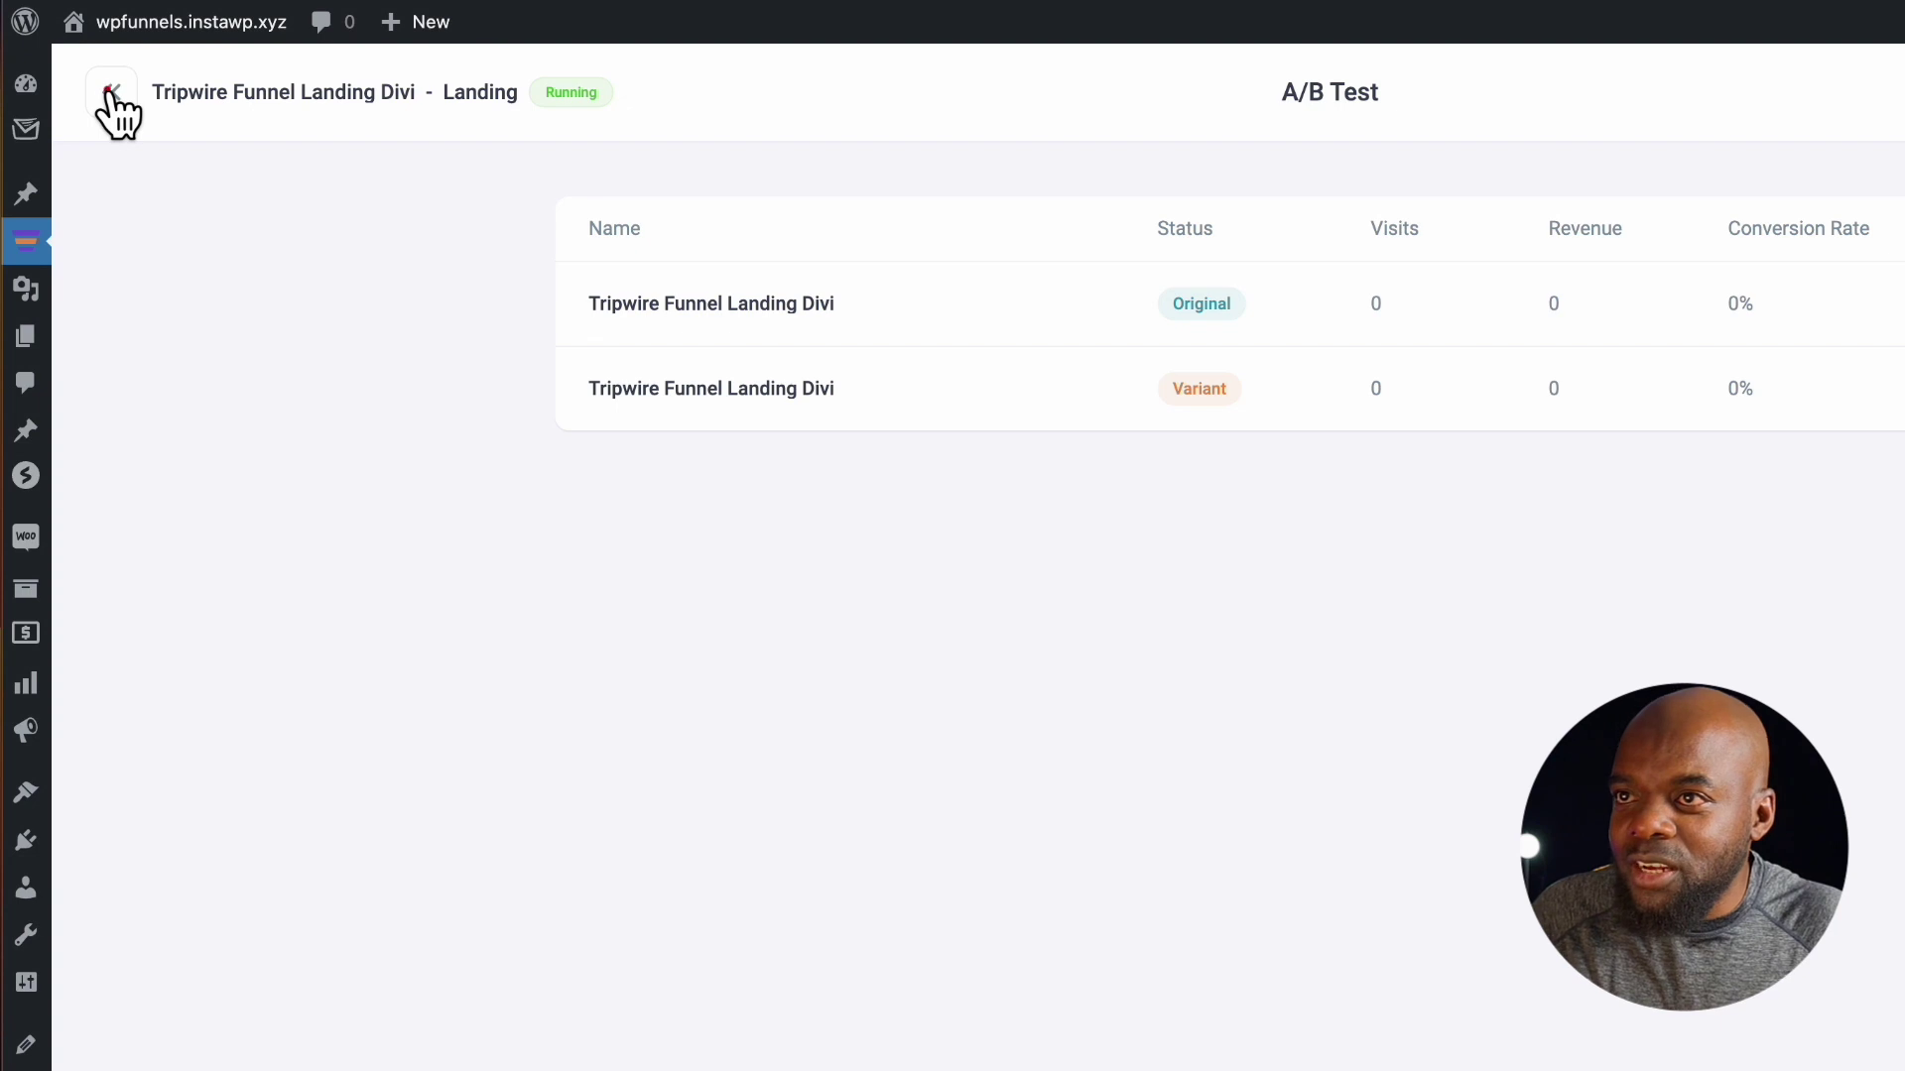
{"action": "left_click", "coordinate": [109, 91]}
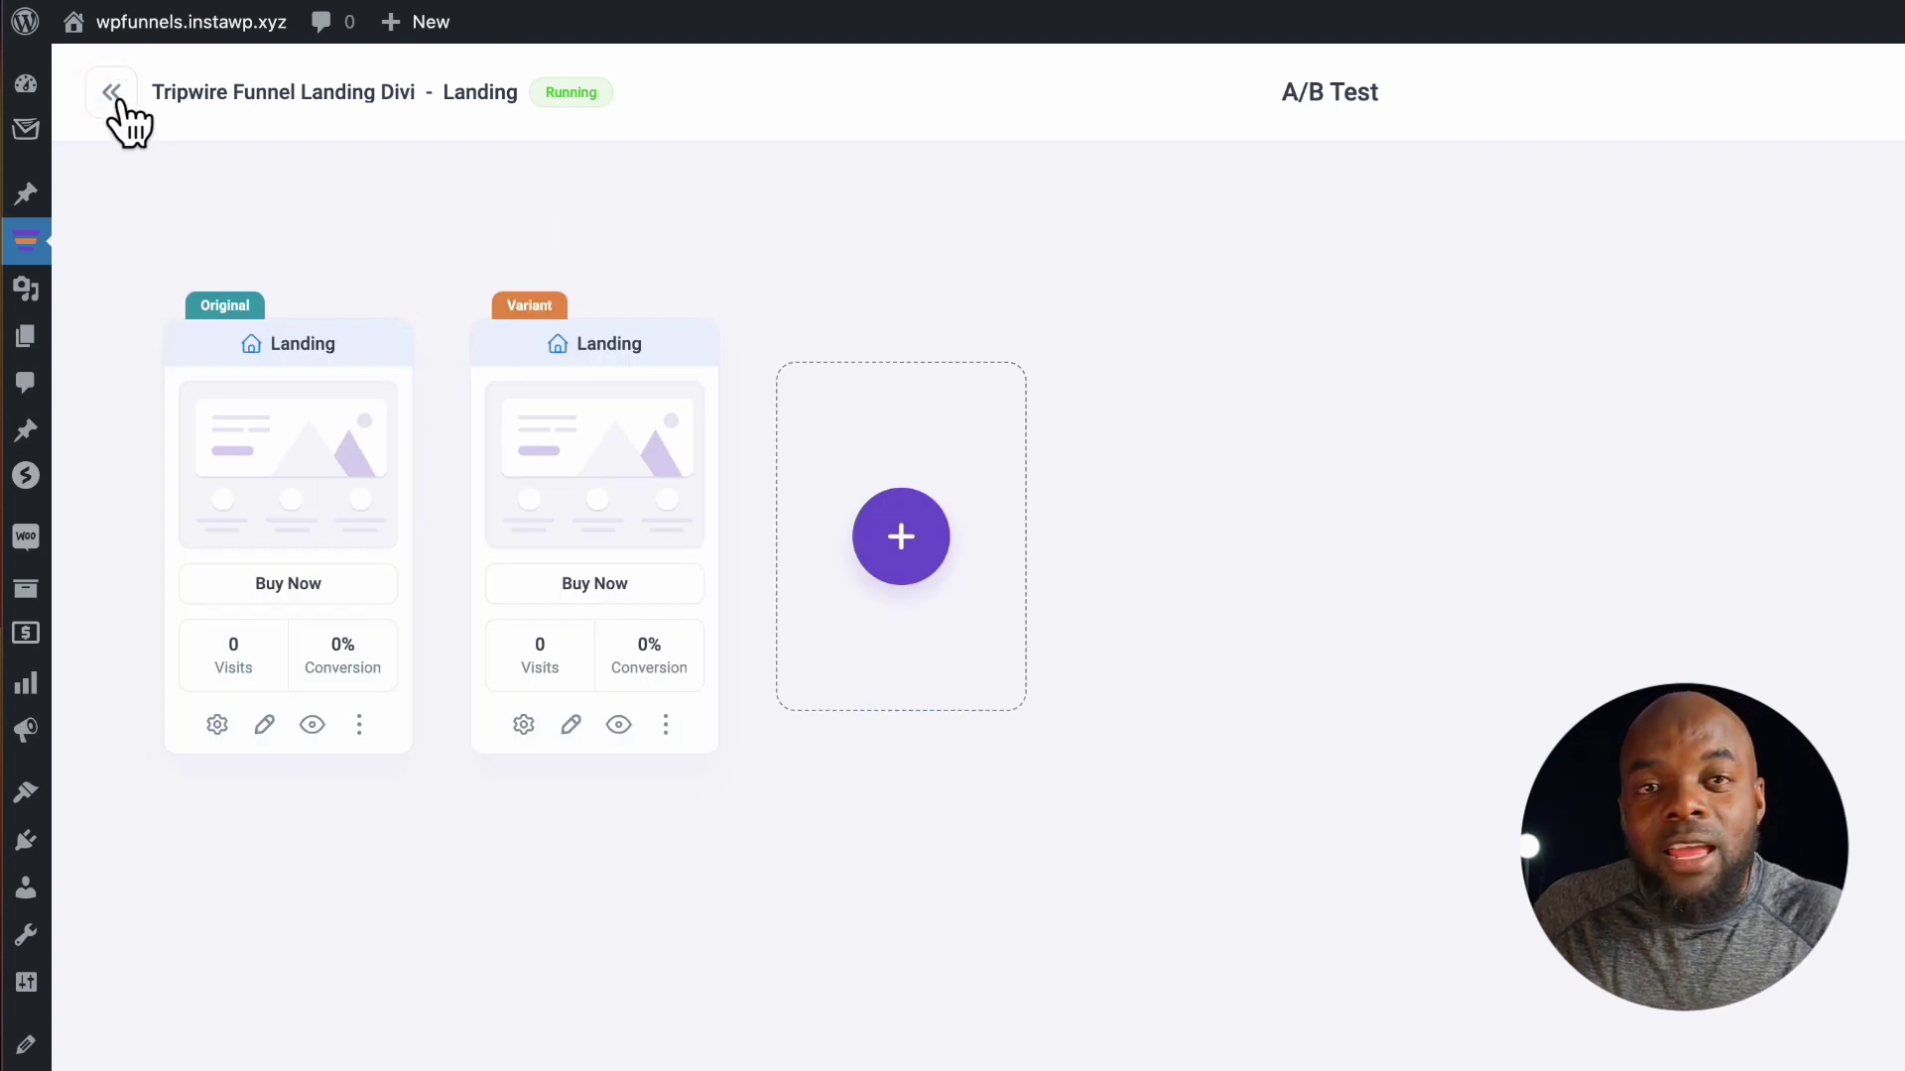
{"action": "left_click", "coordinate": [115, 99]}
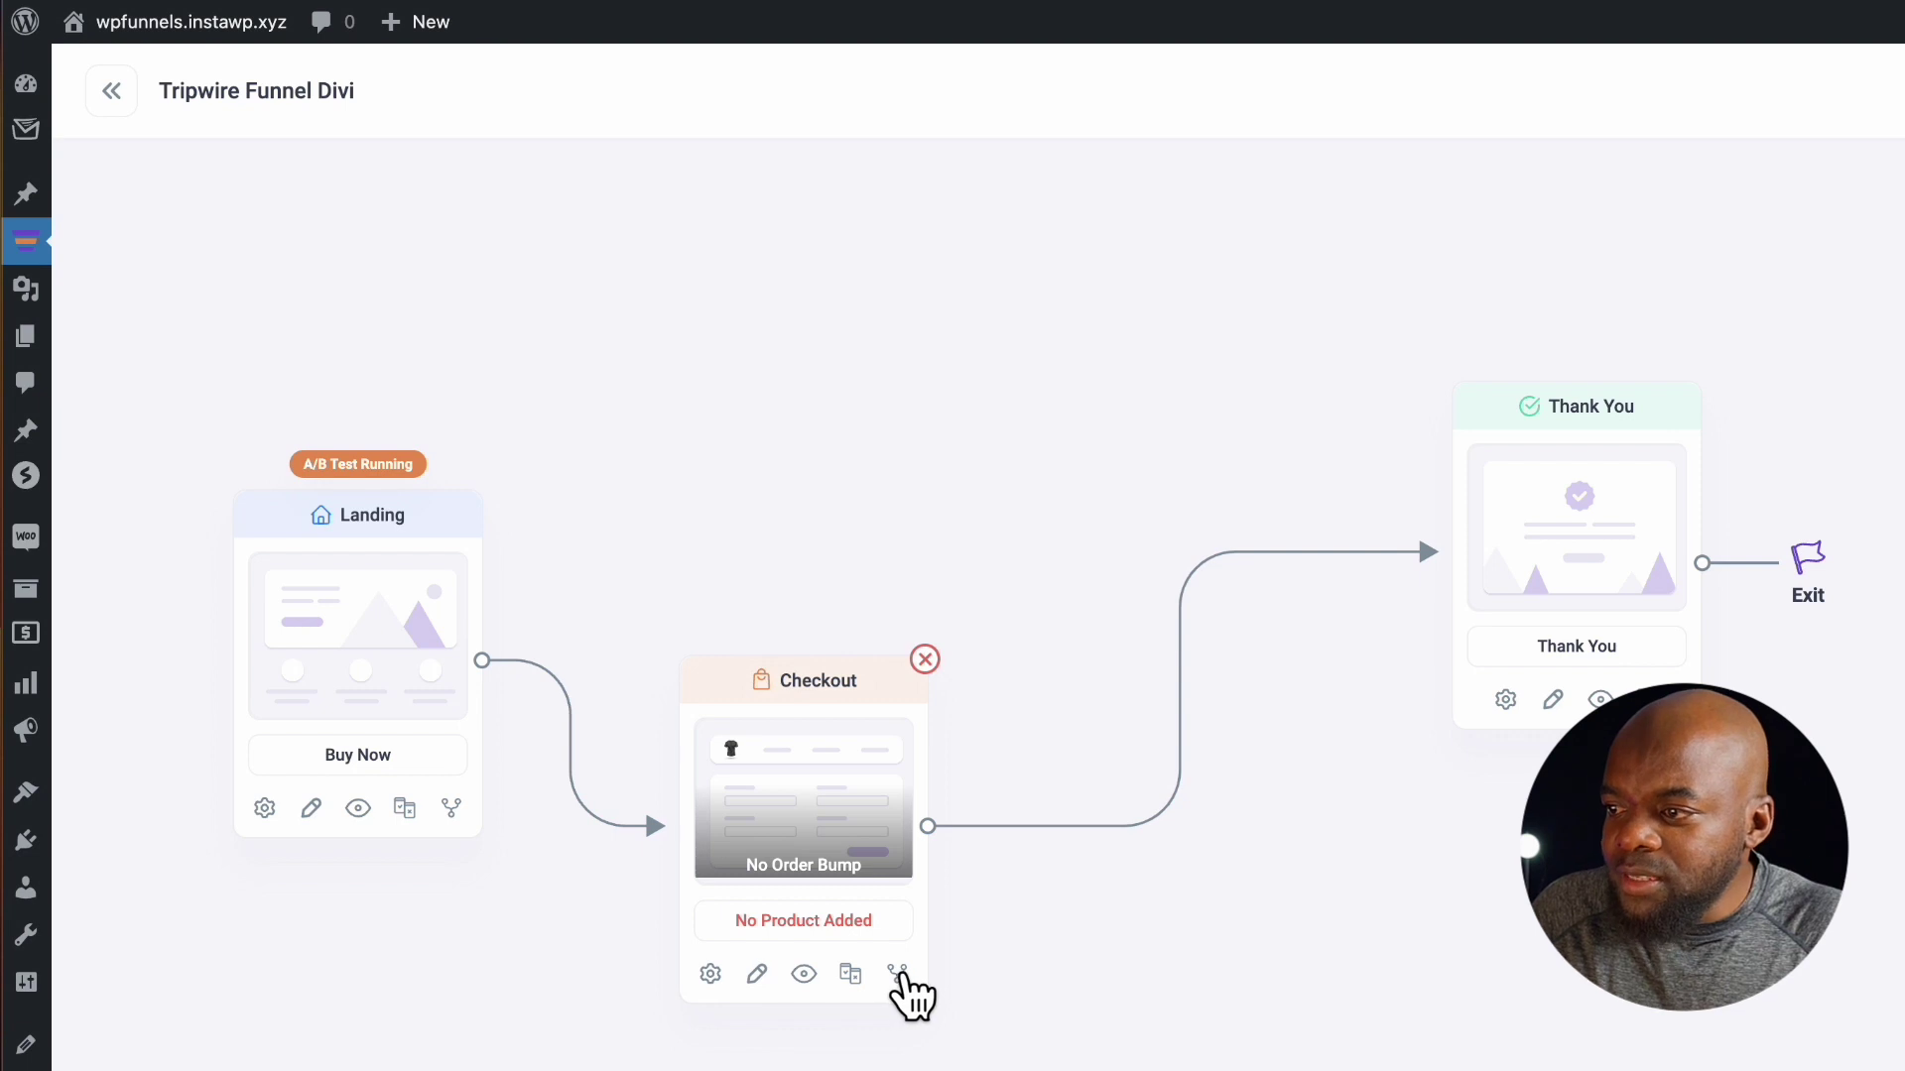
Step: Enable a condition on the Checkout step and save it, creating true and false branches
{"action": "left_click", "coordinate": [898, 974]}
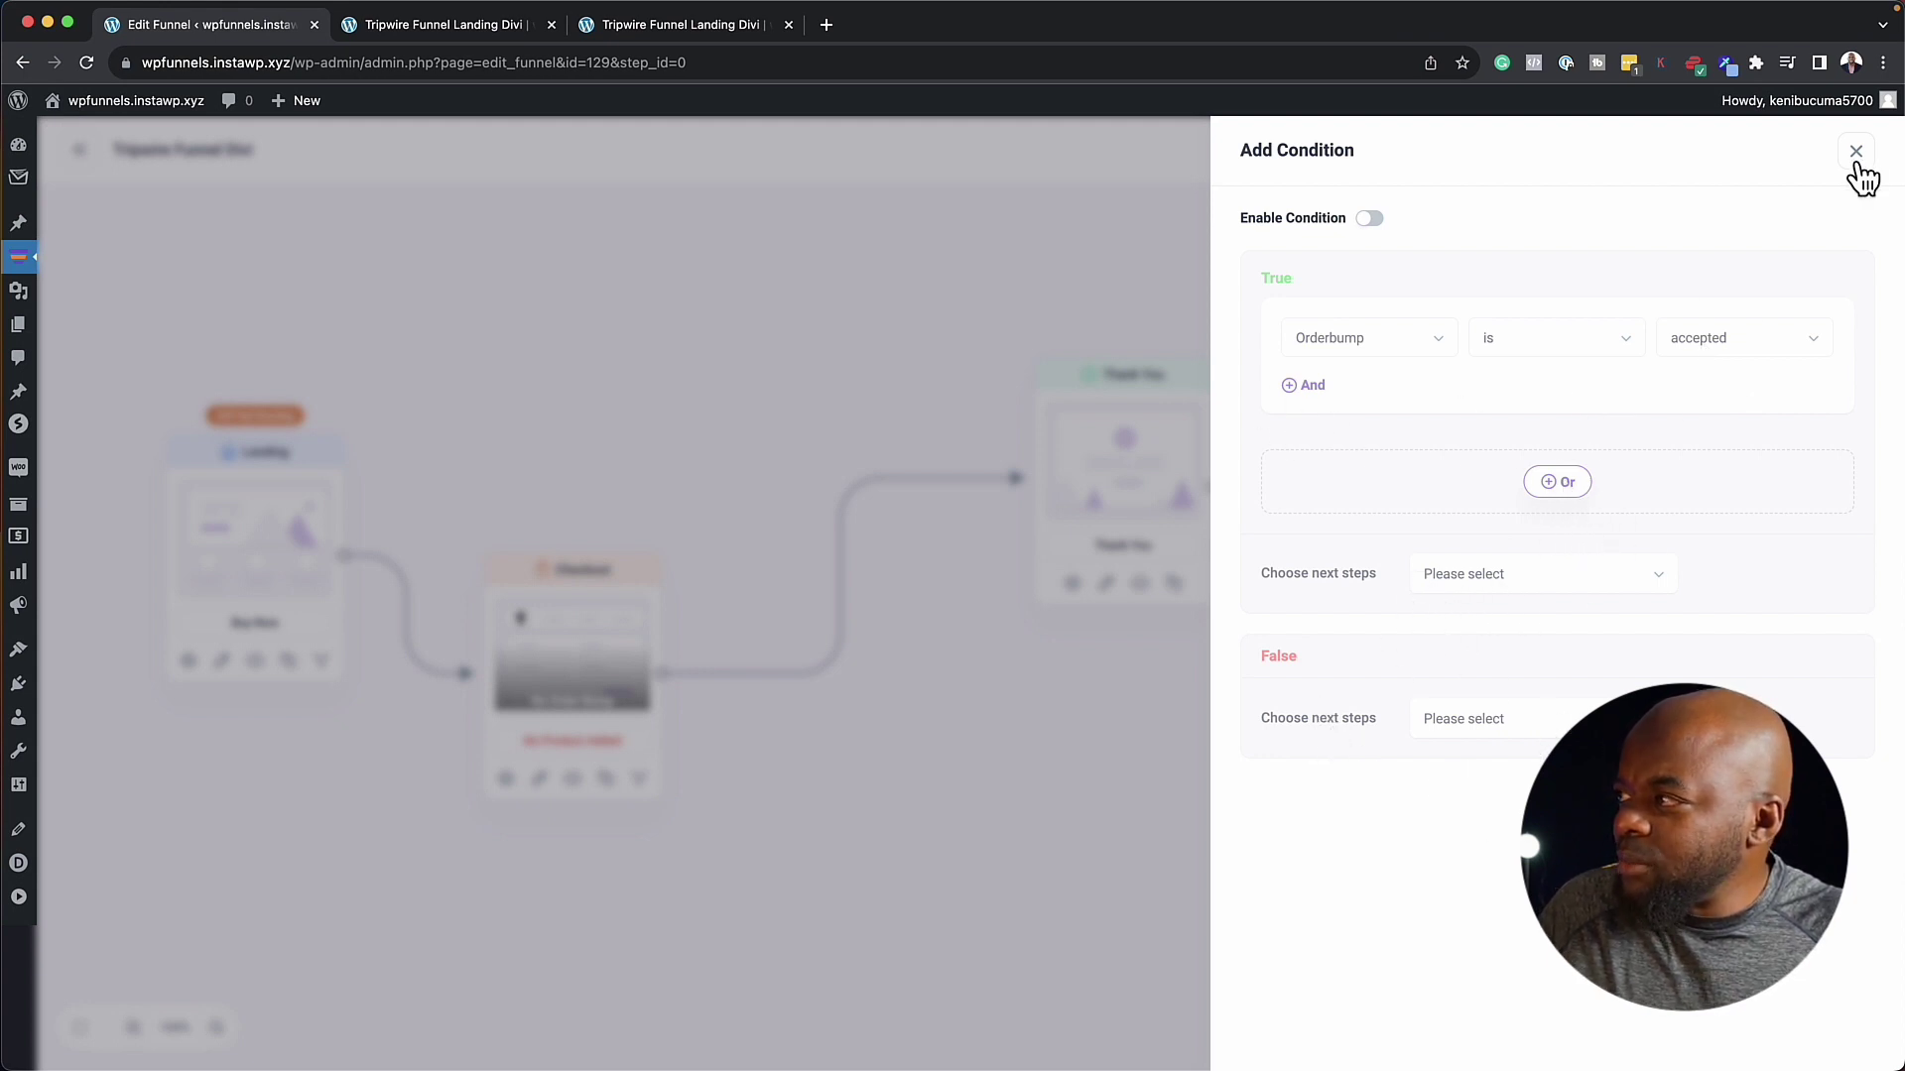
{"action": "left_click", "coordinate": [1373, 220]}
{"action": "left_click", "coordinate": [1854, 821]}
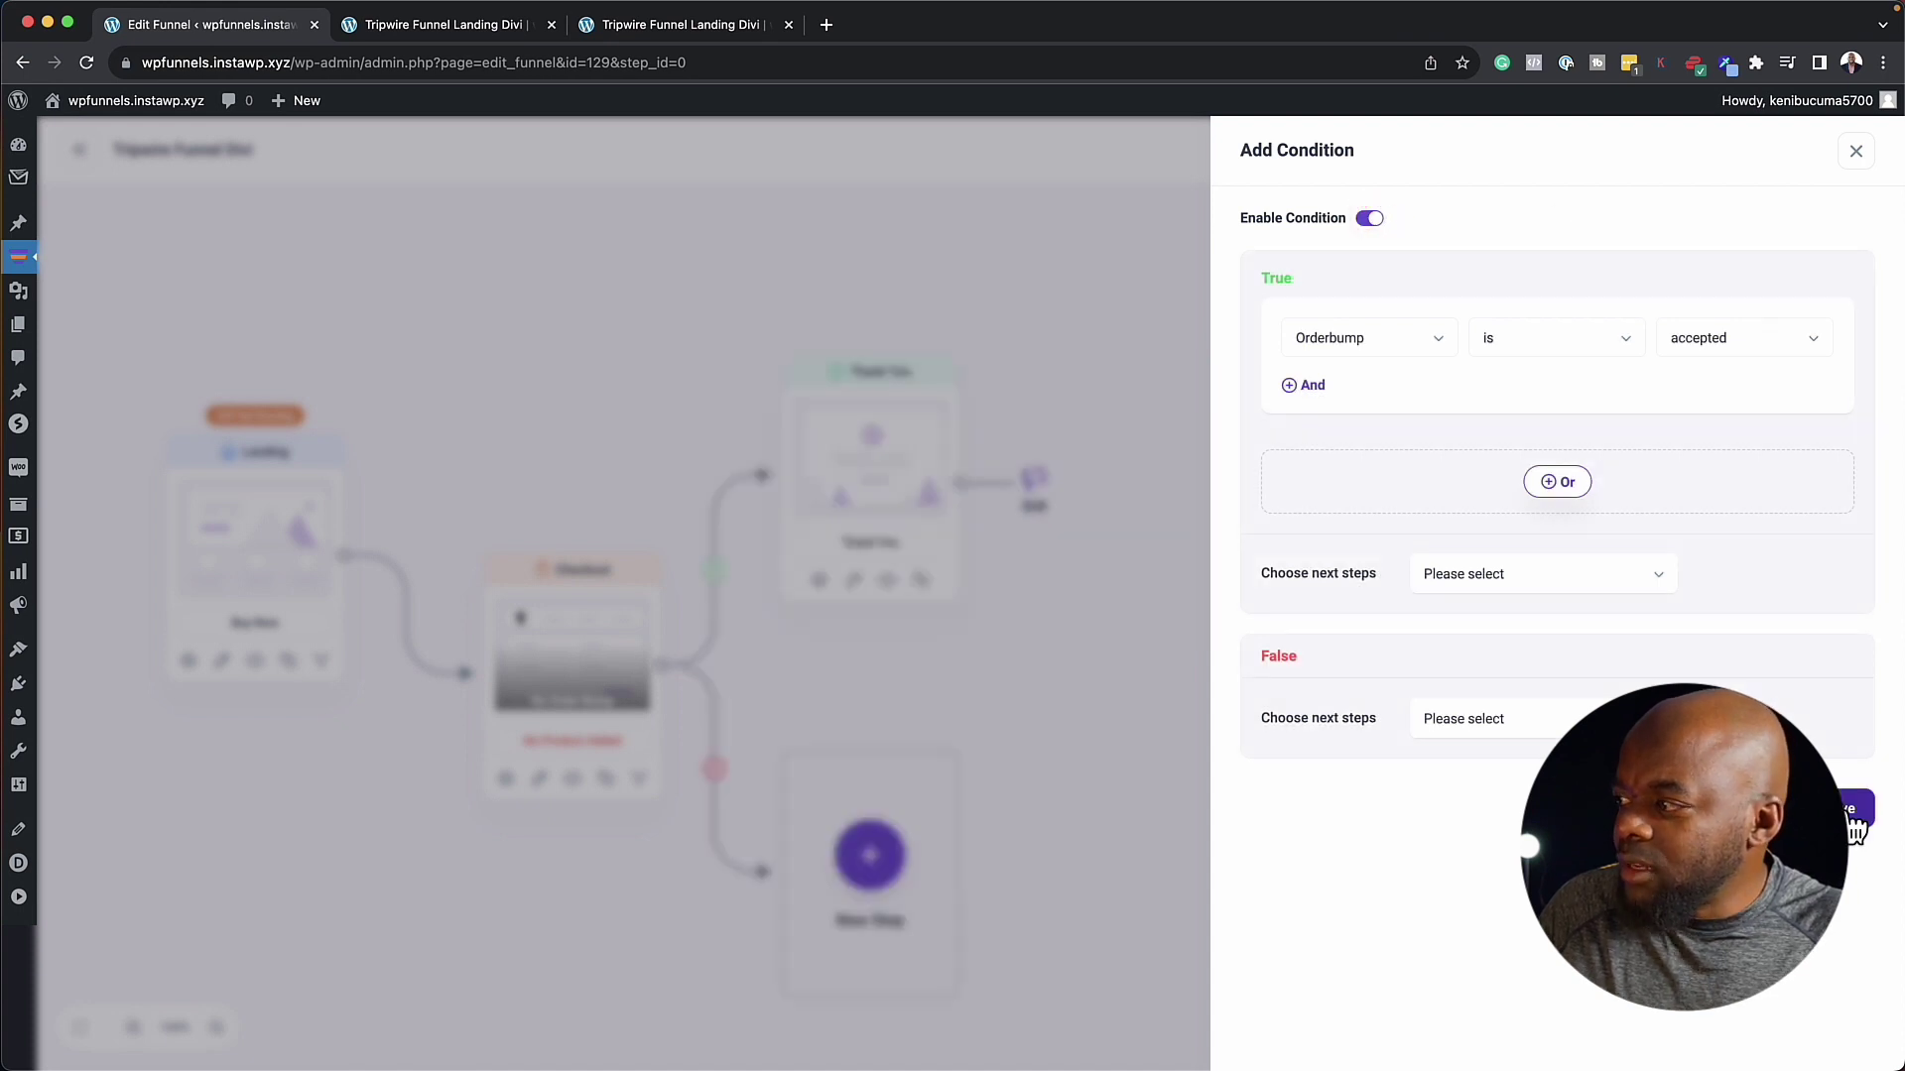
Step: Review condition fields, discard an extra AND row, and keep 'Orderbump is accepted' saved
{"action": "left_click", "coordinate": [1408, 339]}
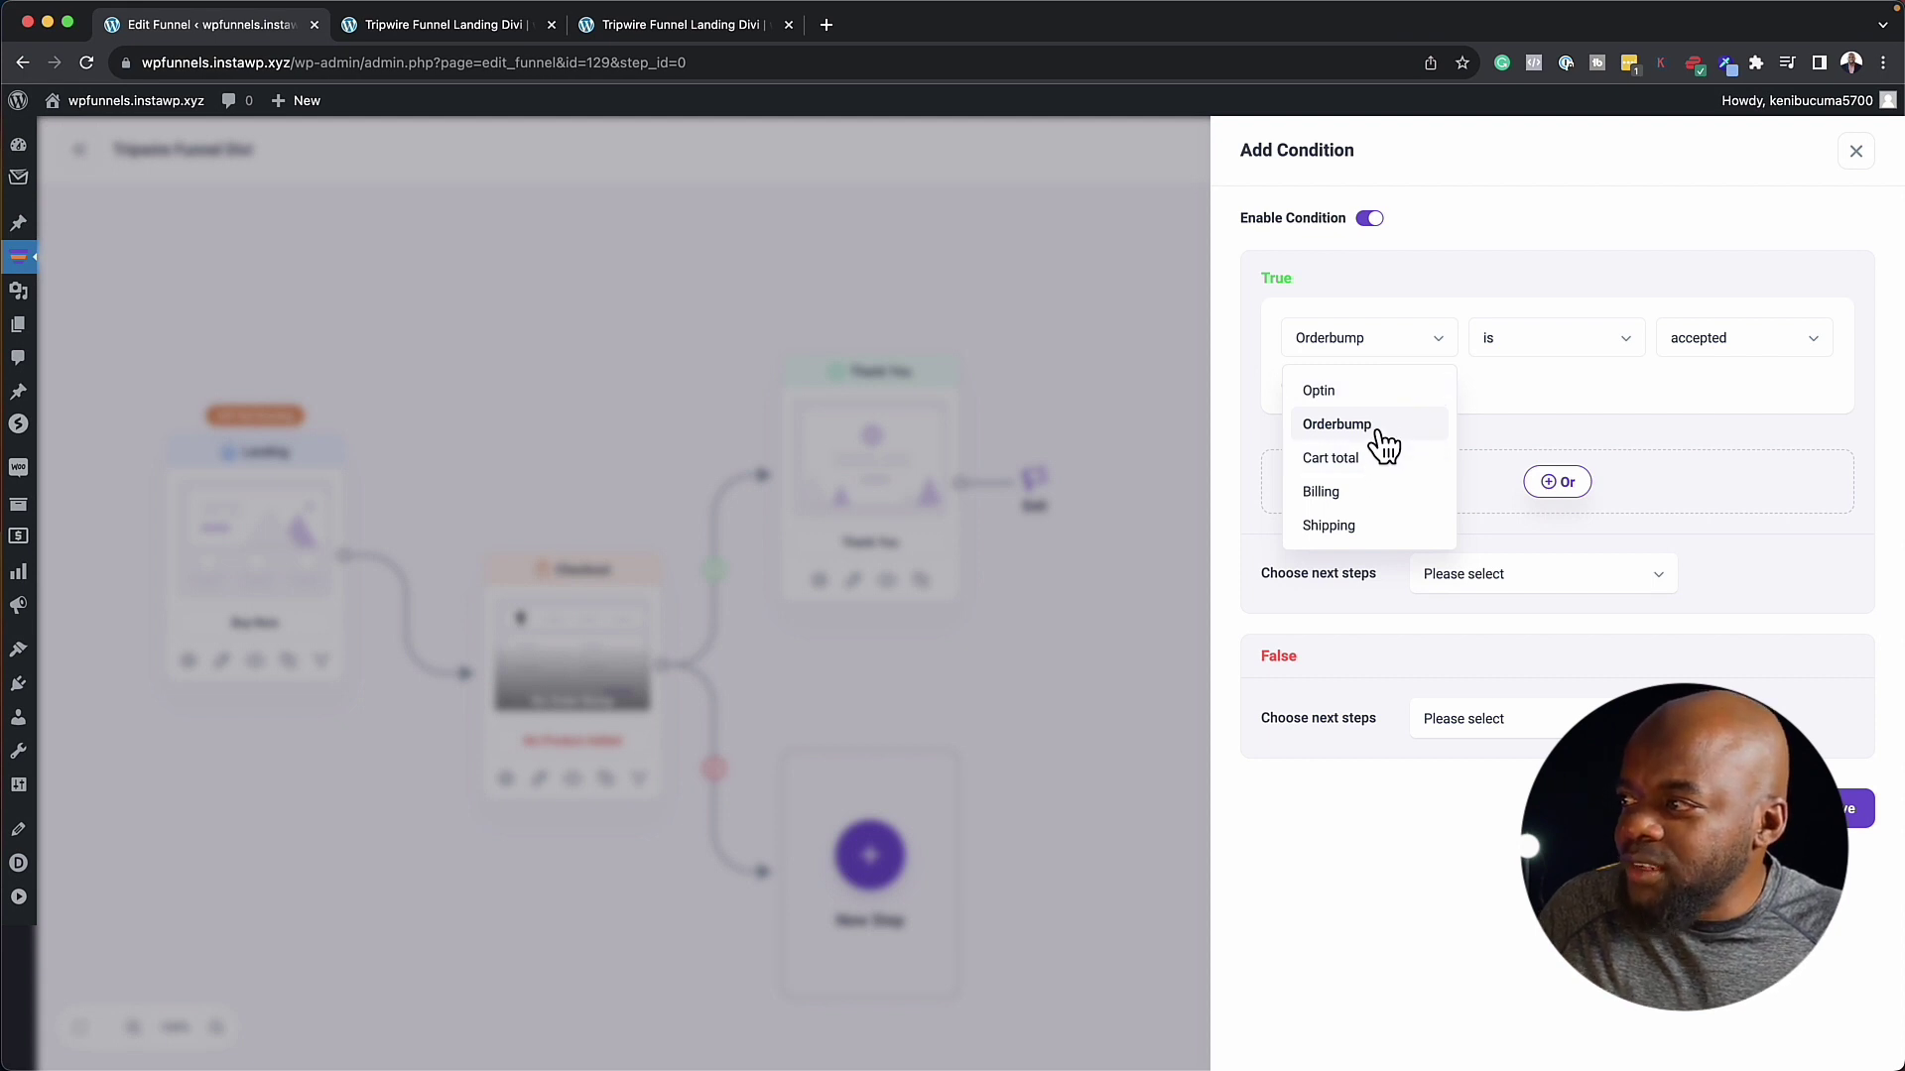
{"action": "left_click", "coordinate": [1497, 394]}
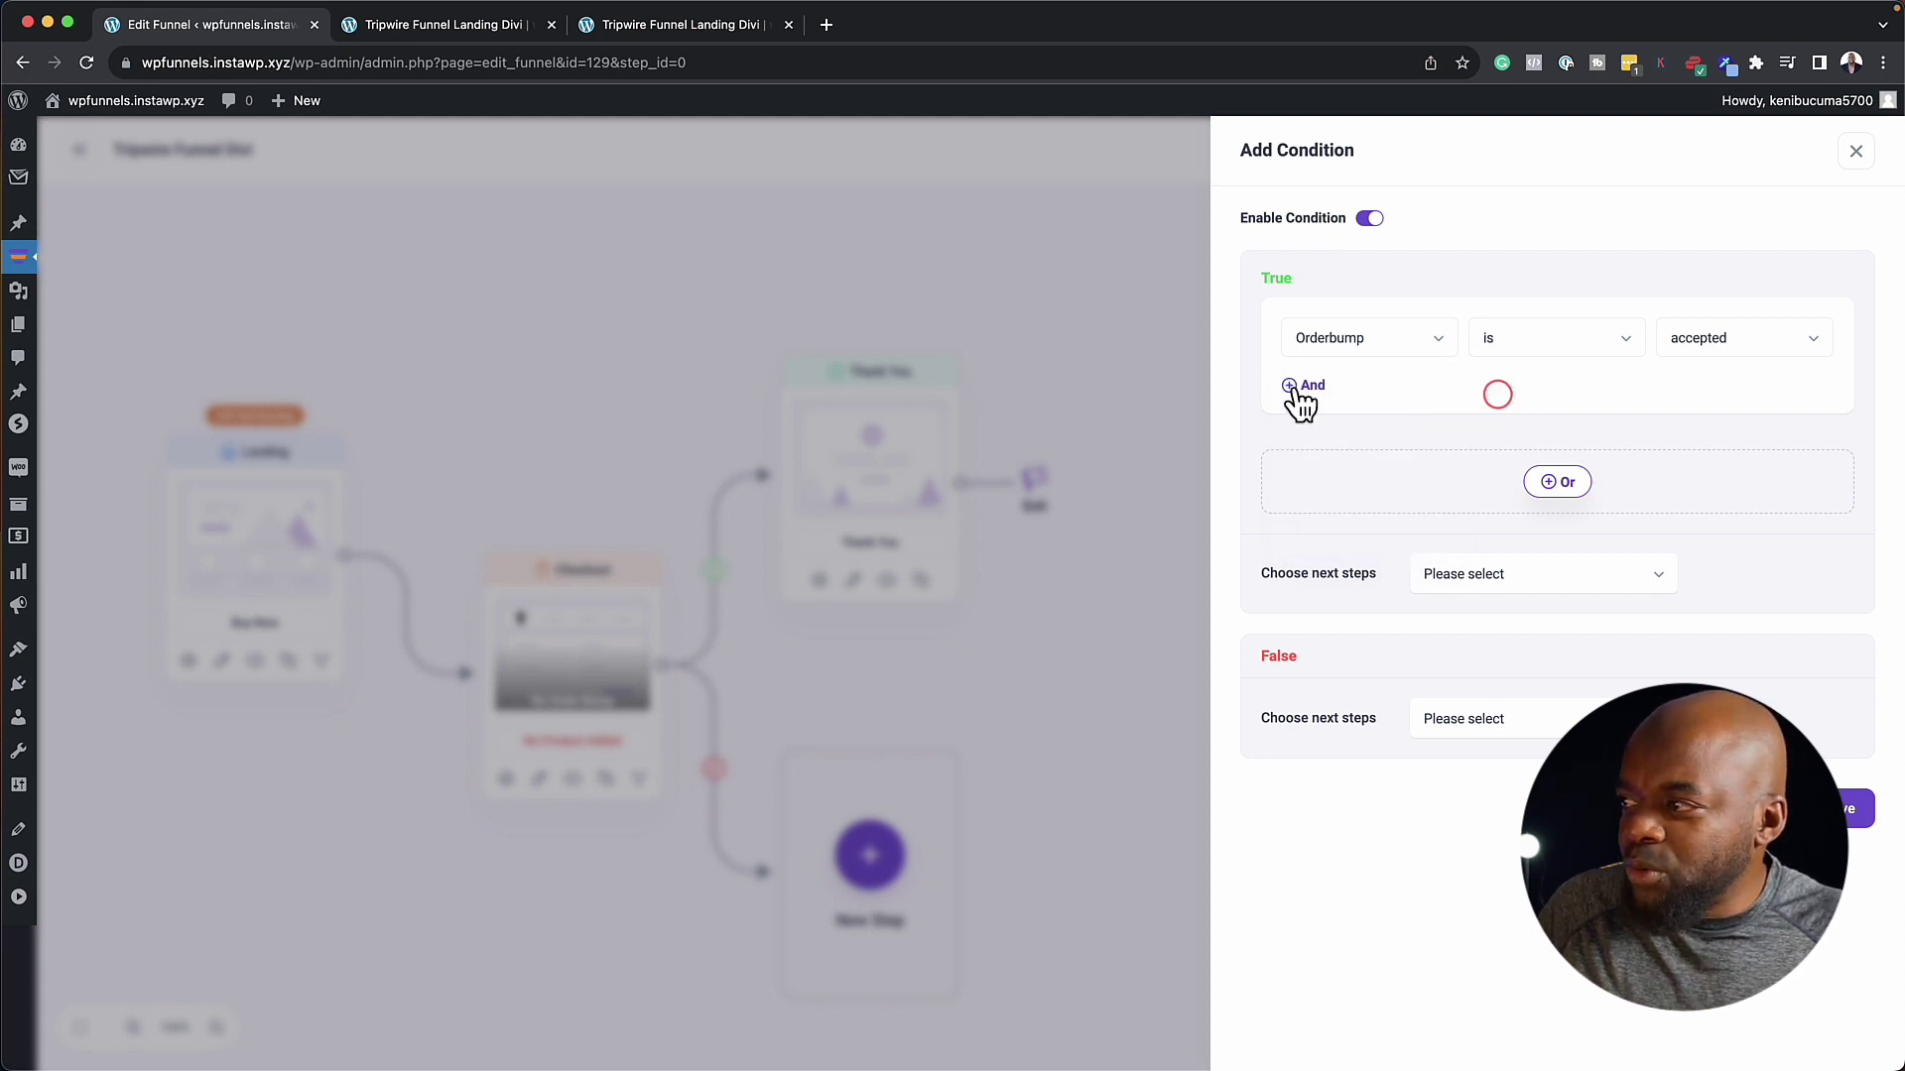
{"action": "left_click", "coordinate": [1293, 389]}
{"action": "left_click", "coordinate": [1399, 399]}
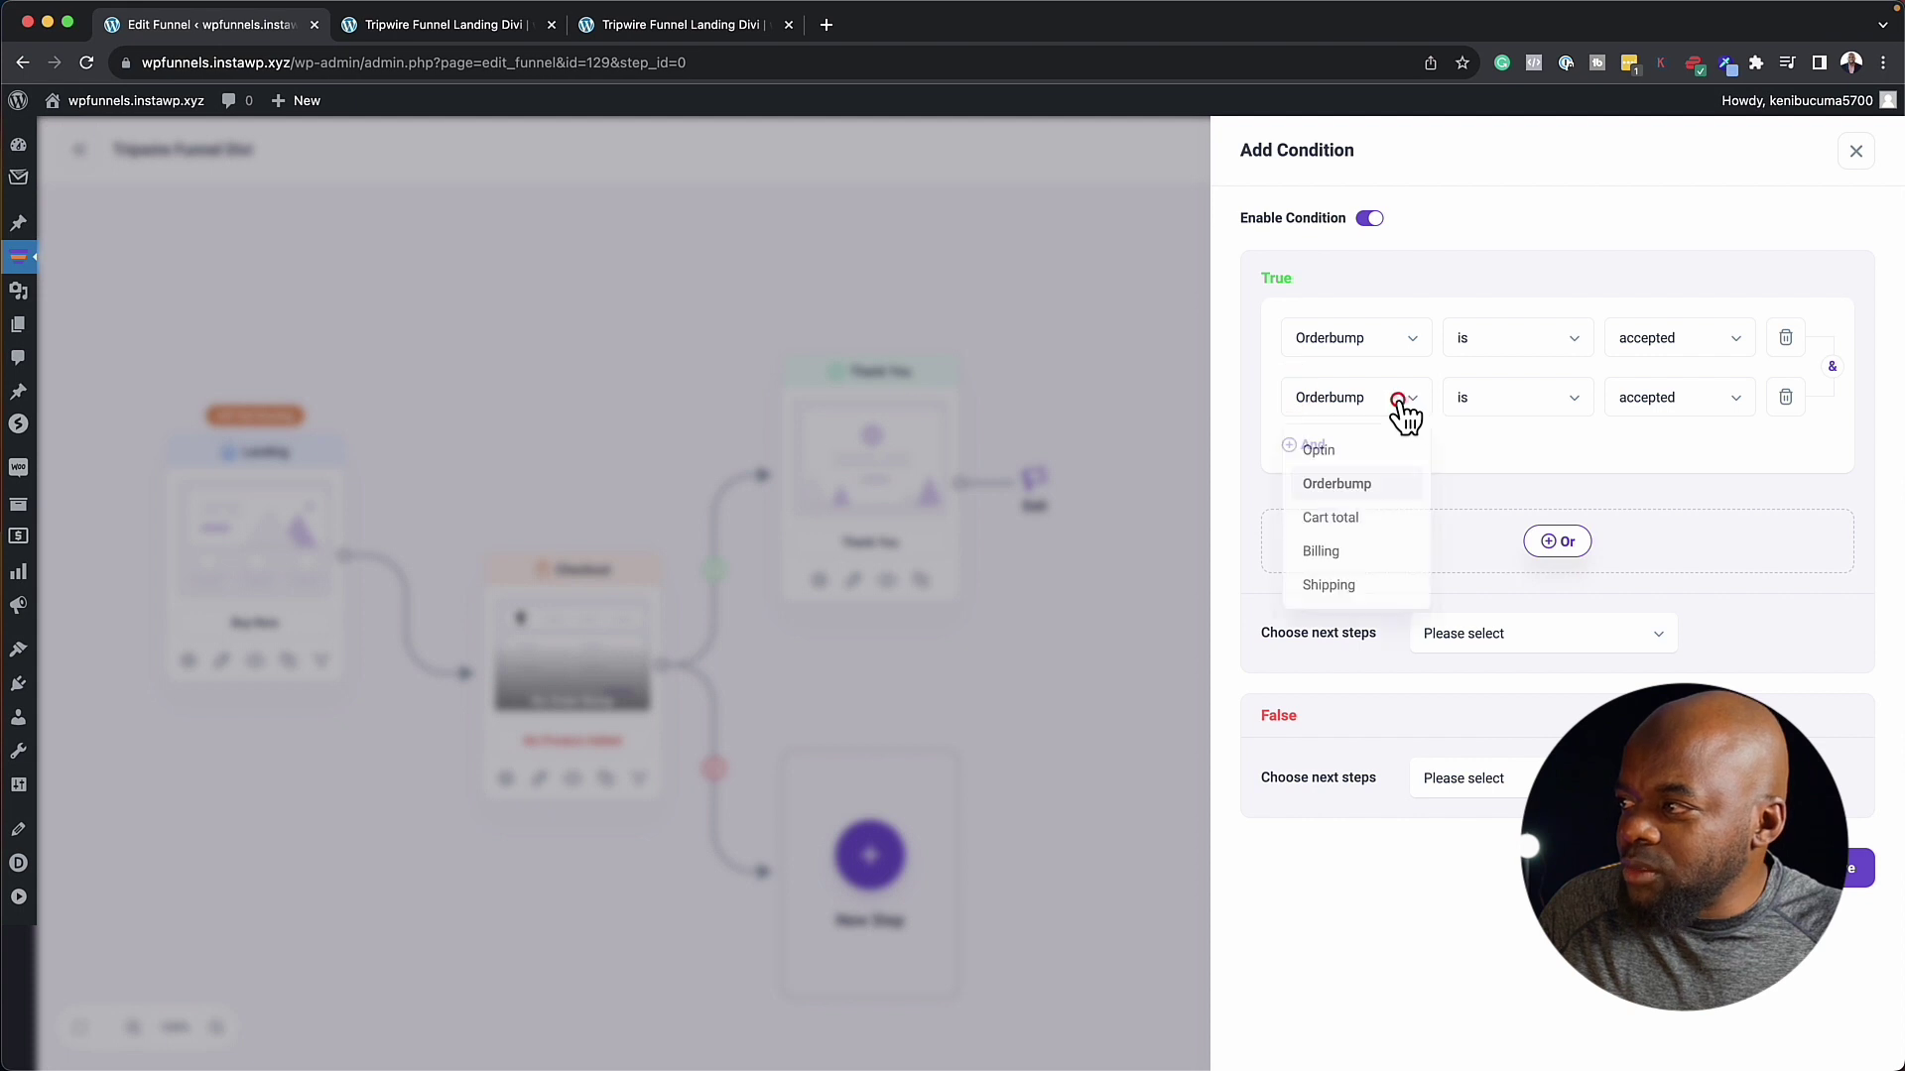
{"action": "left_click", "coordinate": [1588, 464]}
{"action": "left_click", "coordinate": [1786, 398]}
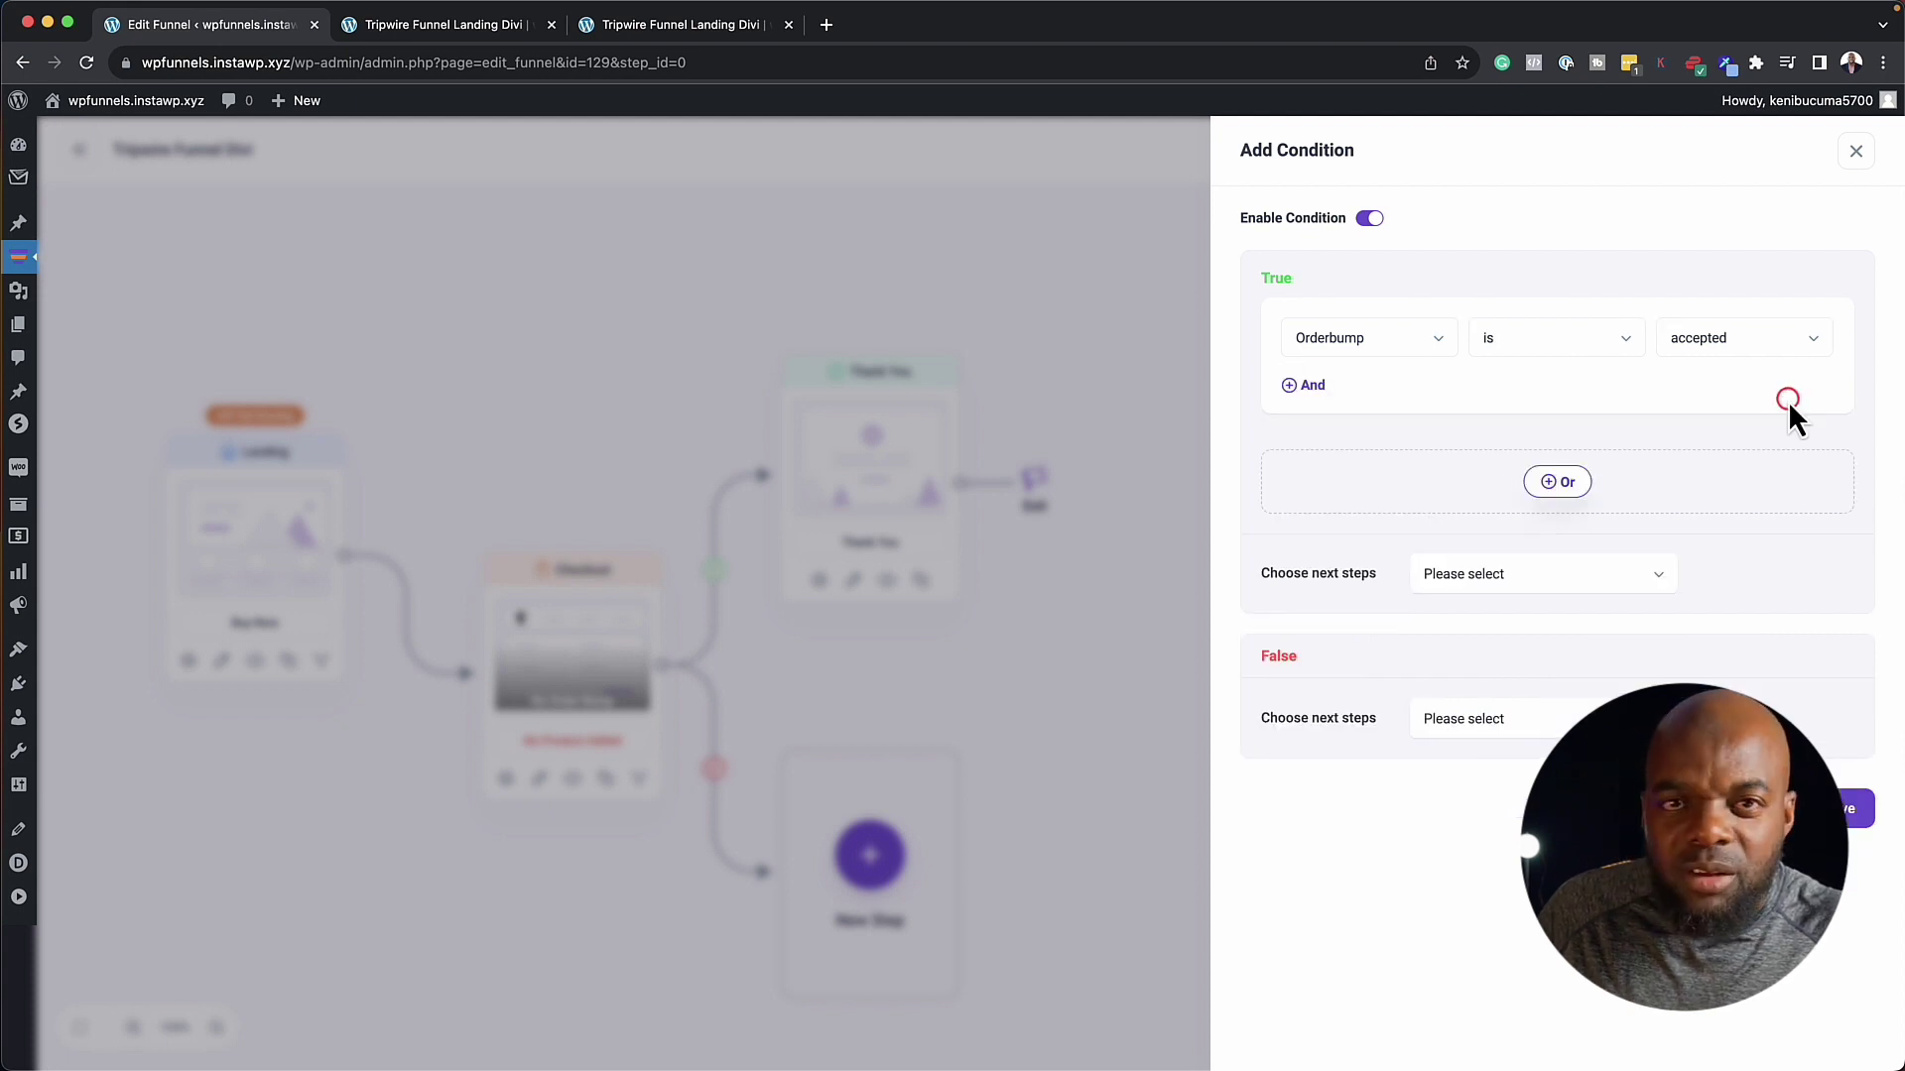
{"action": "left_click", "coordinate": [1847, 838]}
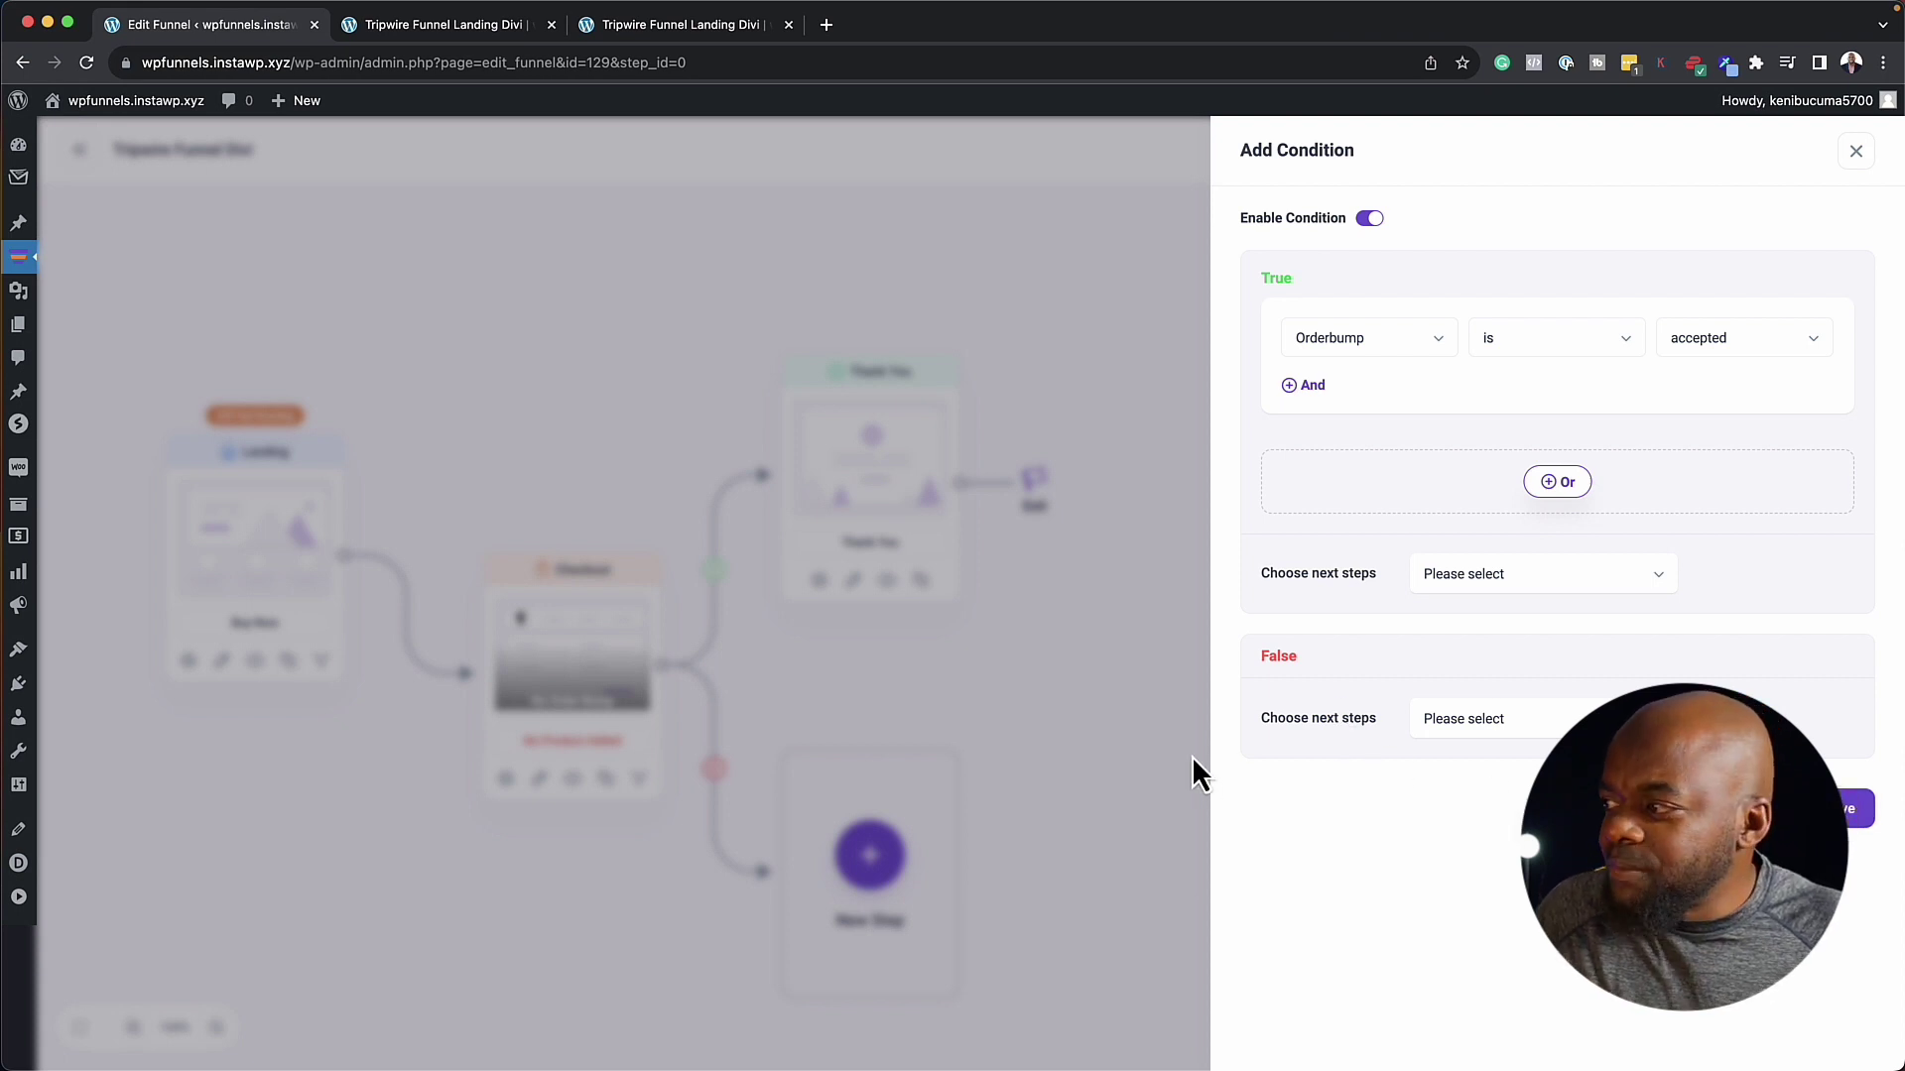
{"action": "left_click", "coordinate": [1856, 151]}
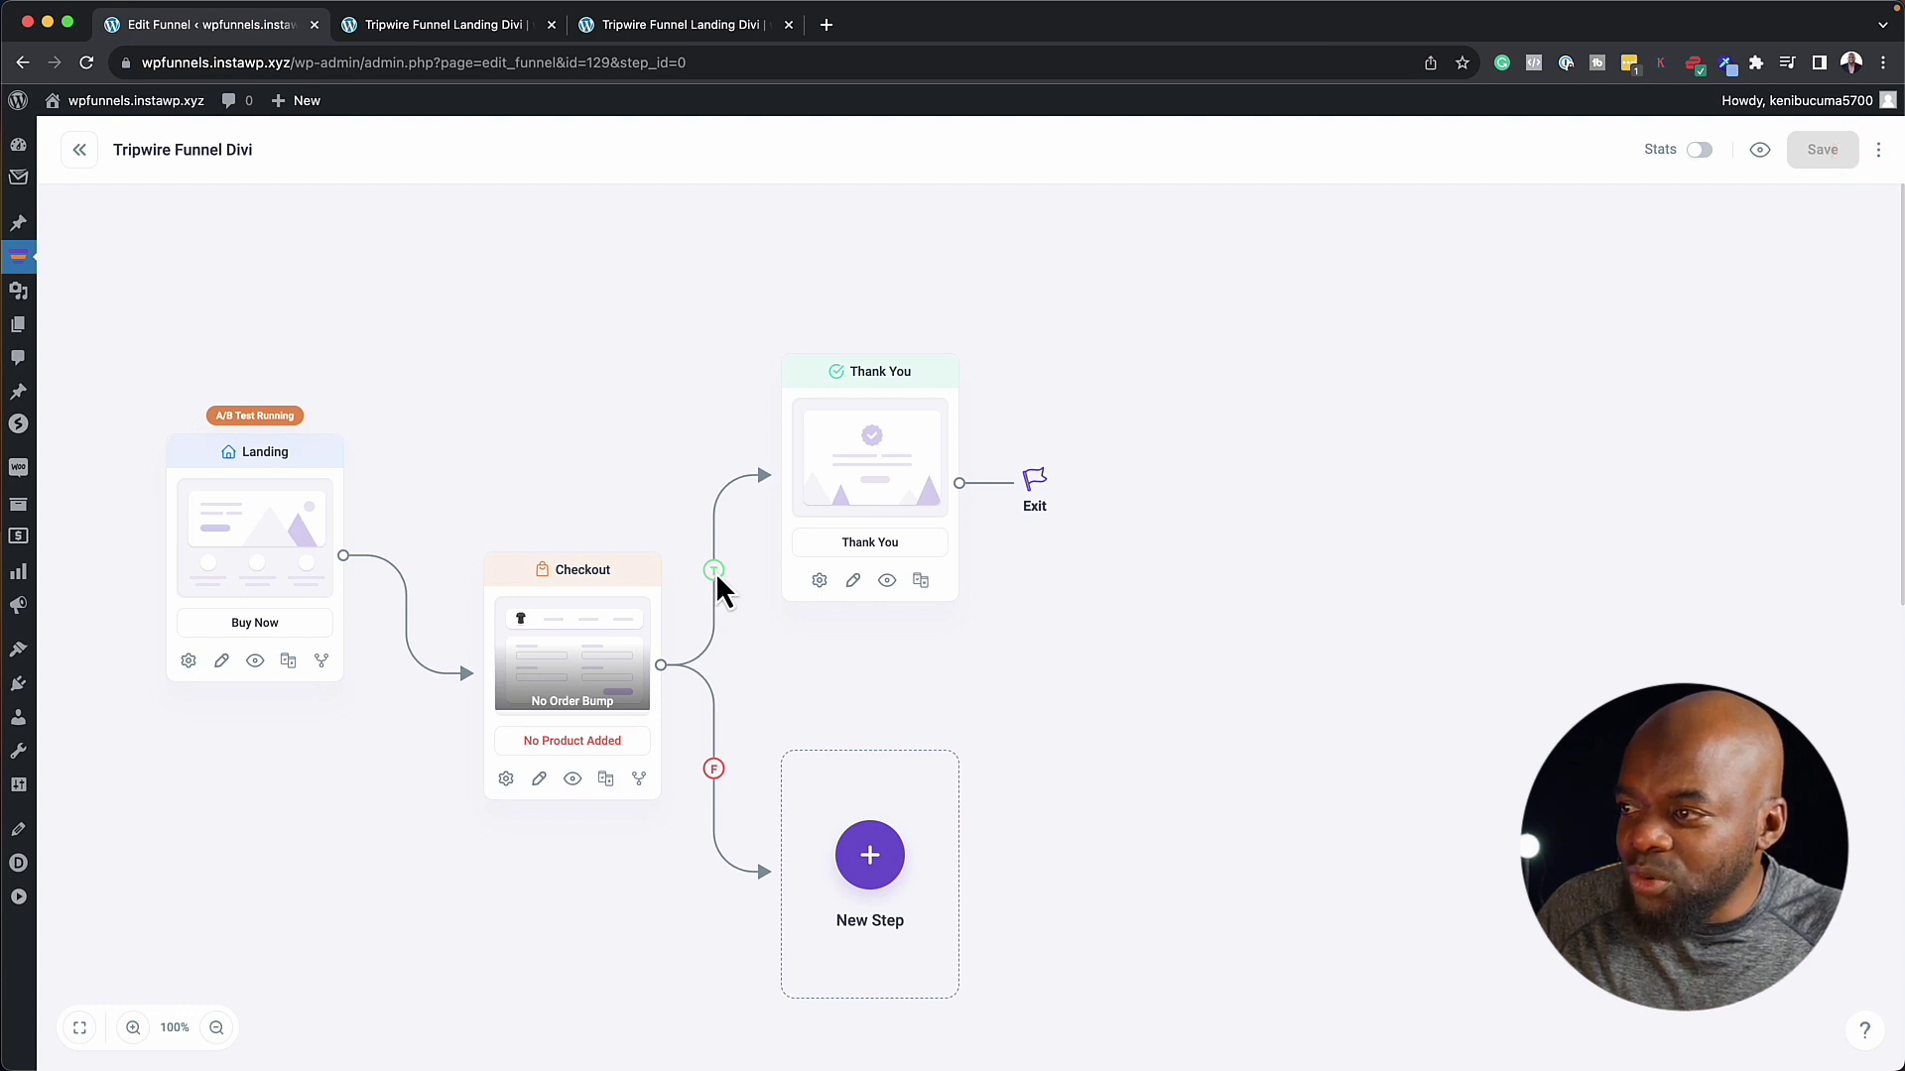
Step: Reposition Thank You and import the Tripwire upsell template on Checkout's false branch
{"action": "mouse_move", "coordinate": [883, 474]}
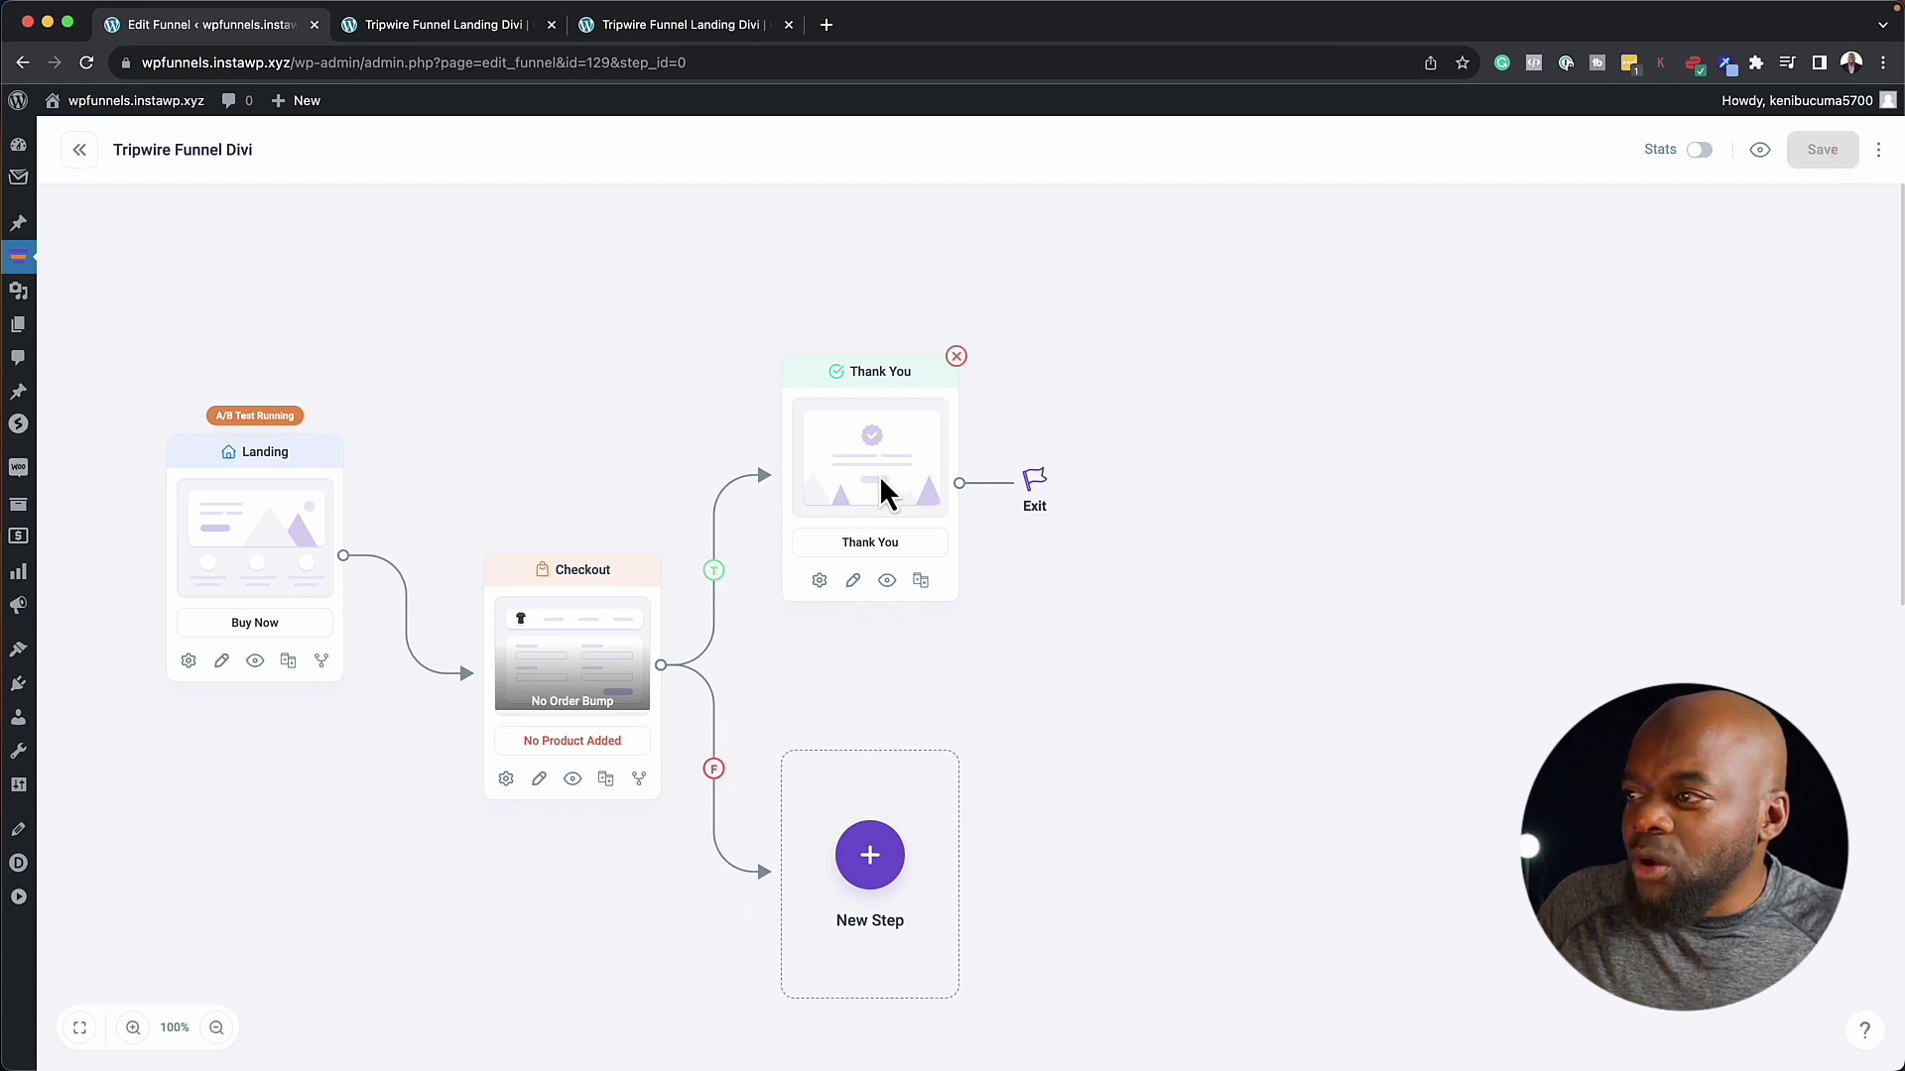
{"action": "left_click_drag", "start_coordinate": [879, 474], "coordinate": [1176, 387]}
{"action": "left_click_drag", "start_coordinate": [872, 867], "coordinate": [1139, 926]}
{"action": "left_click", "coordinate": [1138, 926]}
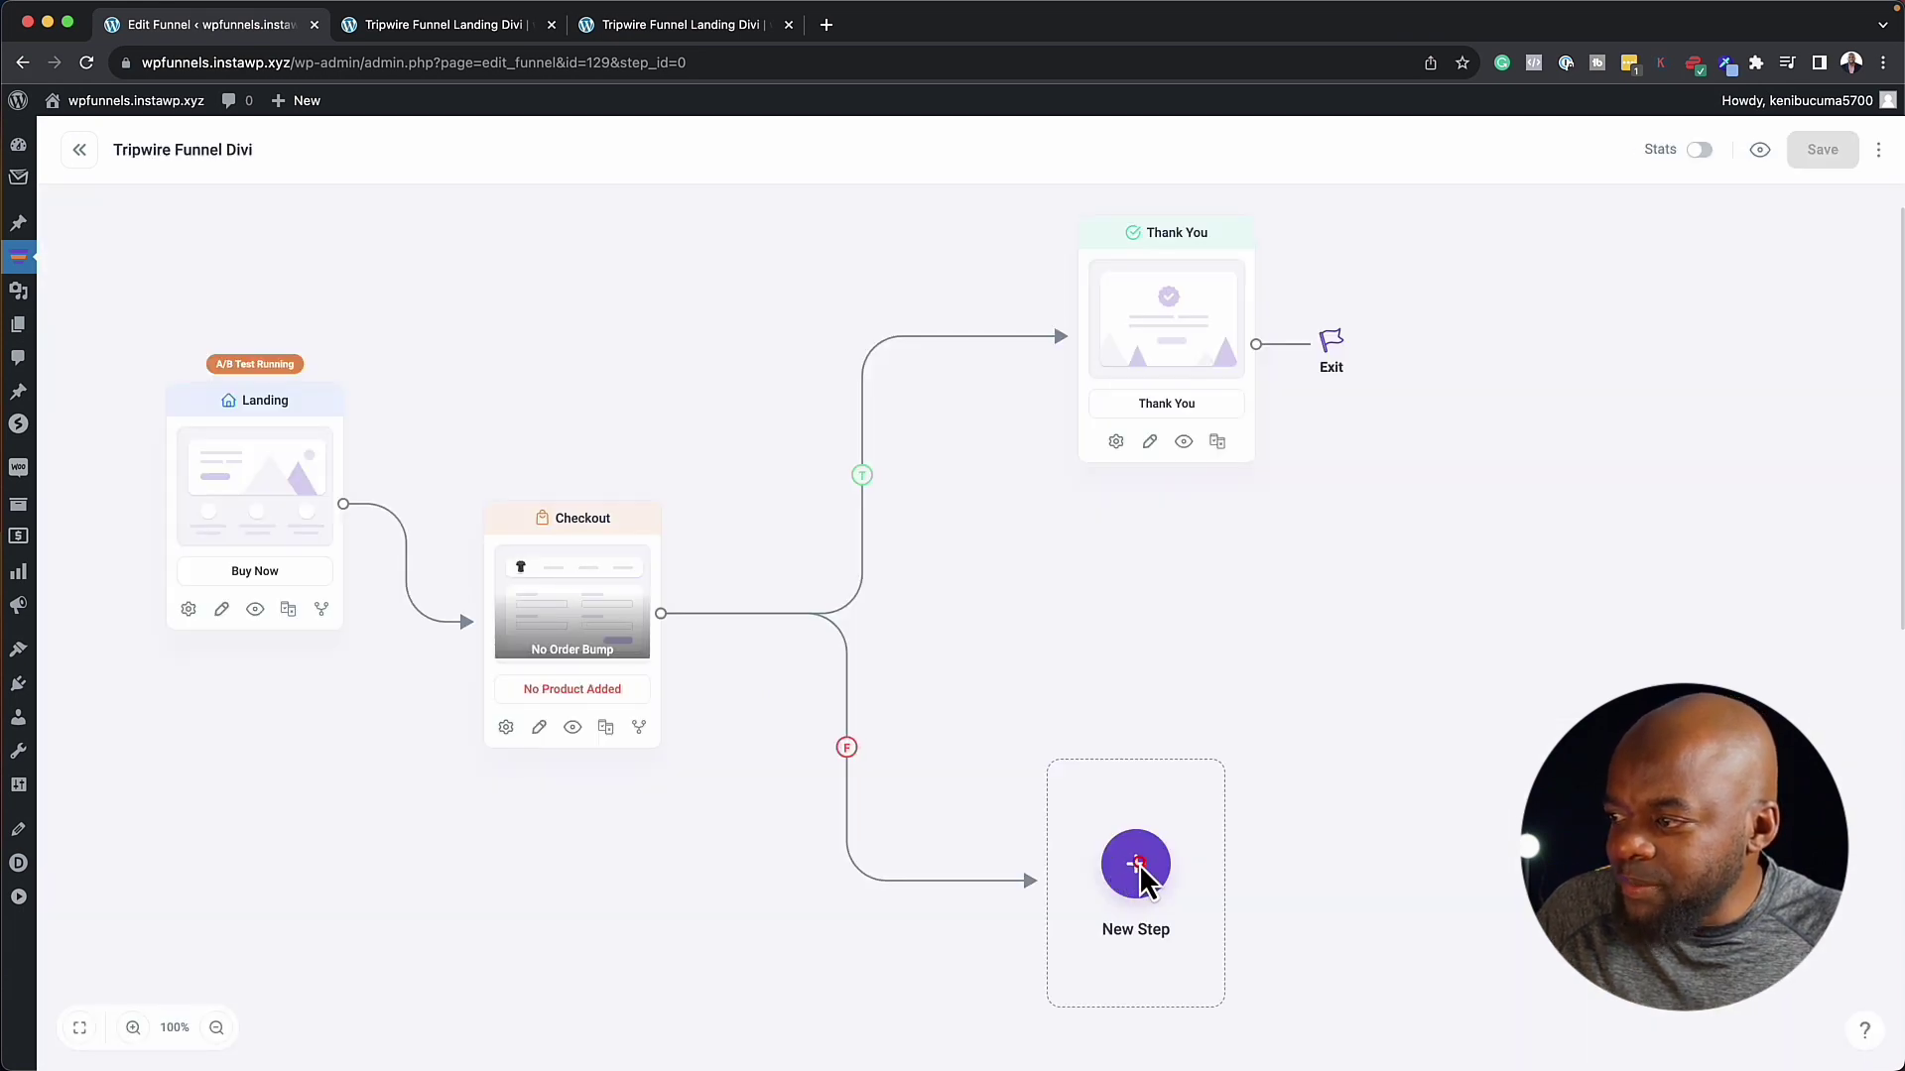
{"action": "left_click", "coordinate": [1139, 865]}
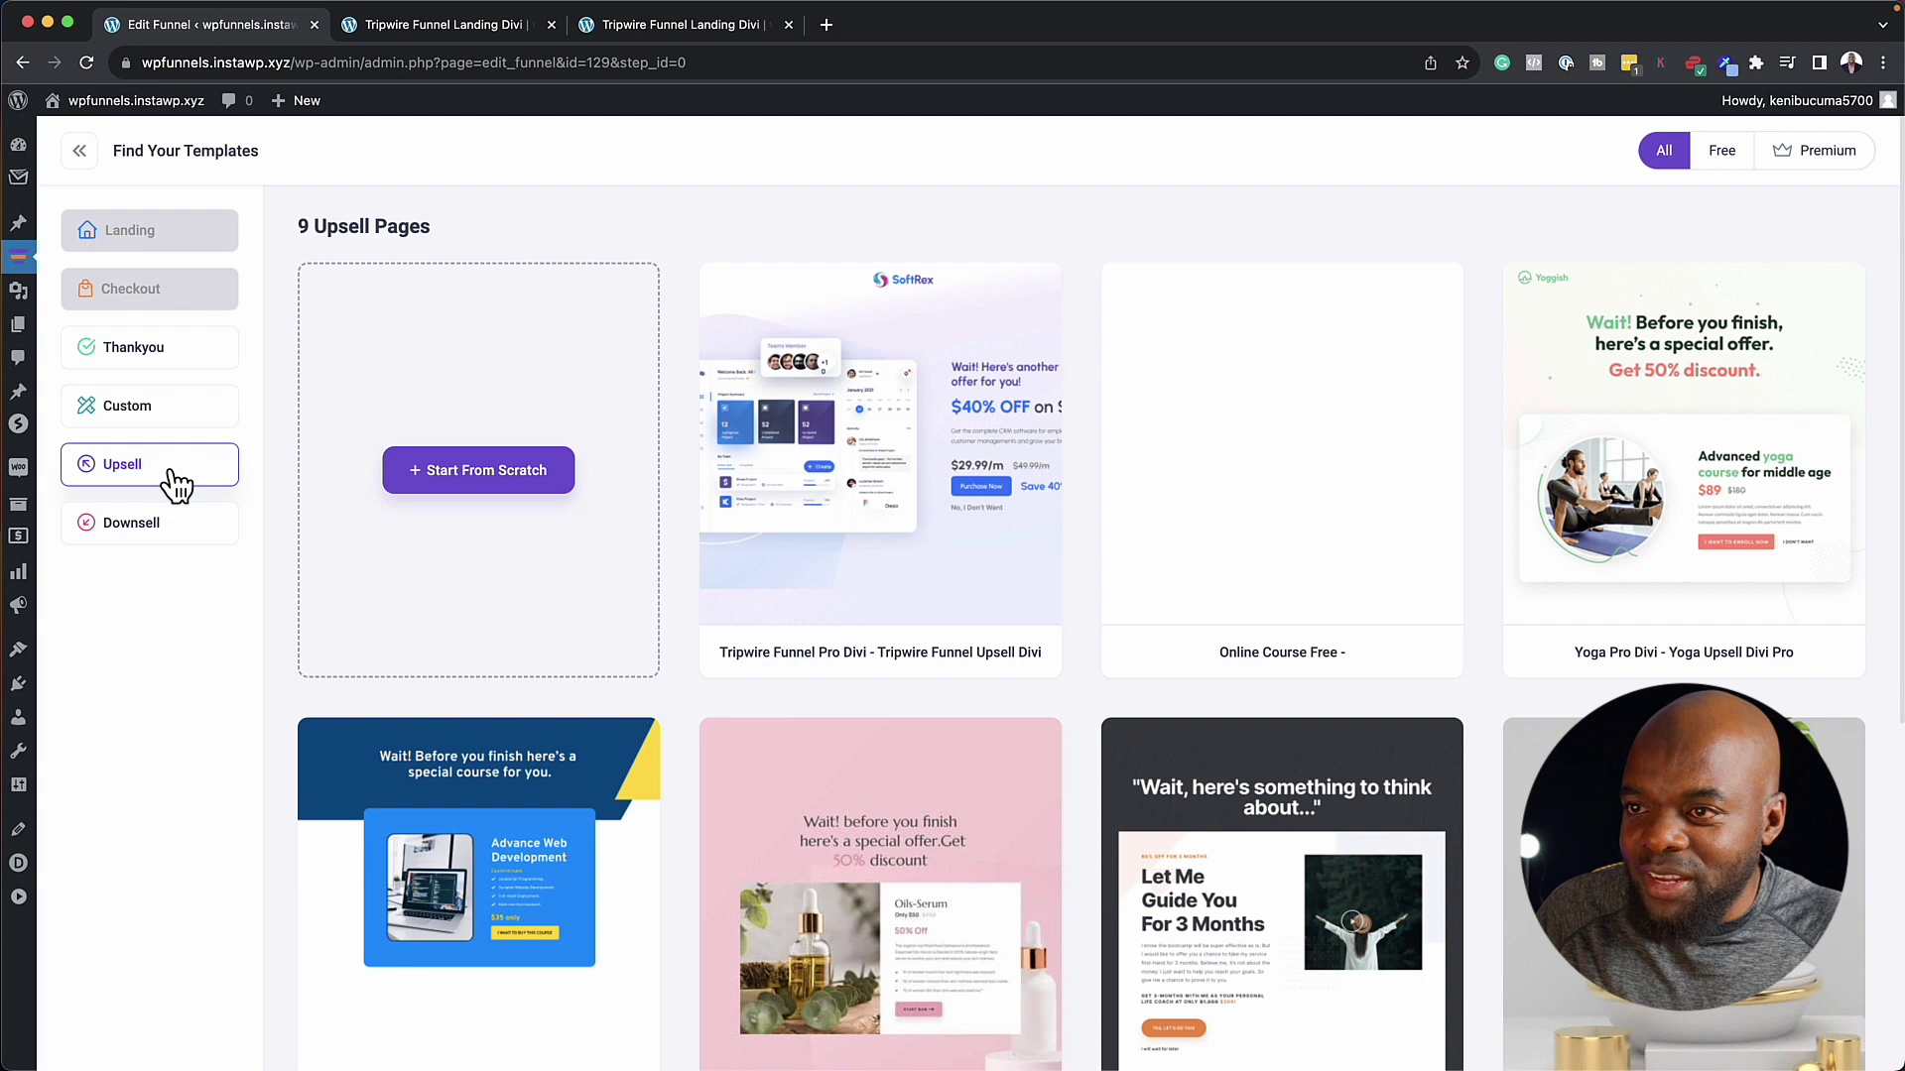
{"action": "left_click", "coordinate": [848, 459]}
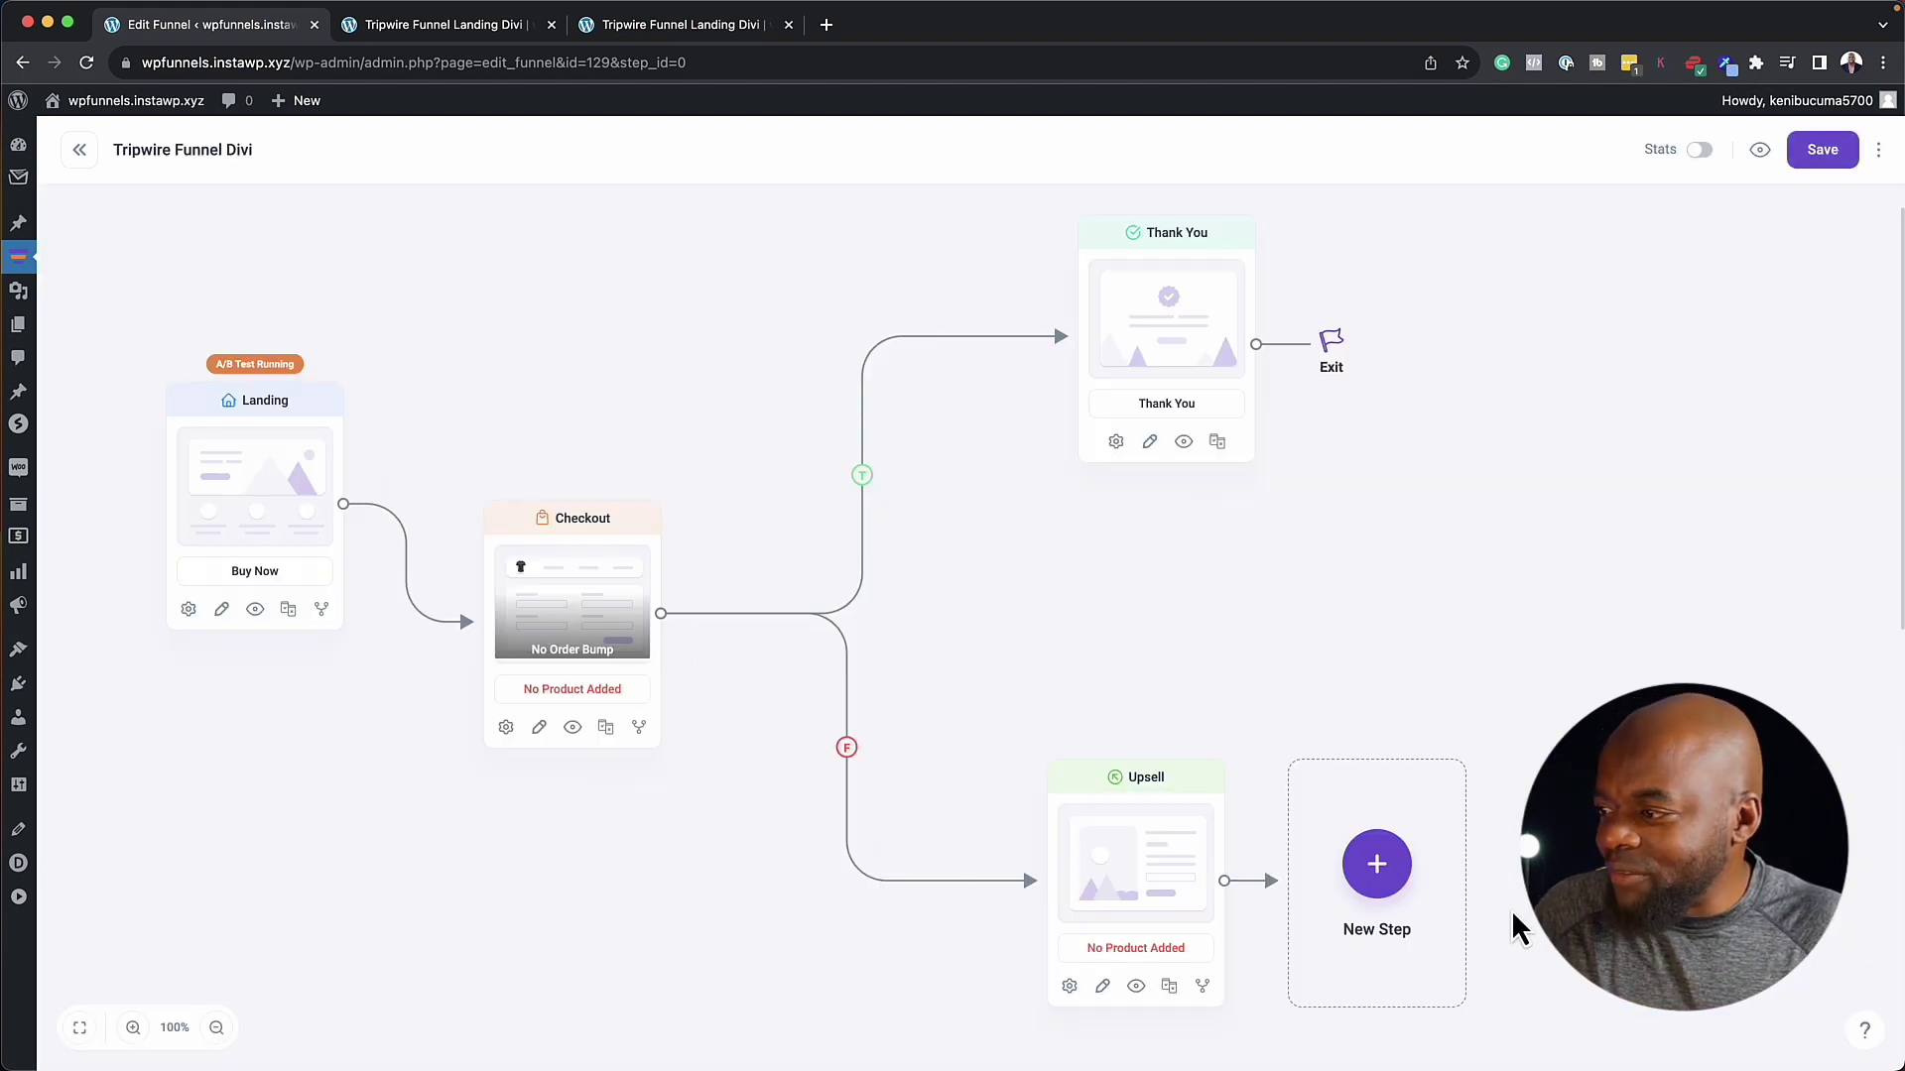
Step: Add a thank-you template step after the upsell
{"action": "left_click_drag", "start_coordinate": [1357, 939], "coordinate": [1531, 961]}
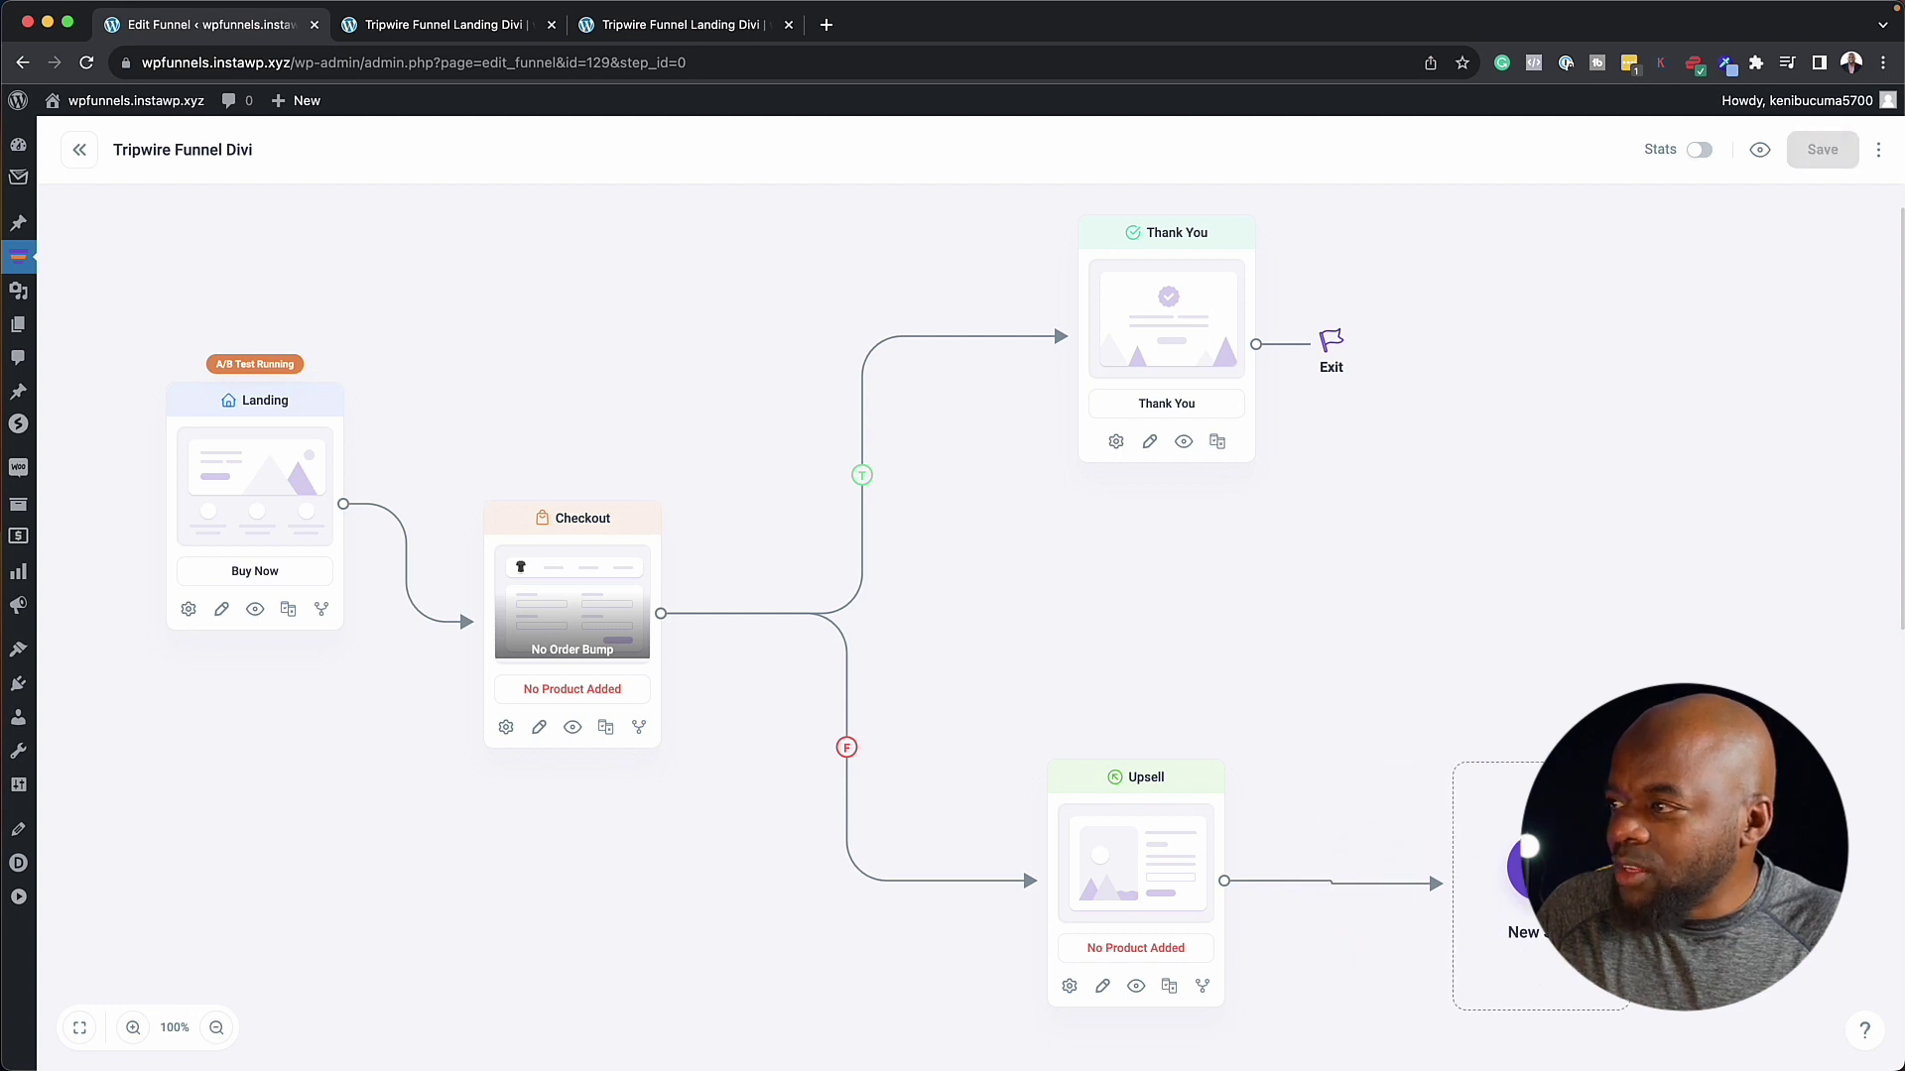
{"action": "left_click", "coordinate": [1512, 866]}
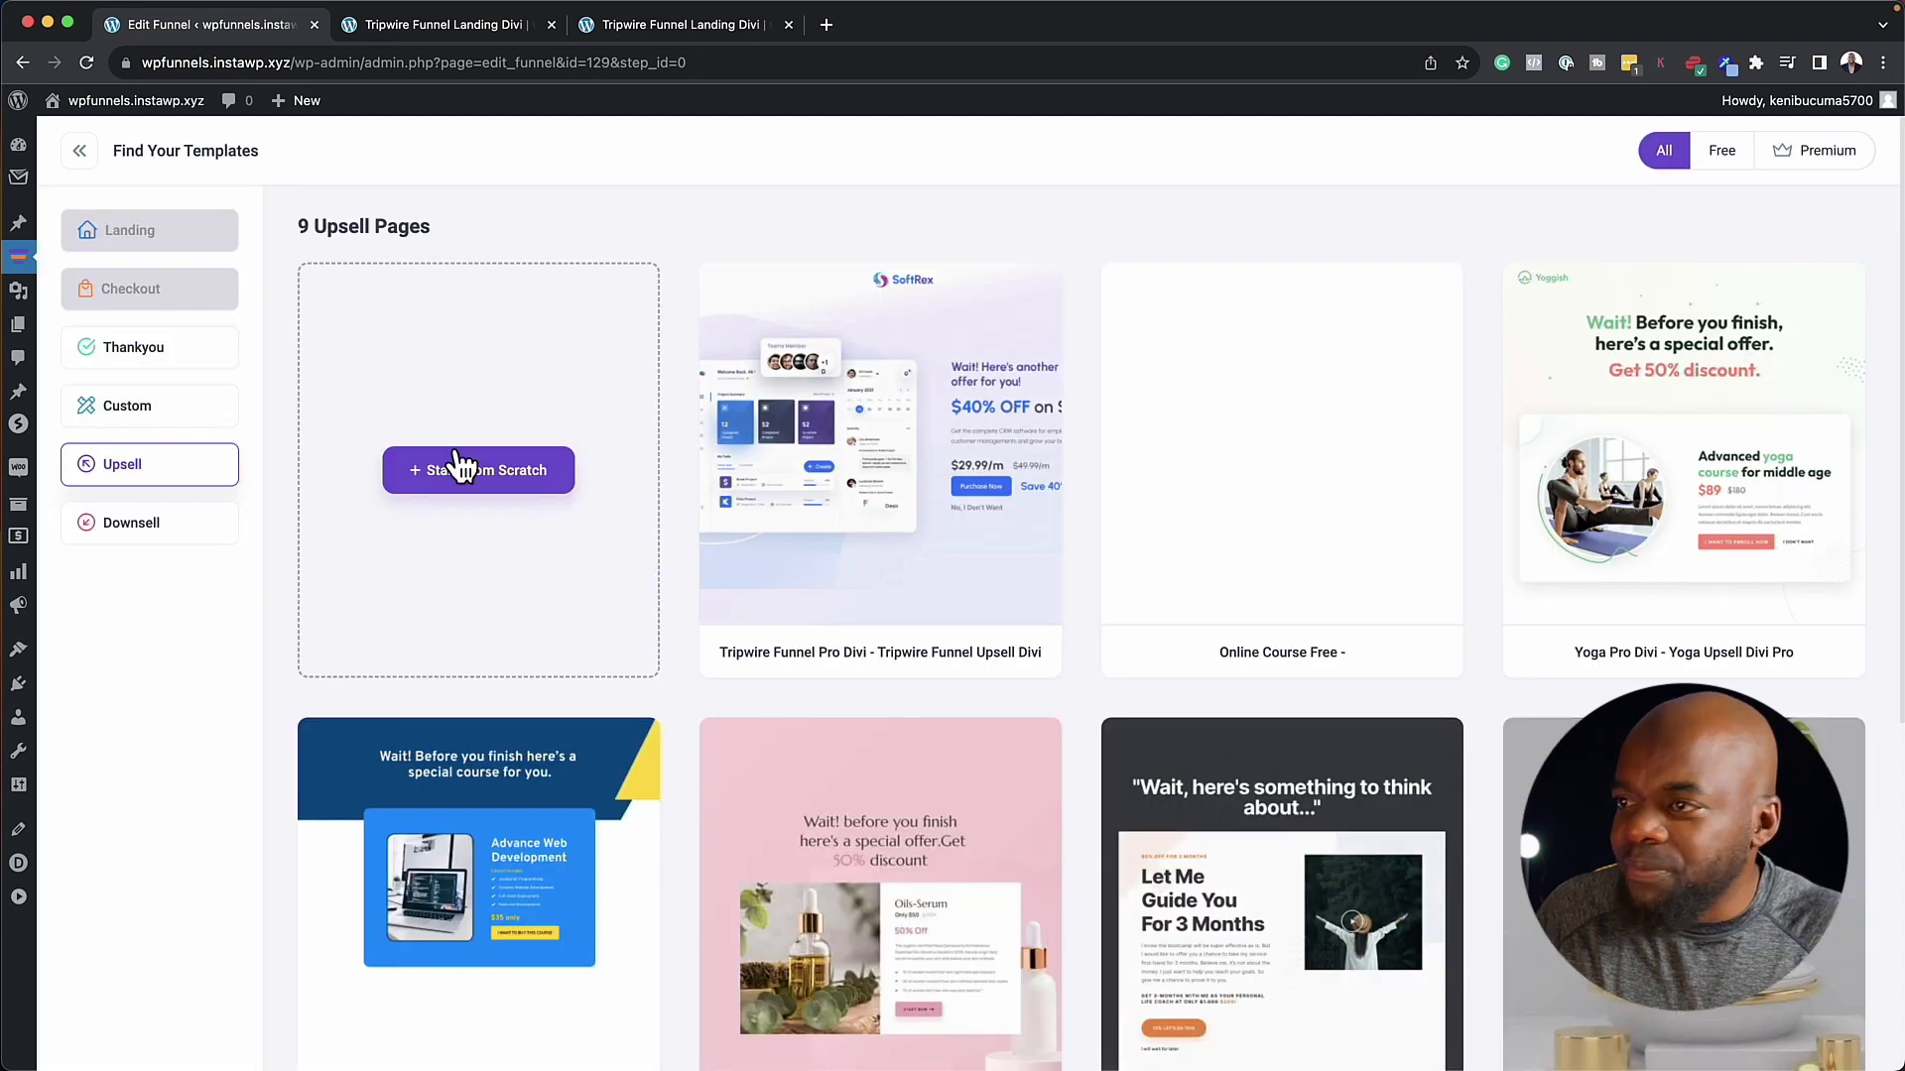
{"action": "left_click", "coordinate": [157, 352]}
{"action": "left_click", "coordinate": [823, 450]}
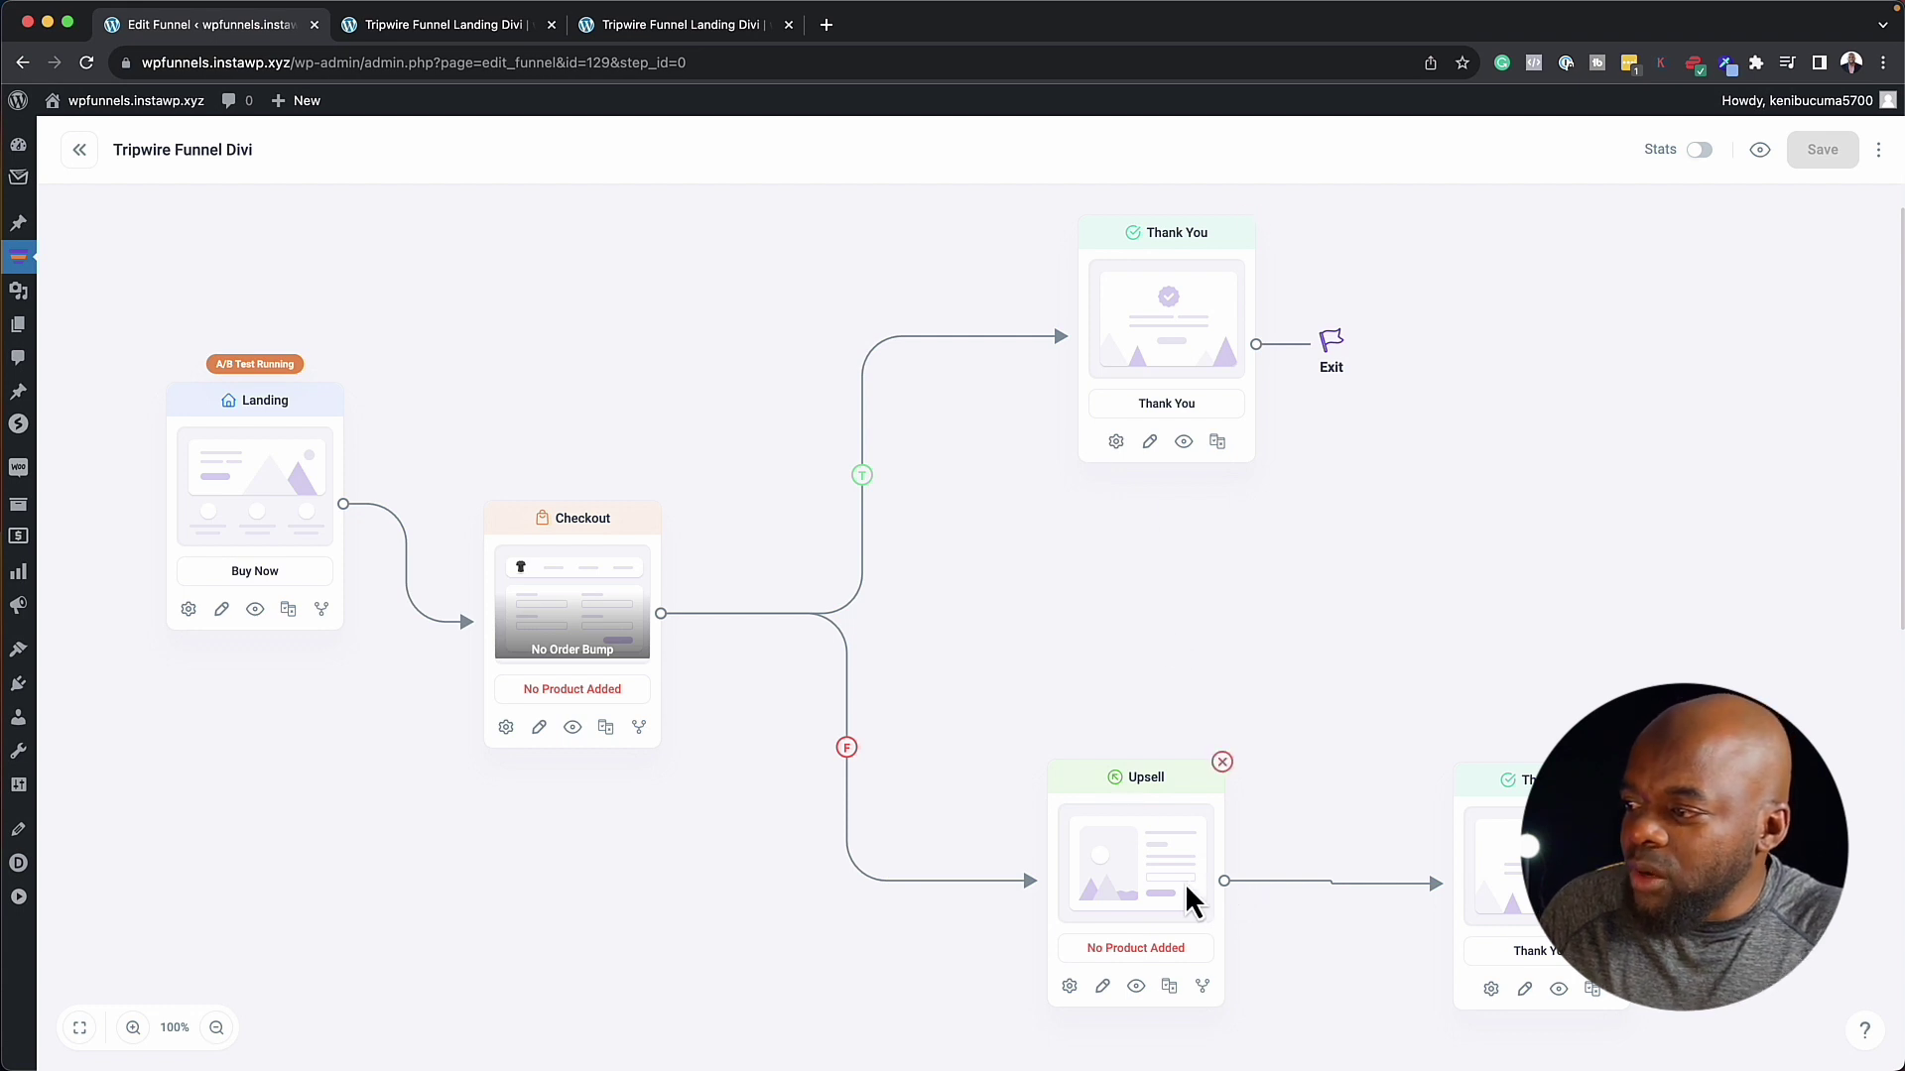
Step: Reposition the Upsell step and enable its 'Upsell is accepted' branching condition
{"action": "left_click_drag", "start_coordinate": [1142, 792], "coordinate": [1170, 759]}
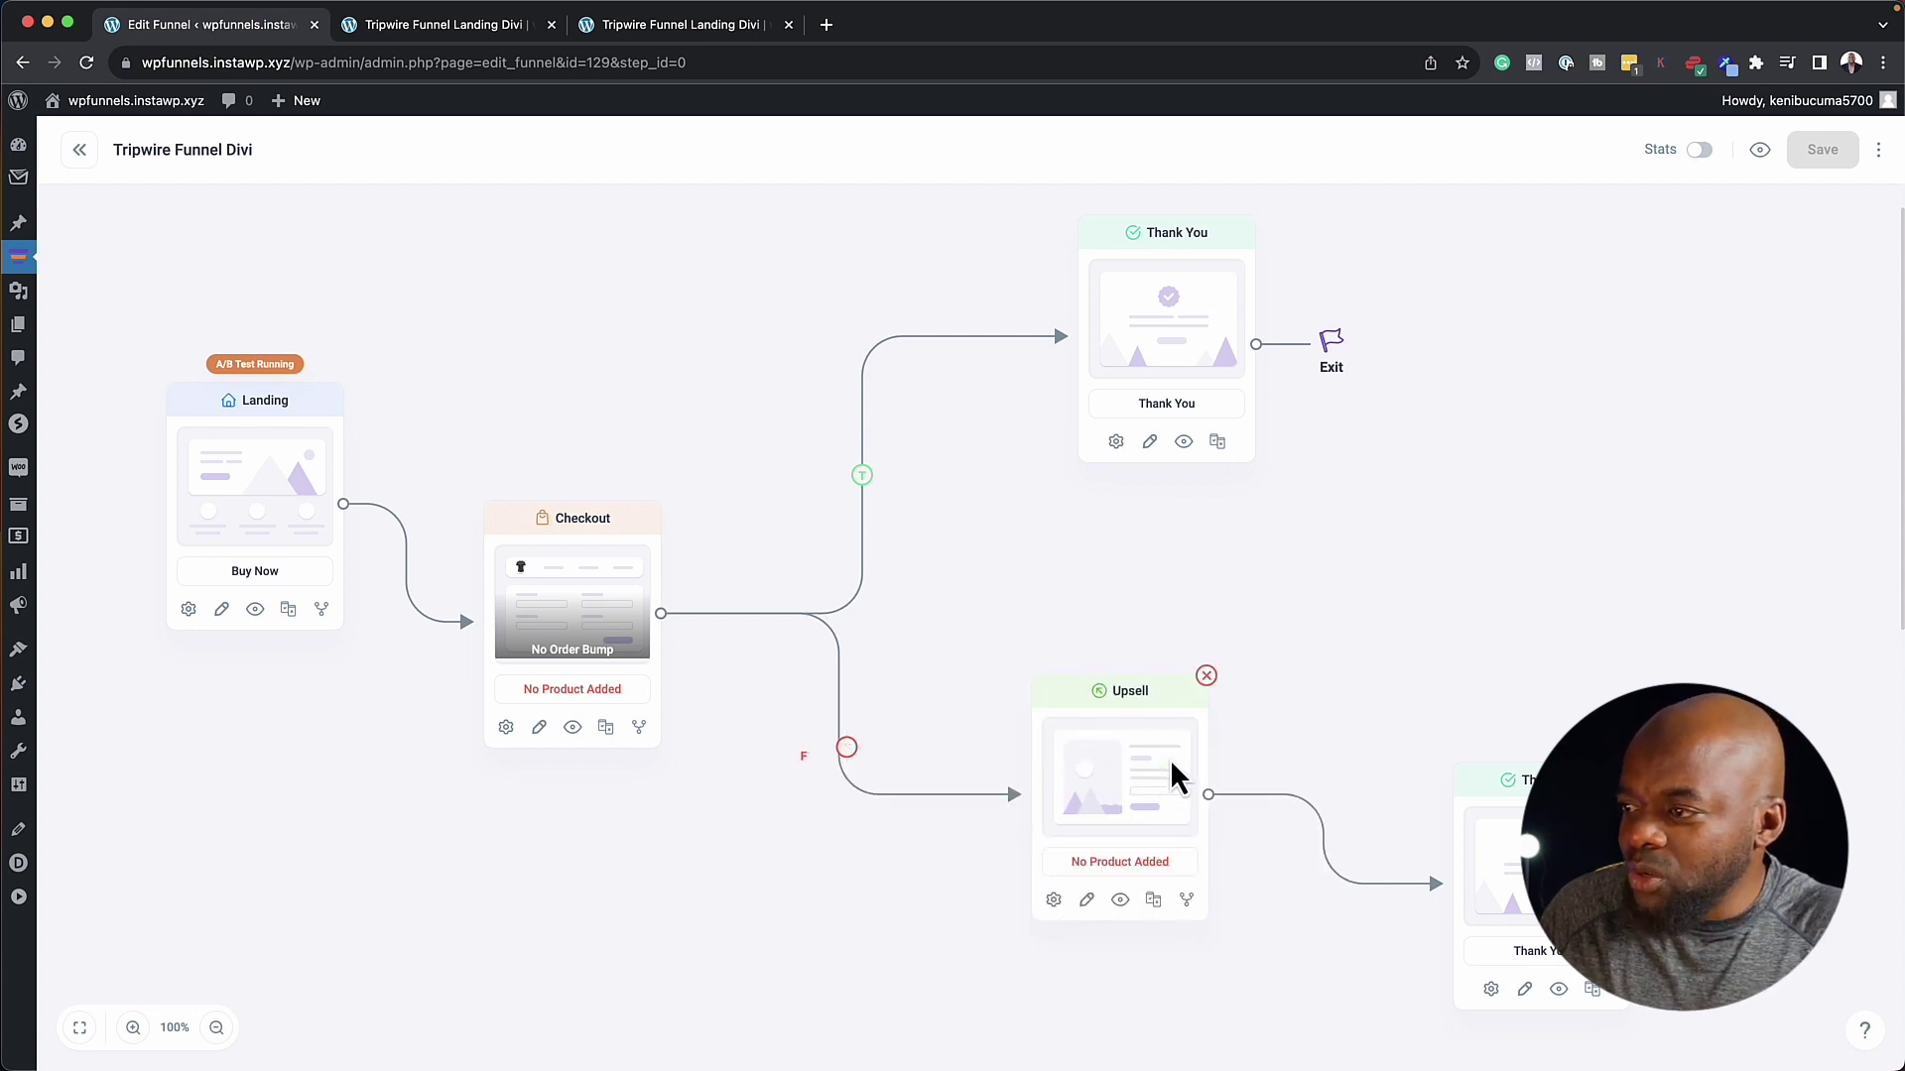
{"action": "left_click_drag", "start_coordinate": [1207, 867], "coordinate": [1235, 837]}
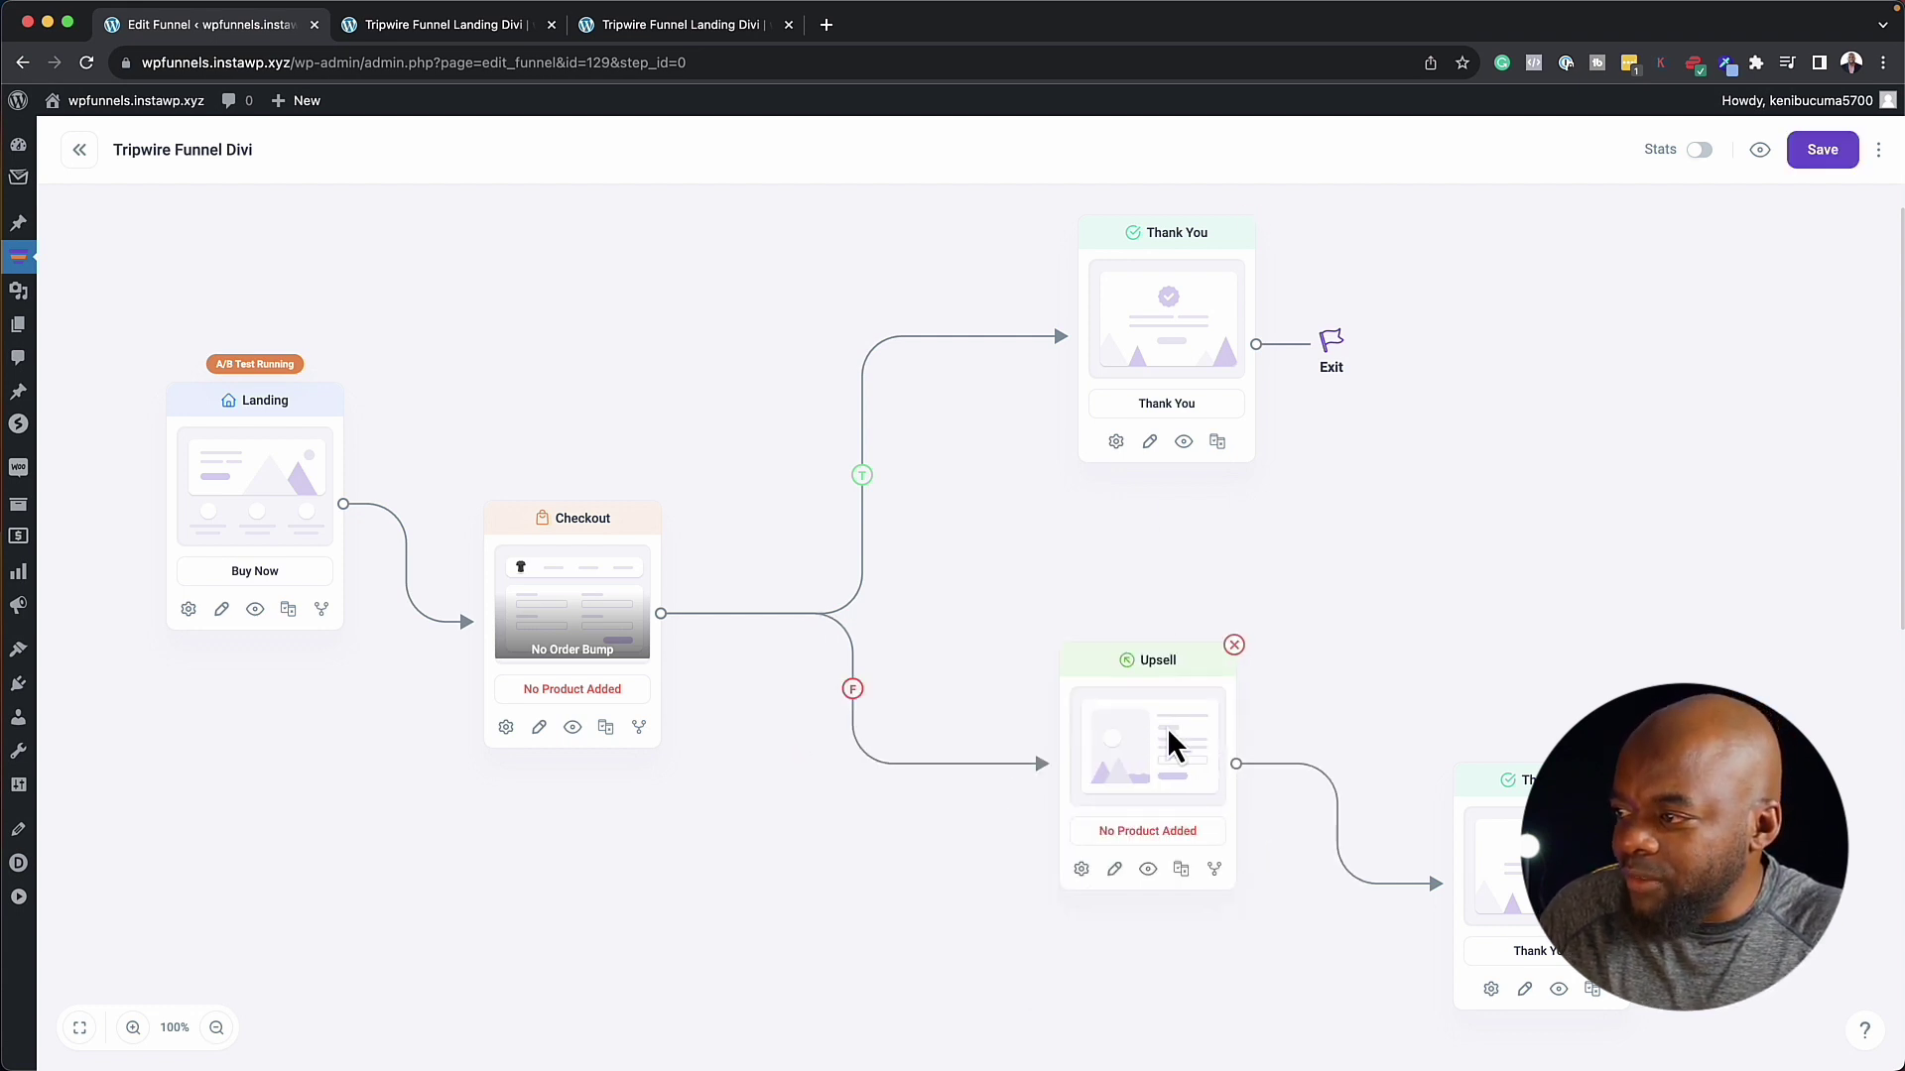
{"action": "left_click", "coordinate": [1216, 869]}
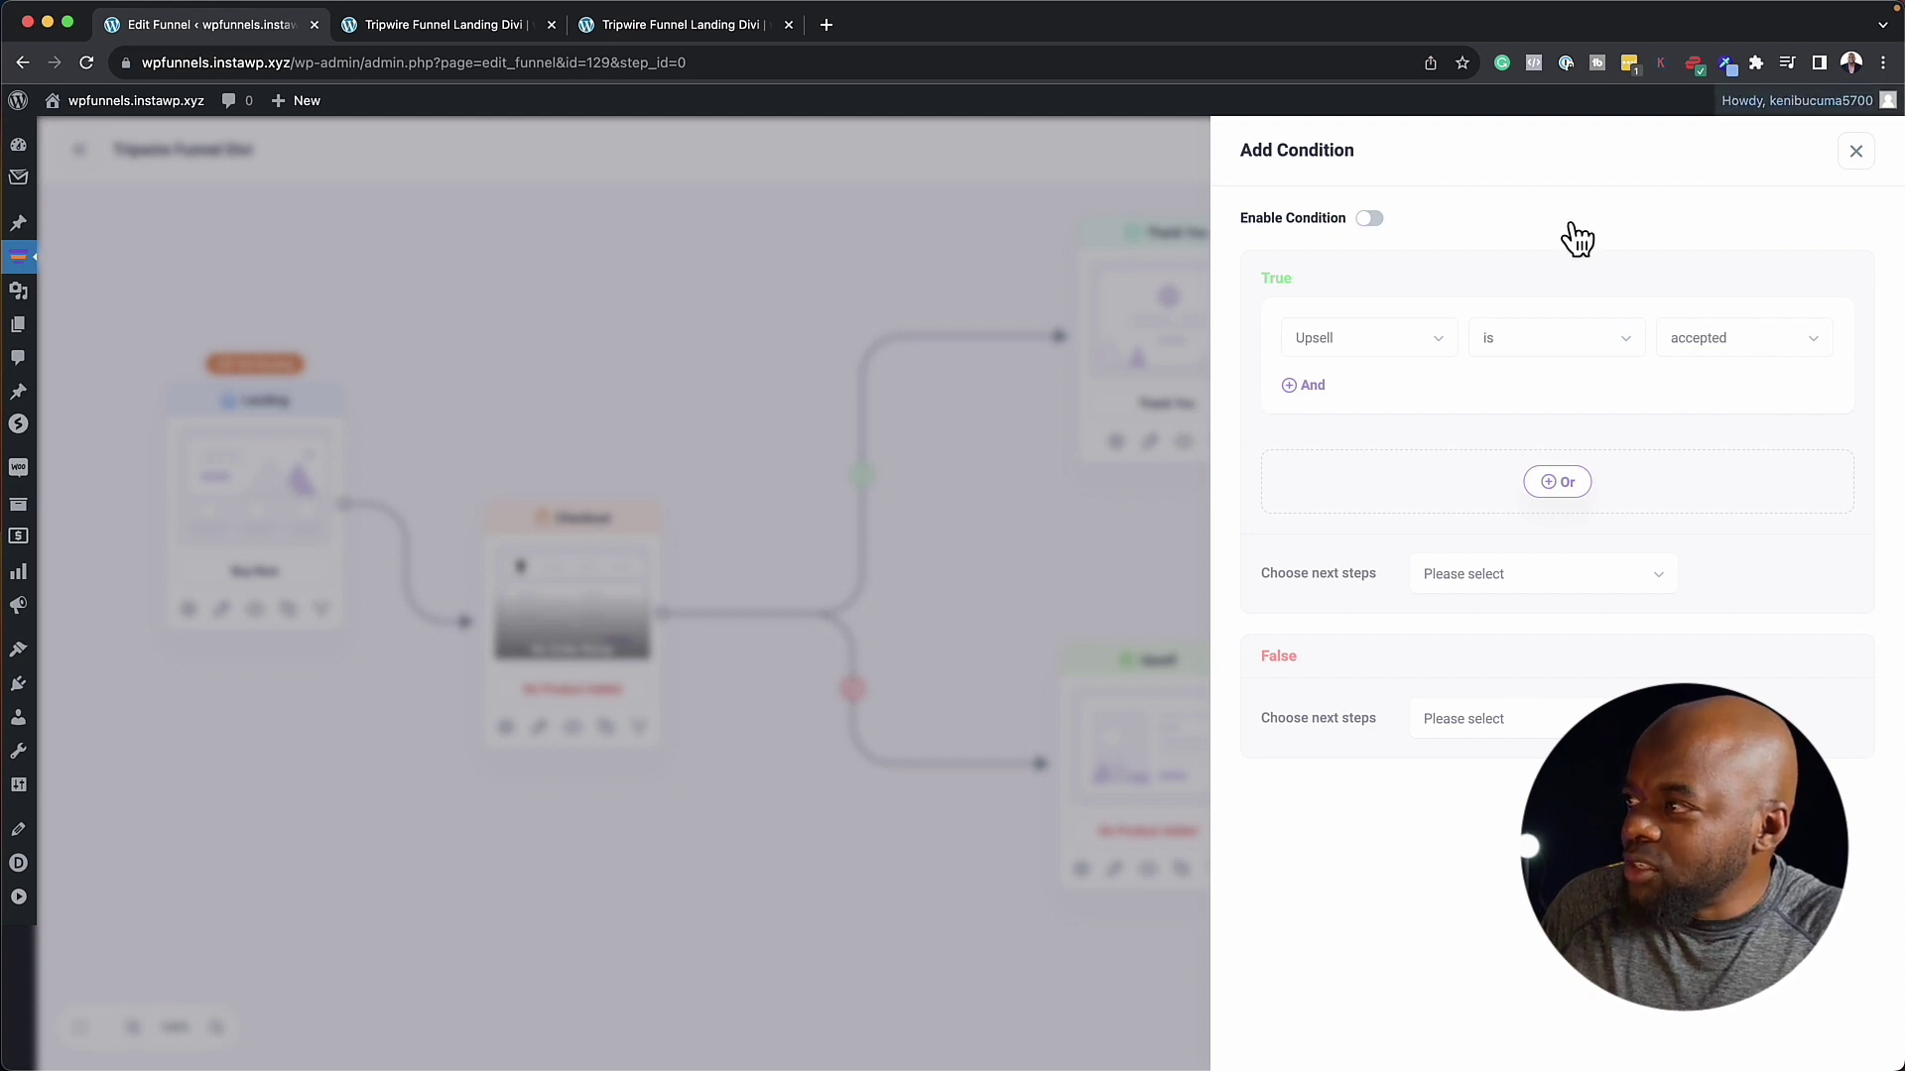
{"action": "left_click", "coordinate": [1371, 220]}
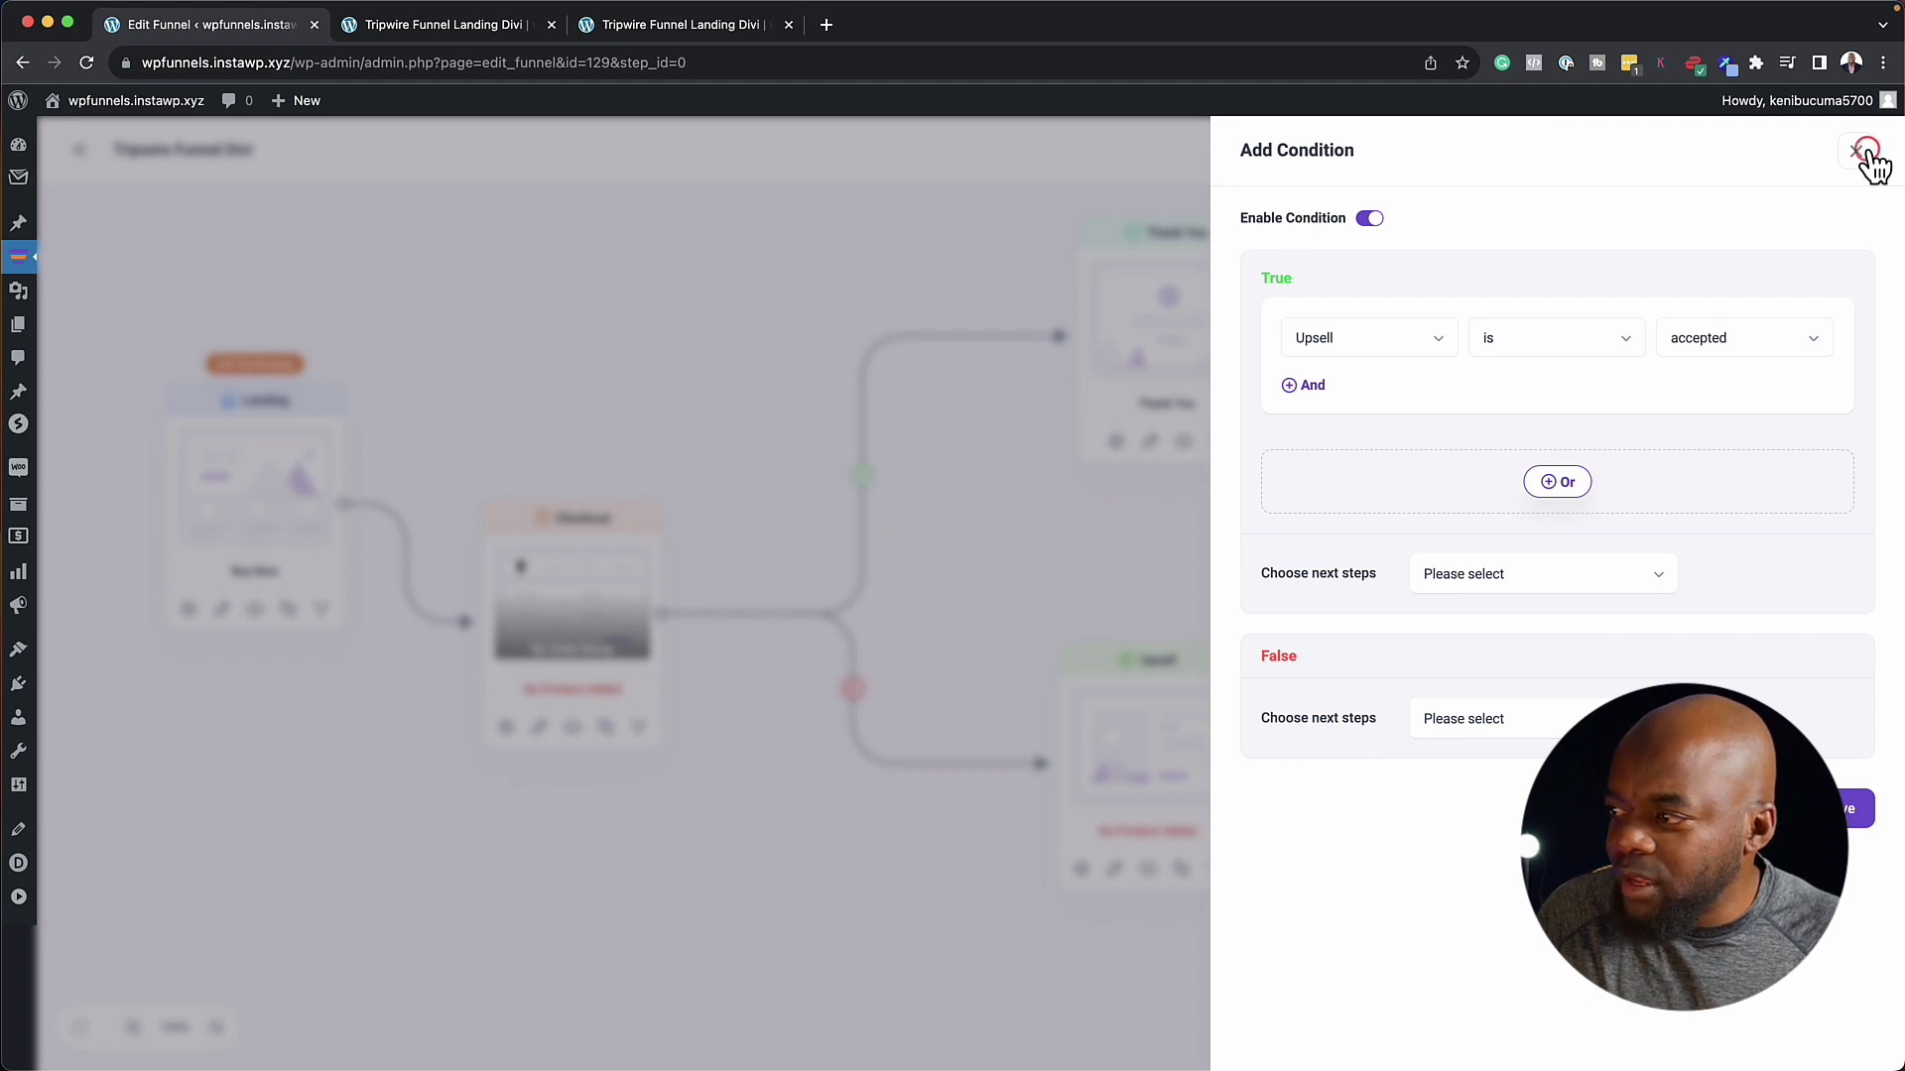
Step: Close the condition panel and nudge the Upsell step slightly down and right
{"action": "key", "text": "Escape"}
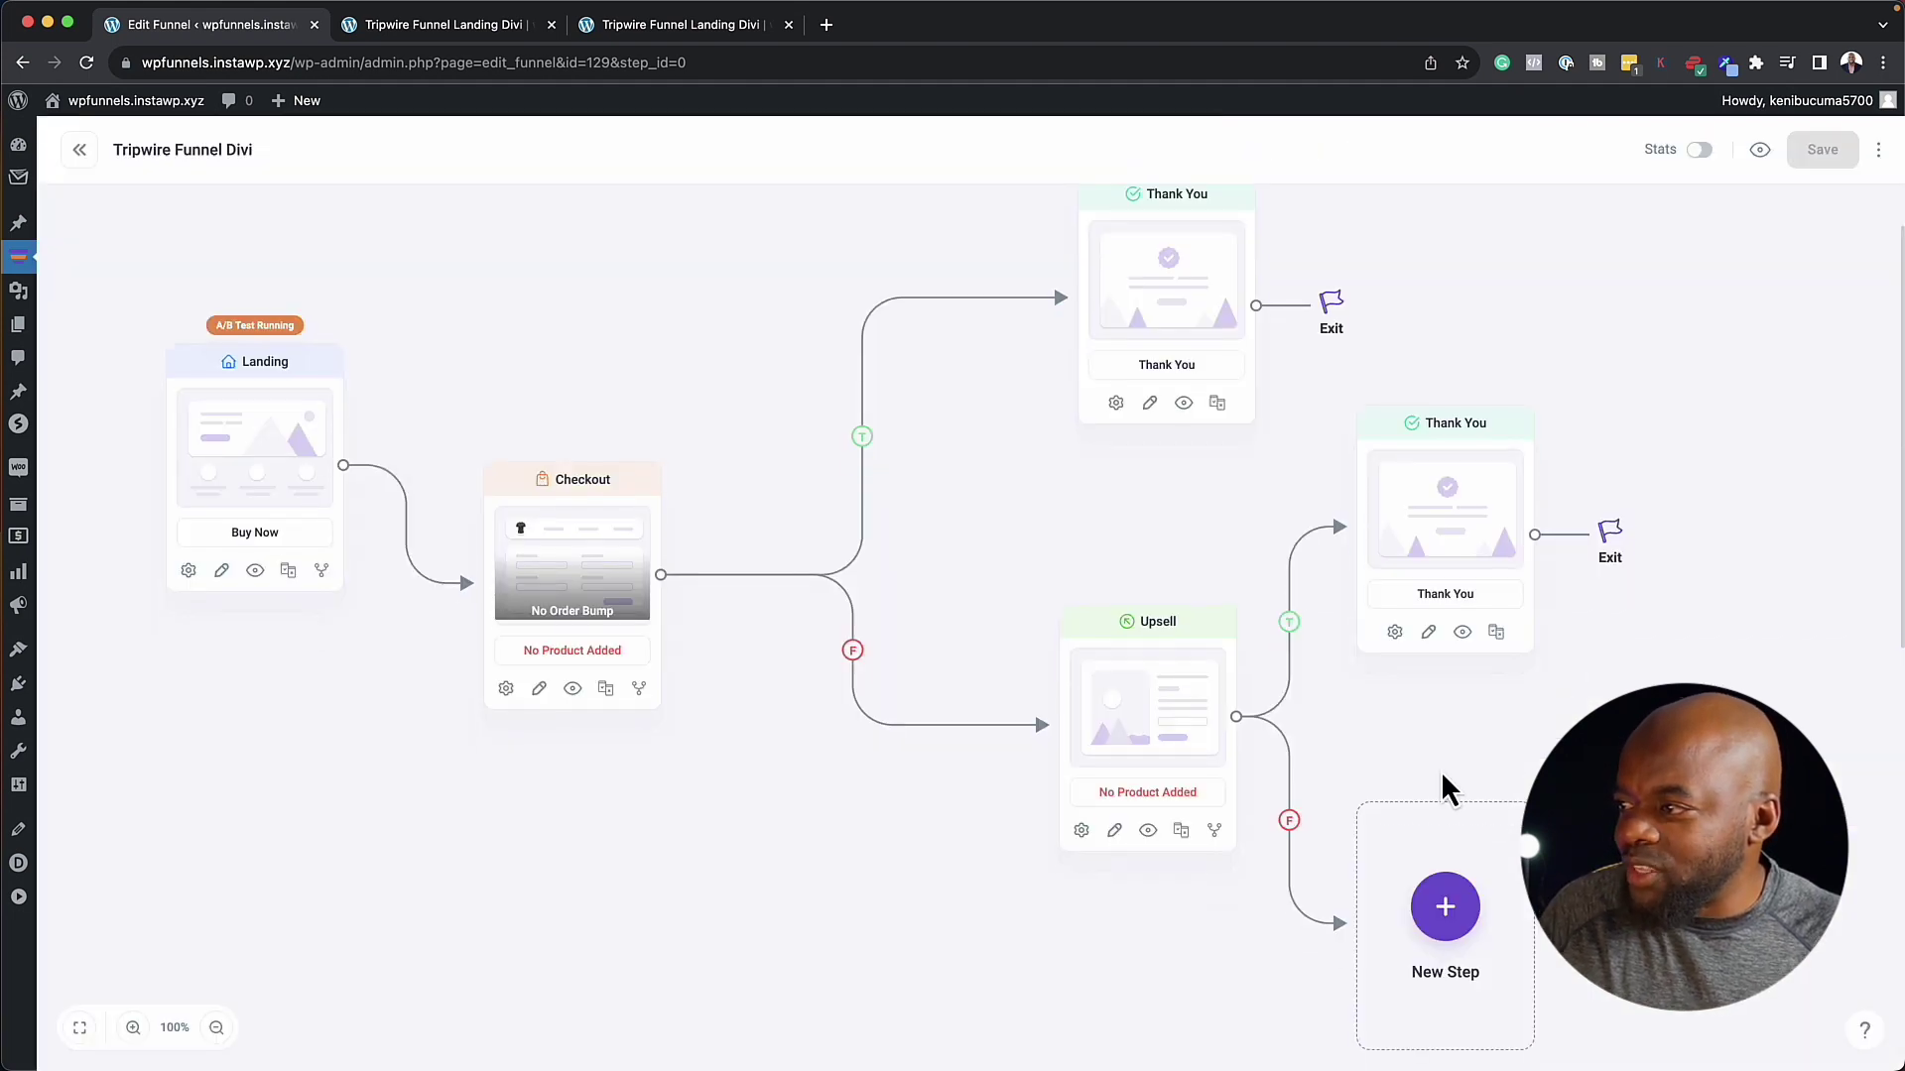
{"action": "left_click", "coordinate": [1109, 676]}
{"action": "scroll", "coordinate": [1115, 688], "scroll_direction": "down", "scroll_amount": 1}
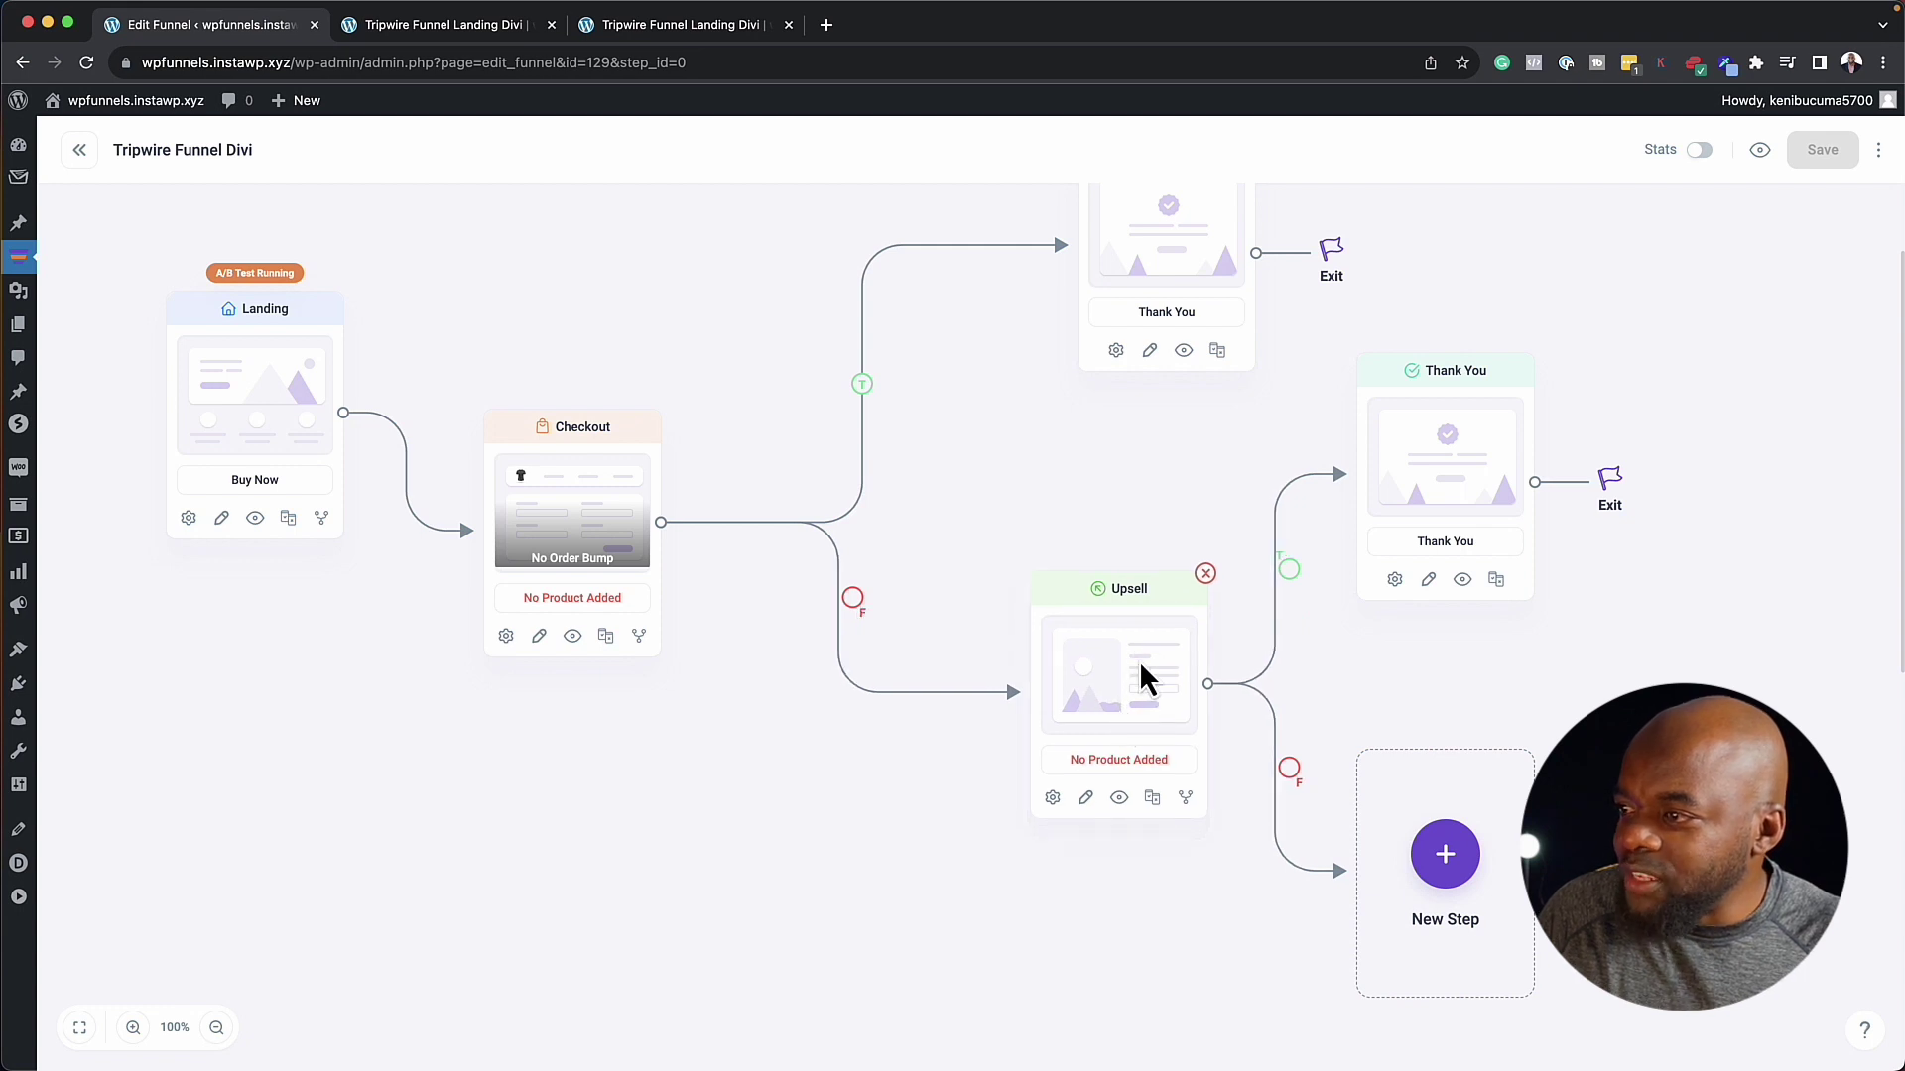
{"action": "left_click_drag", "start_coordinate": [1119, 693], "coordinate": [1125, 716]}
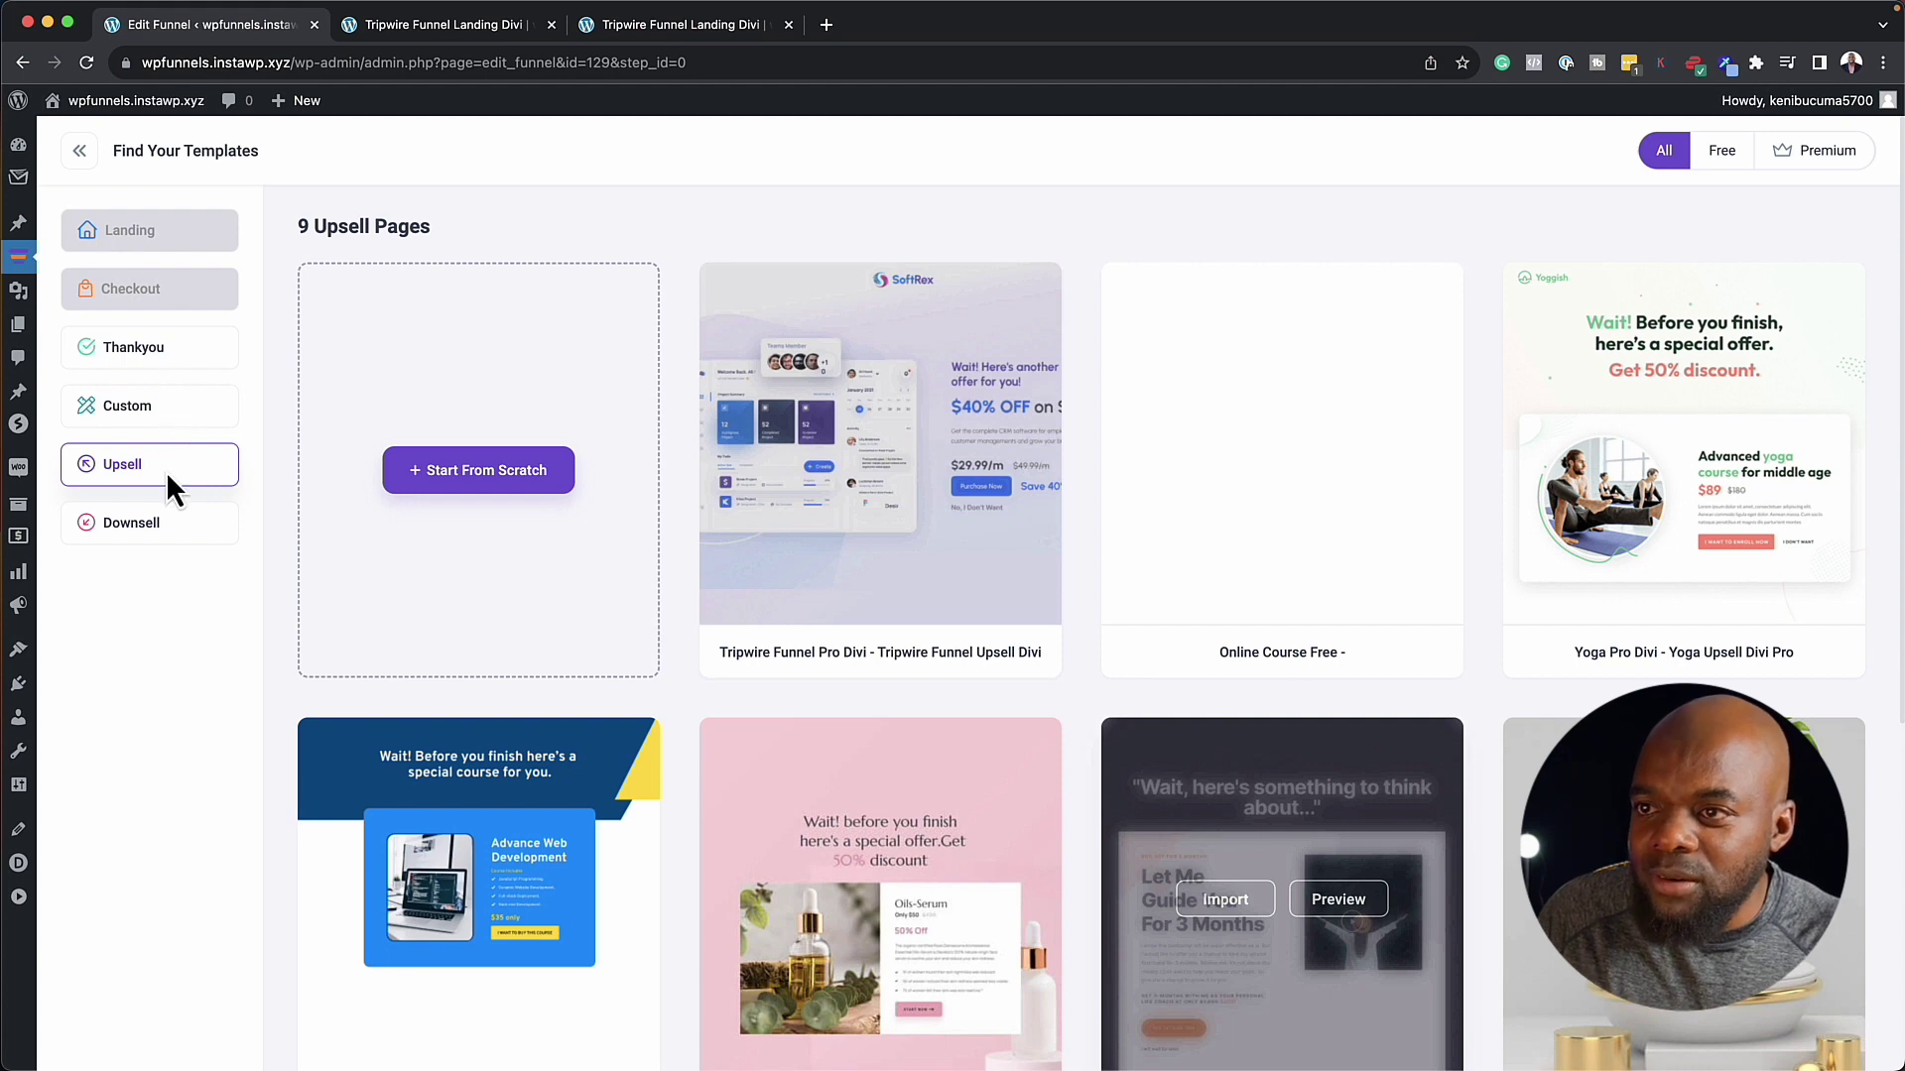
Step: Import the Tripwire Funnel Pro Divi downsell template onto the Upsell's false branch
{"action": "left_click", "coordinate": [142, 540]}
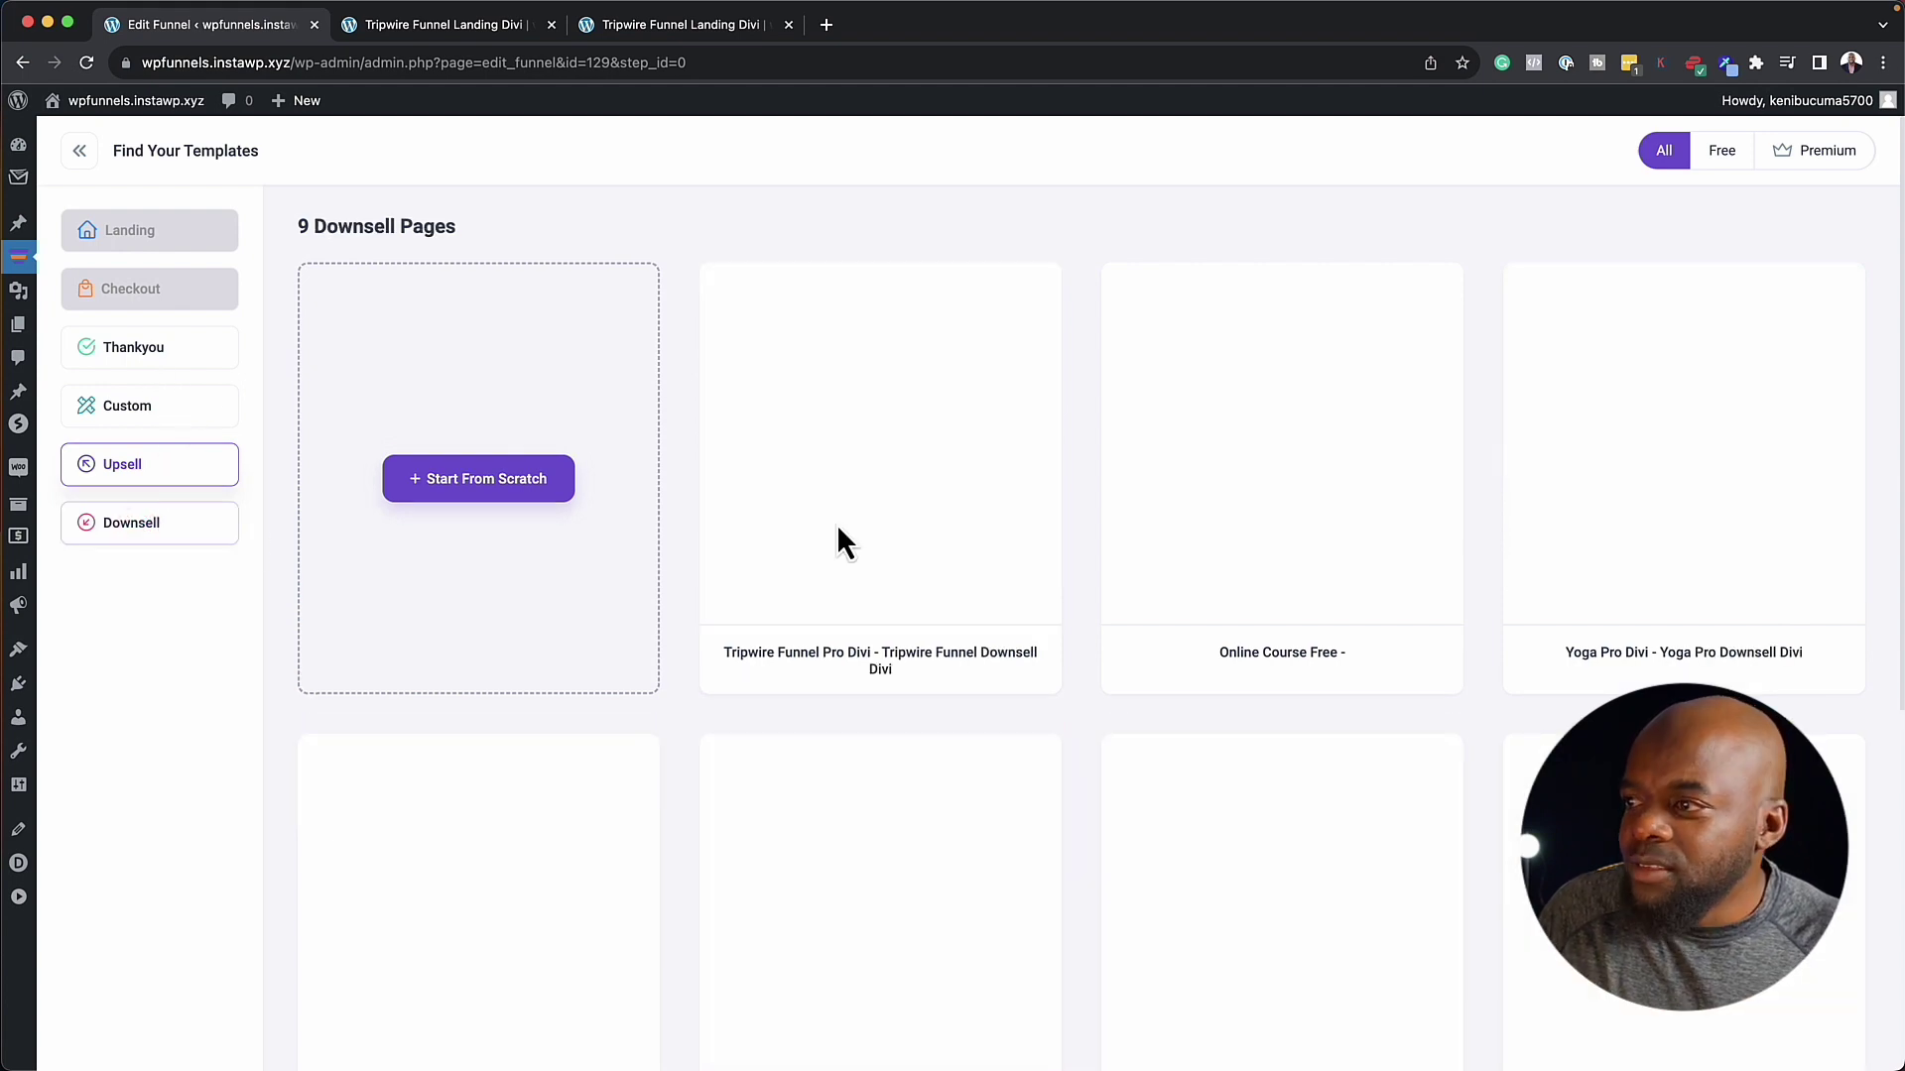
{"action": "mouse_move", "coordinate": [850, 456]}
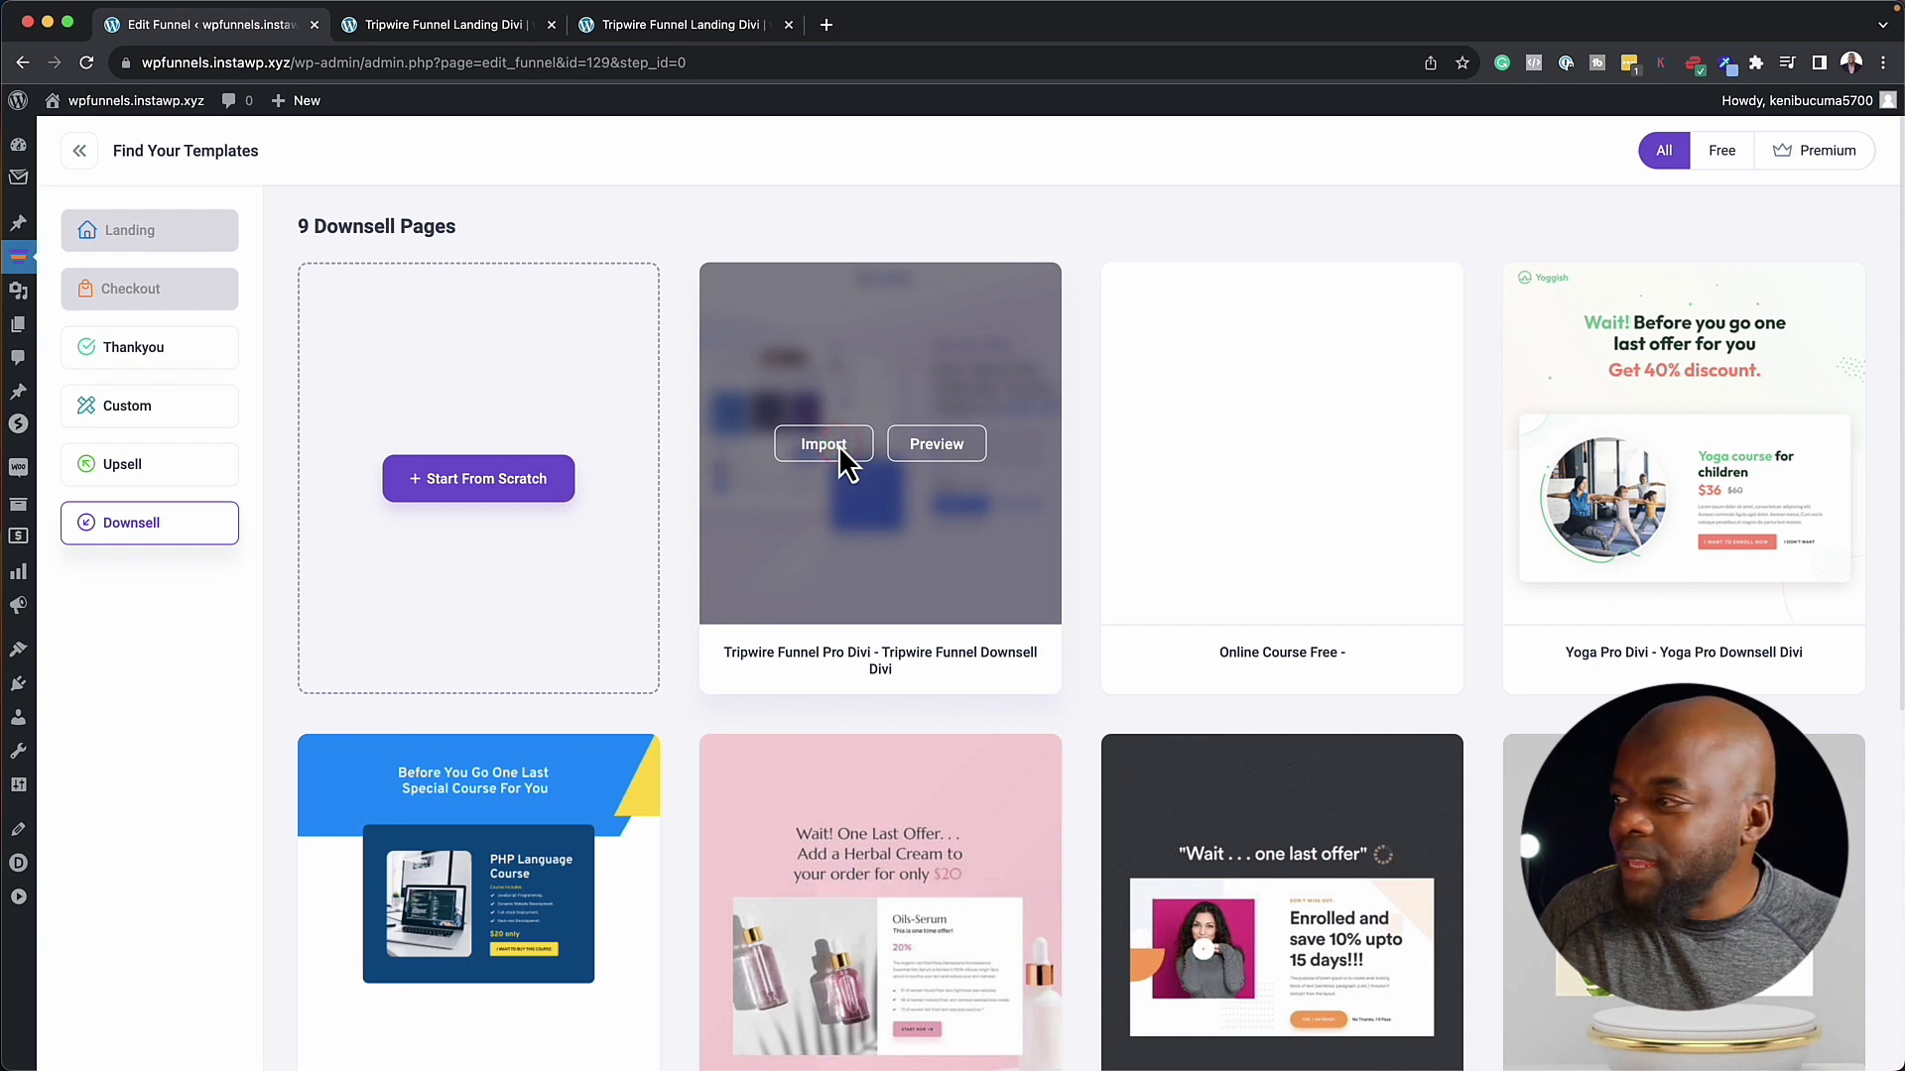
{"action": "left_click", "coordinate": [837, 445]}
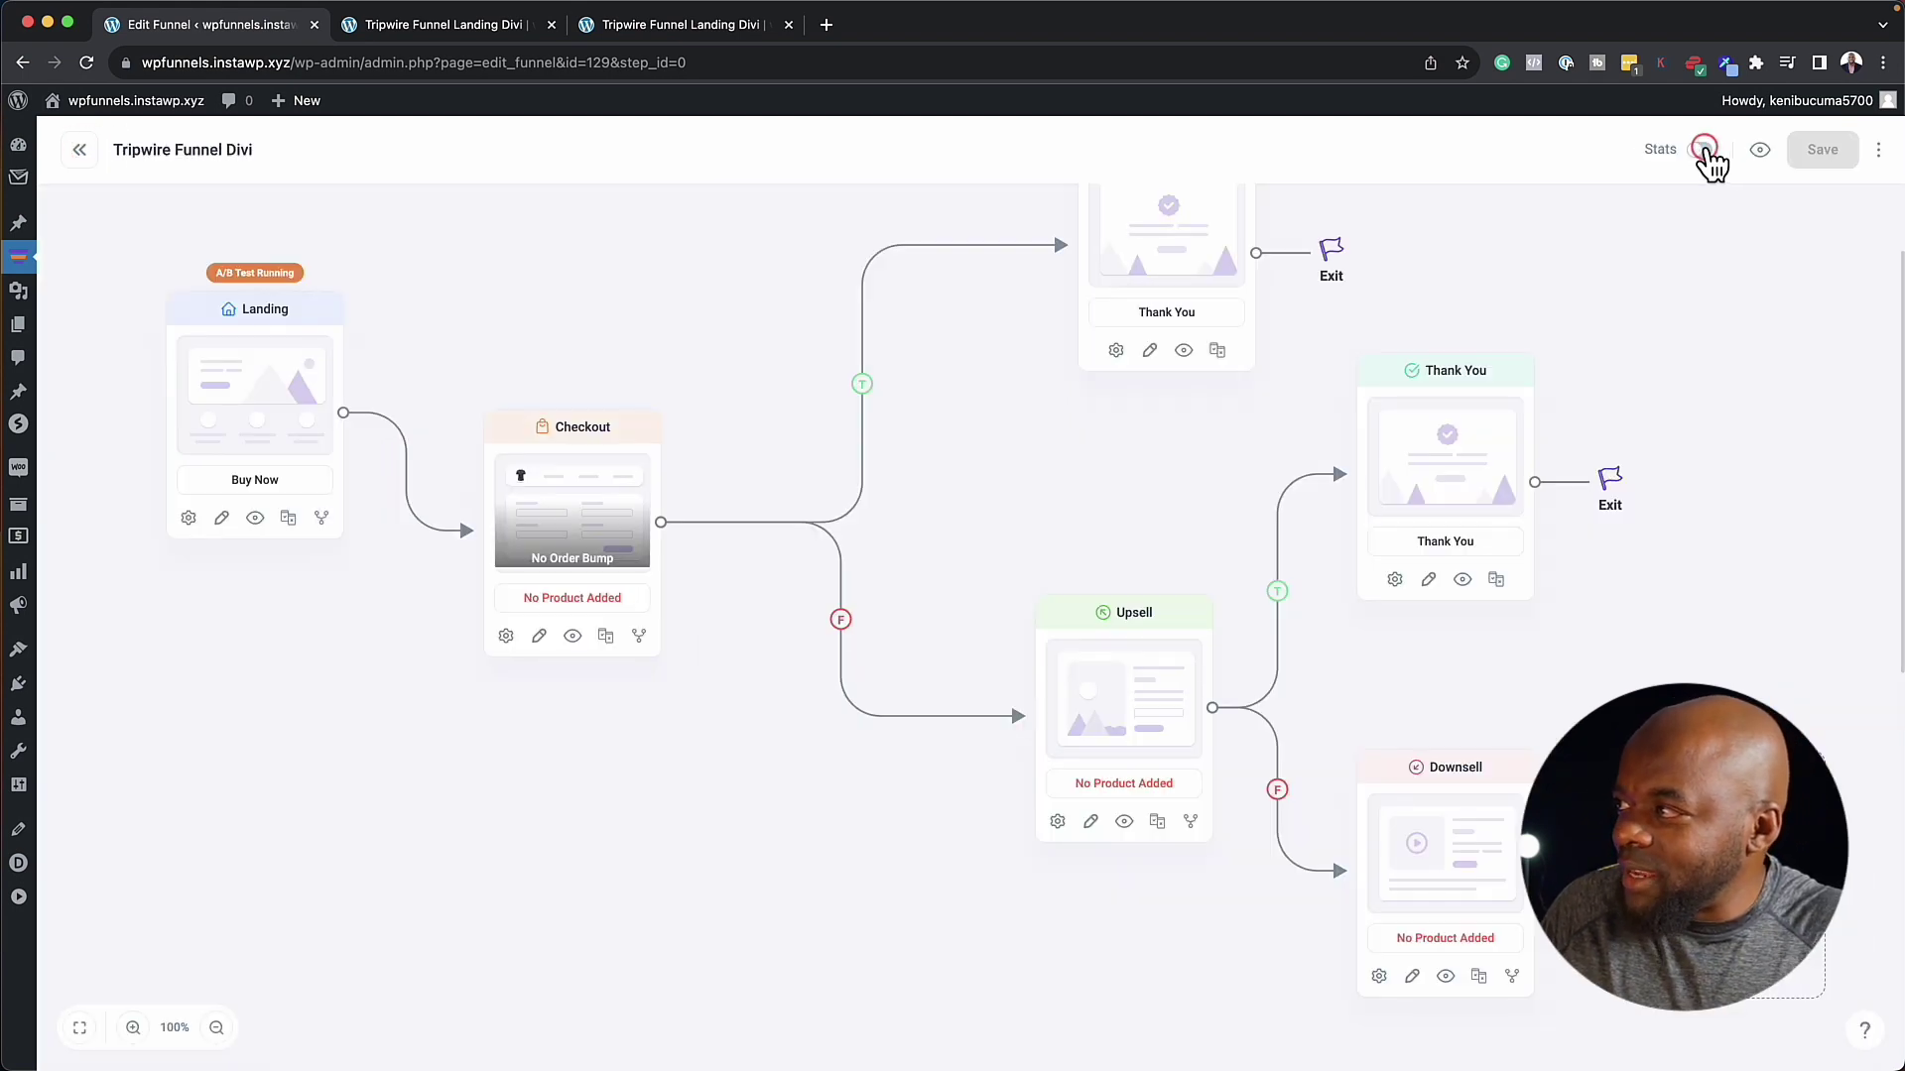
Step: Show Visits and Conversion stats on each step and move the Landing step further left
{"action": "left_click", "coordinate": [1704, 150]}
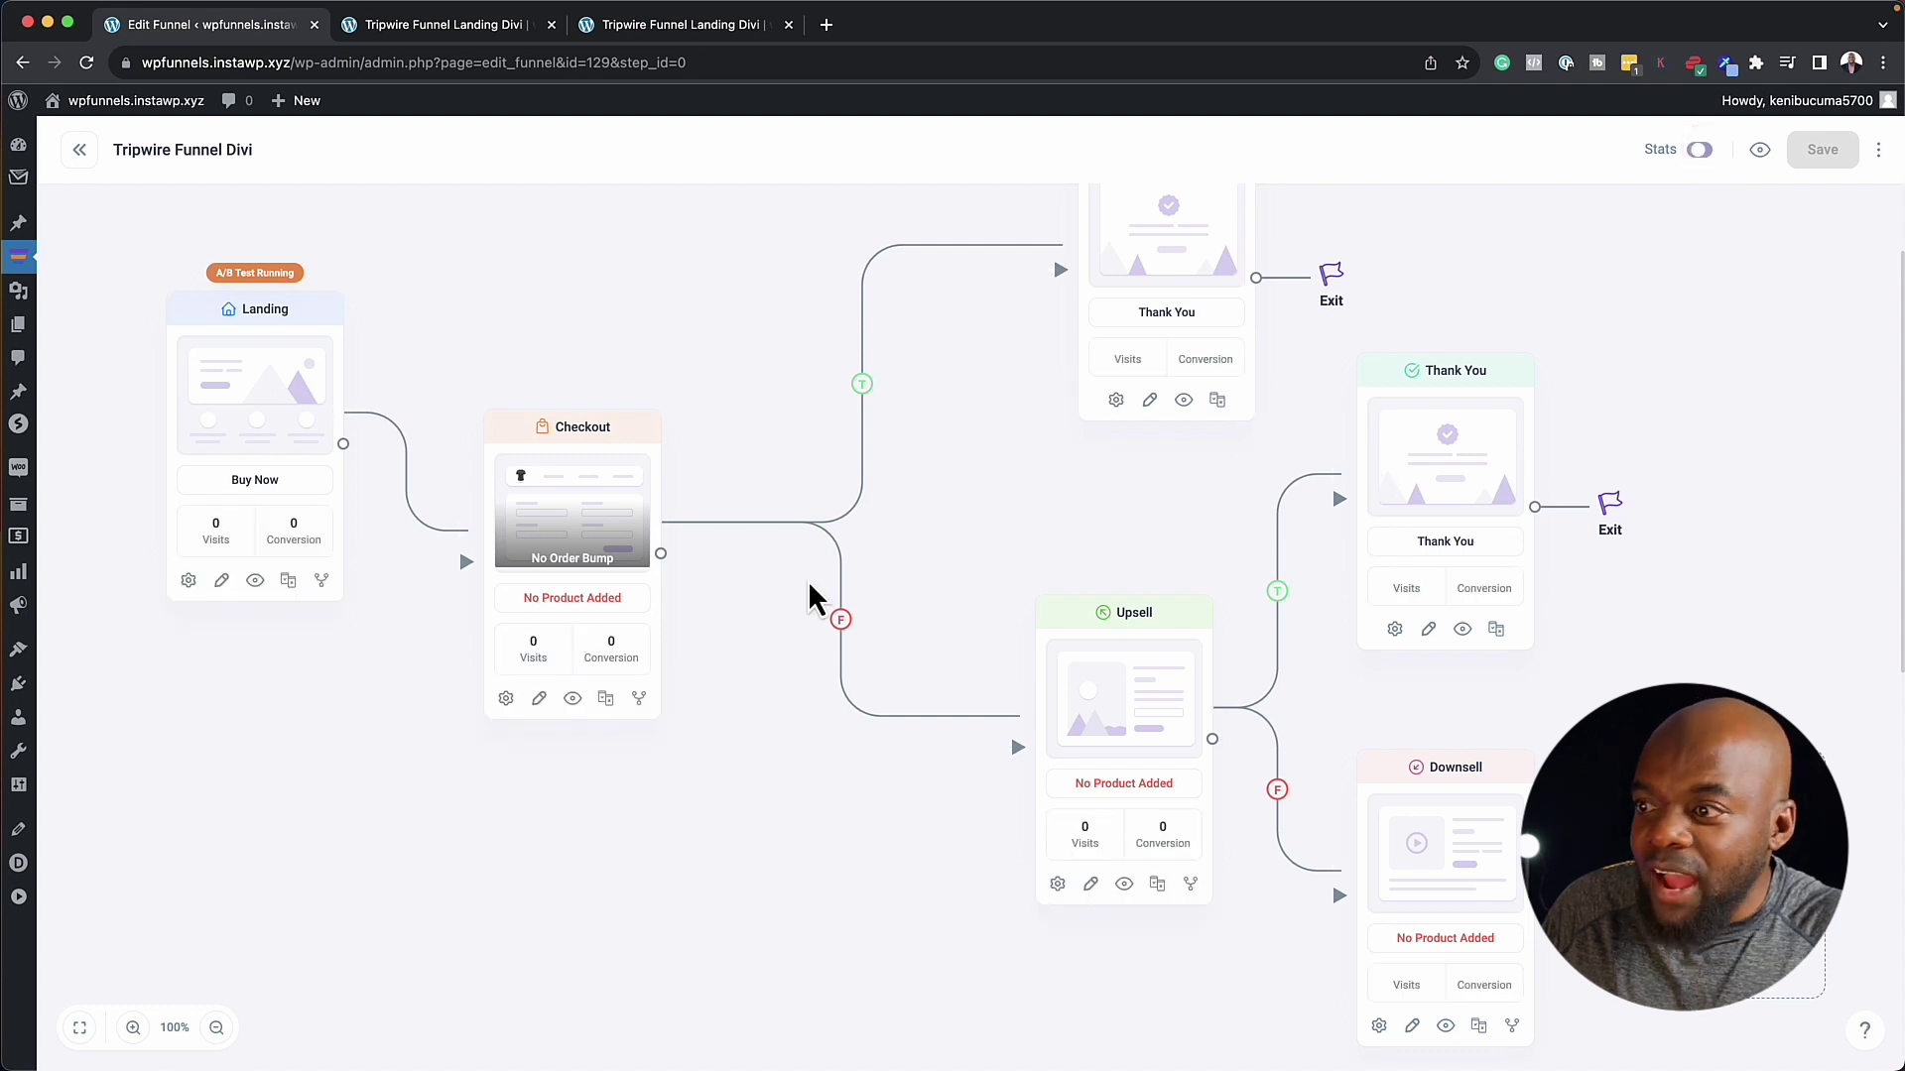
{"action": "left_click", "coordinate": [230, 541]}
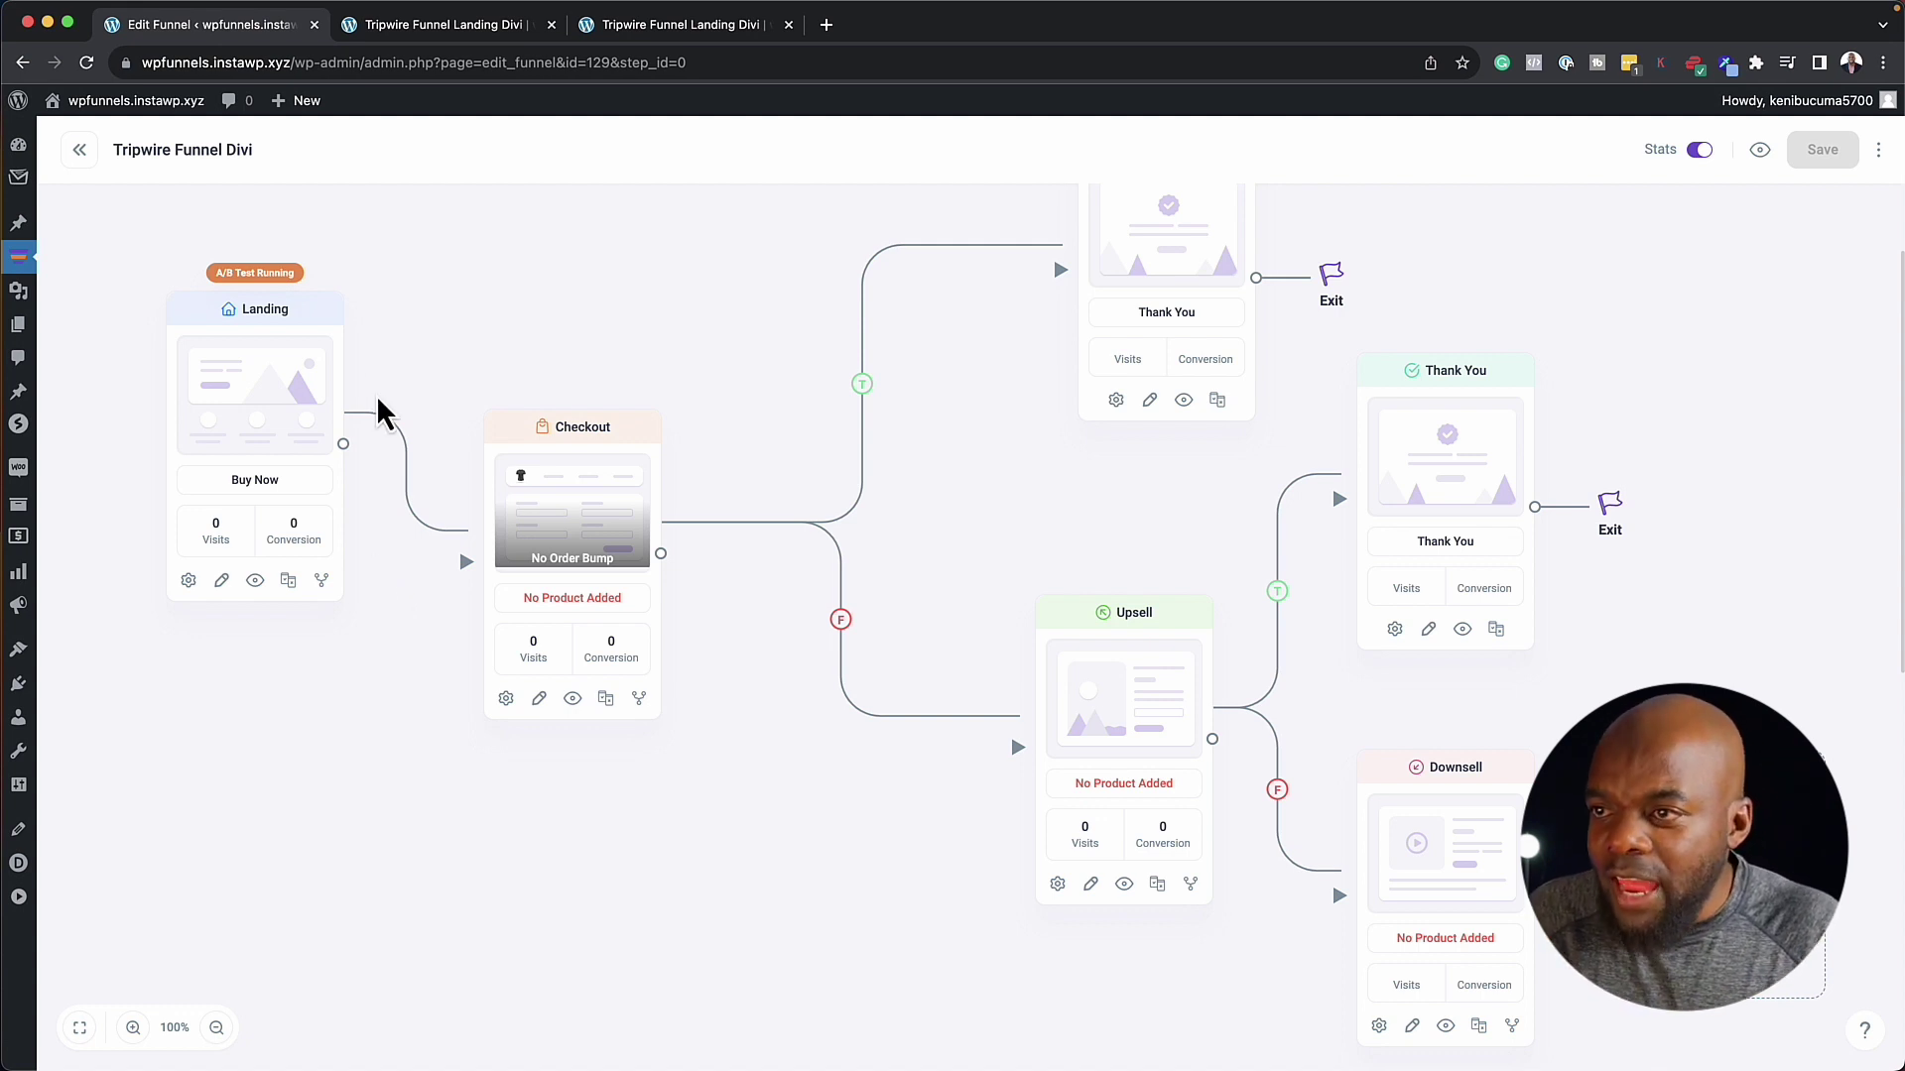
{"action": "left_click", "coordinate": [279, 412]}
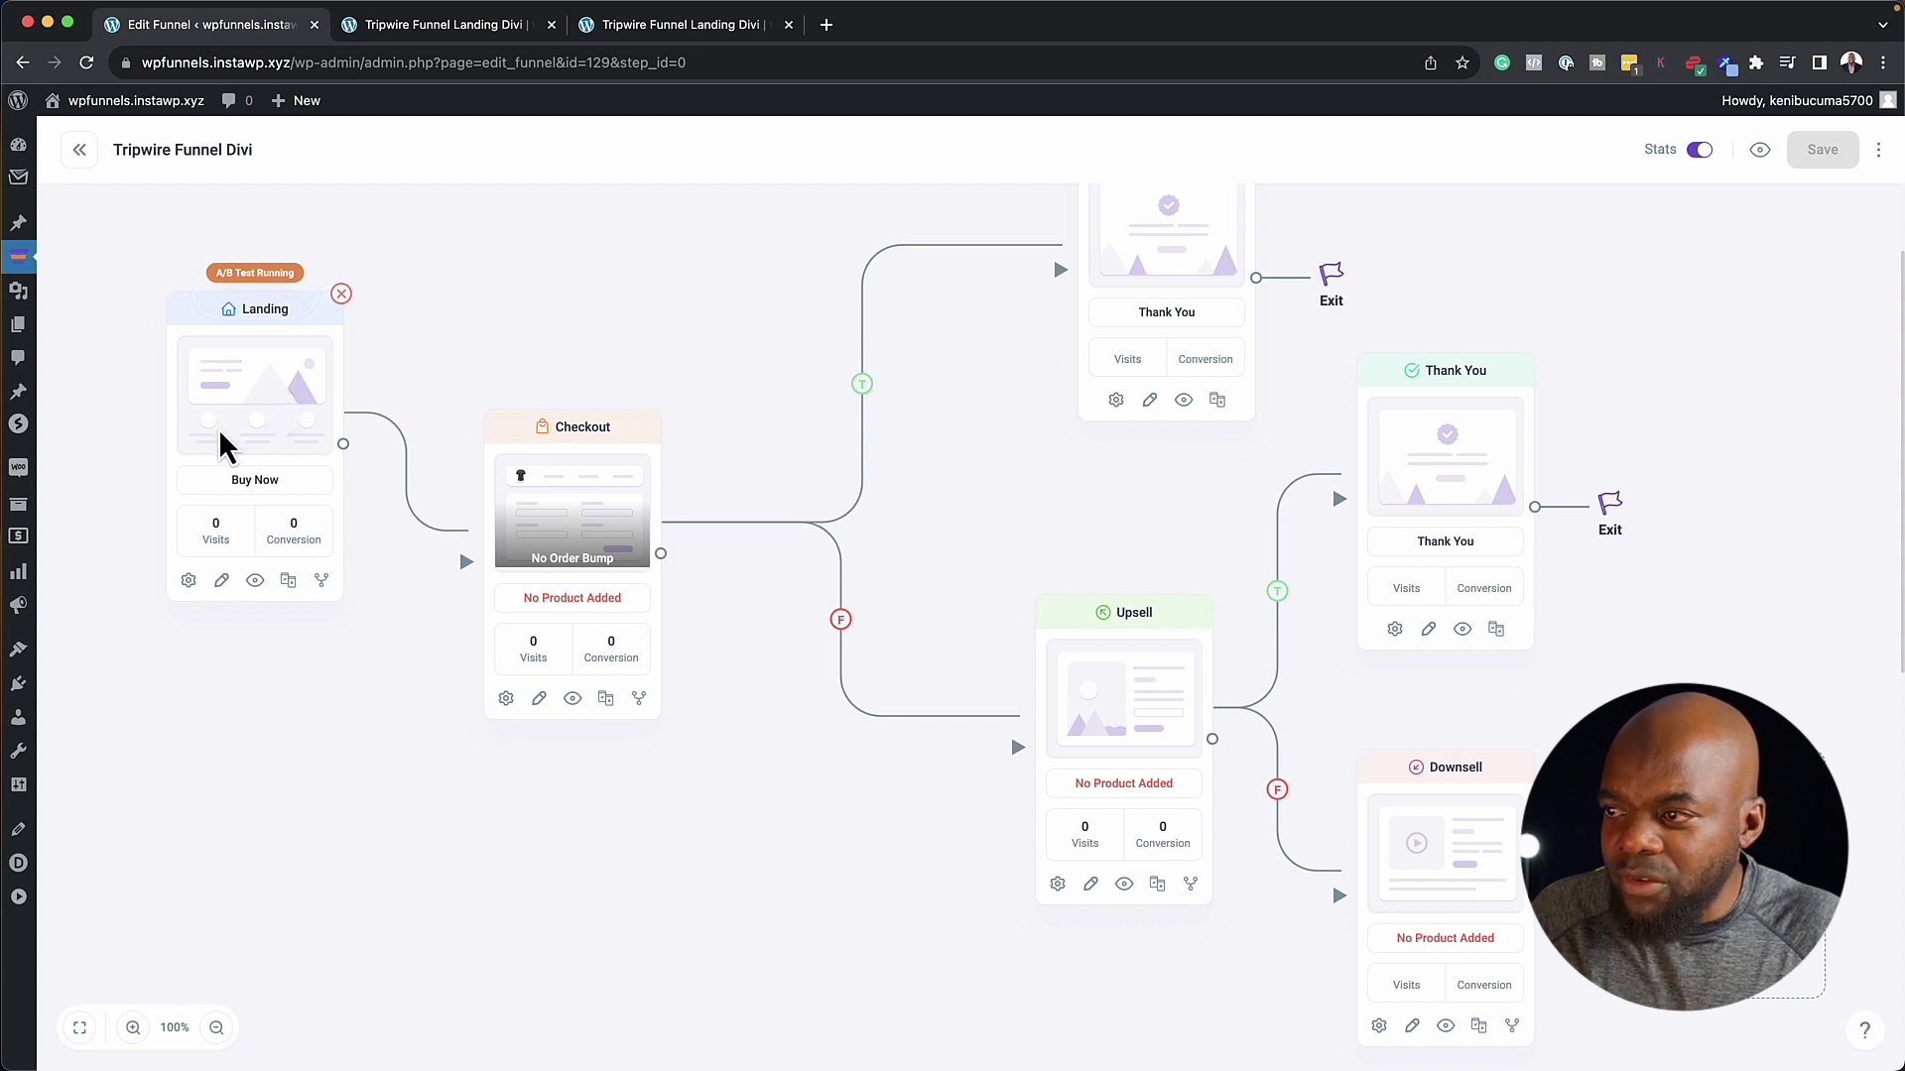
{"action": "left_click_drag", "start_coordinate": [236, 482], "coordinate": [173, 496]}
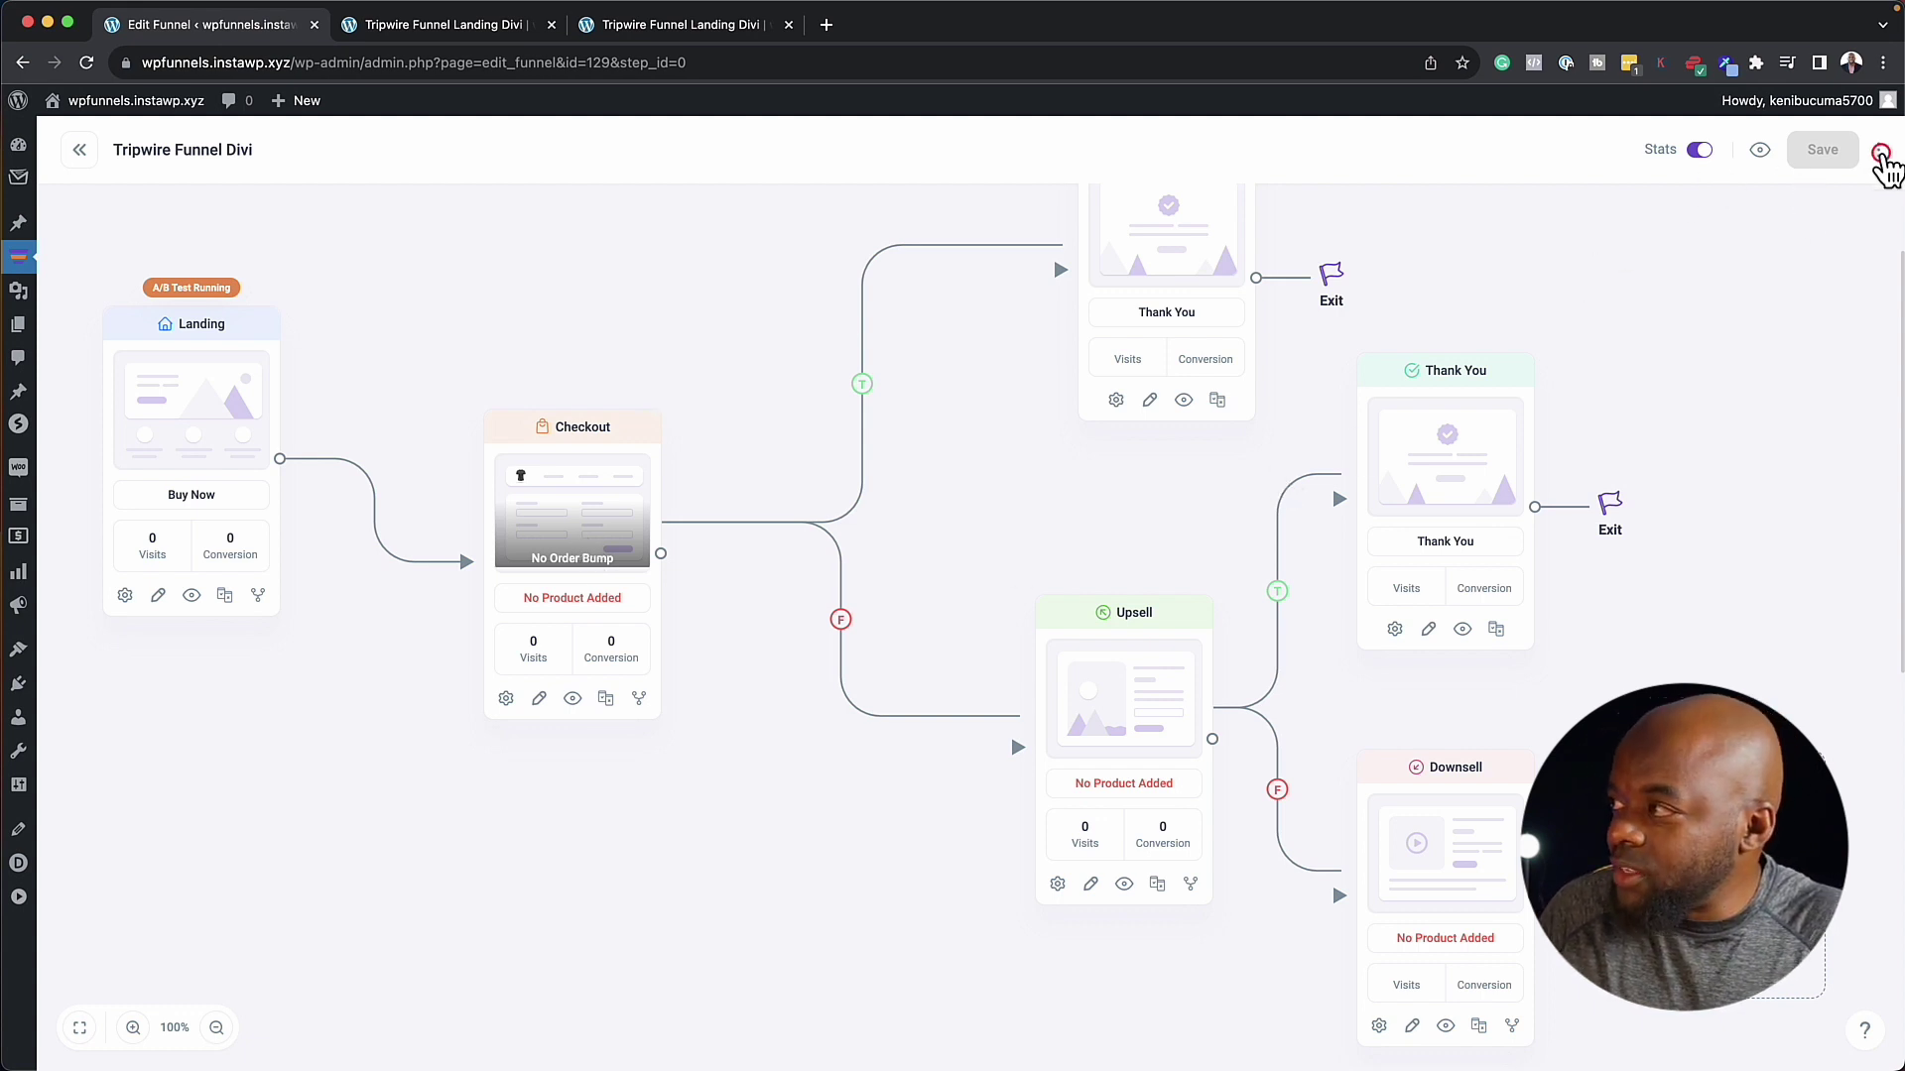
Step: Open the funnel's Analytics showing $0.00 gross sales for Sep 29 – Oct 05 2023
{"action": "left_click", "coordinate": [1878, 150]}
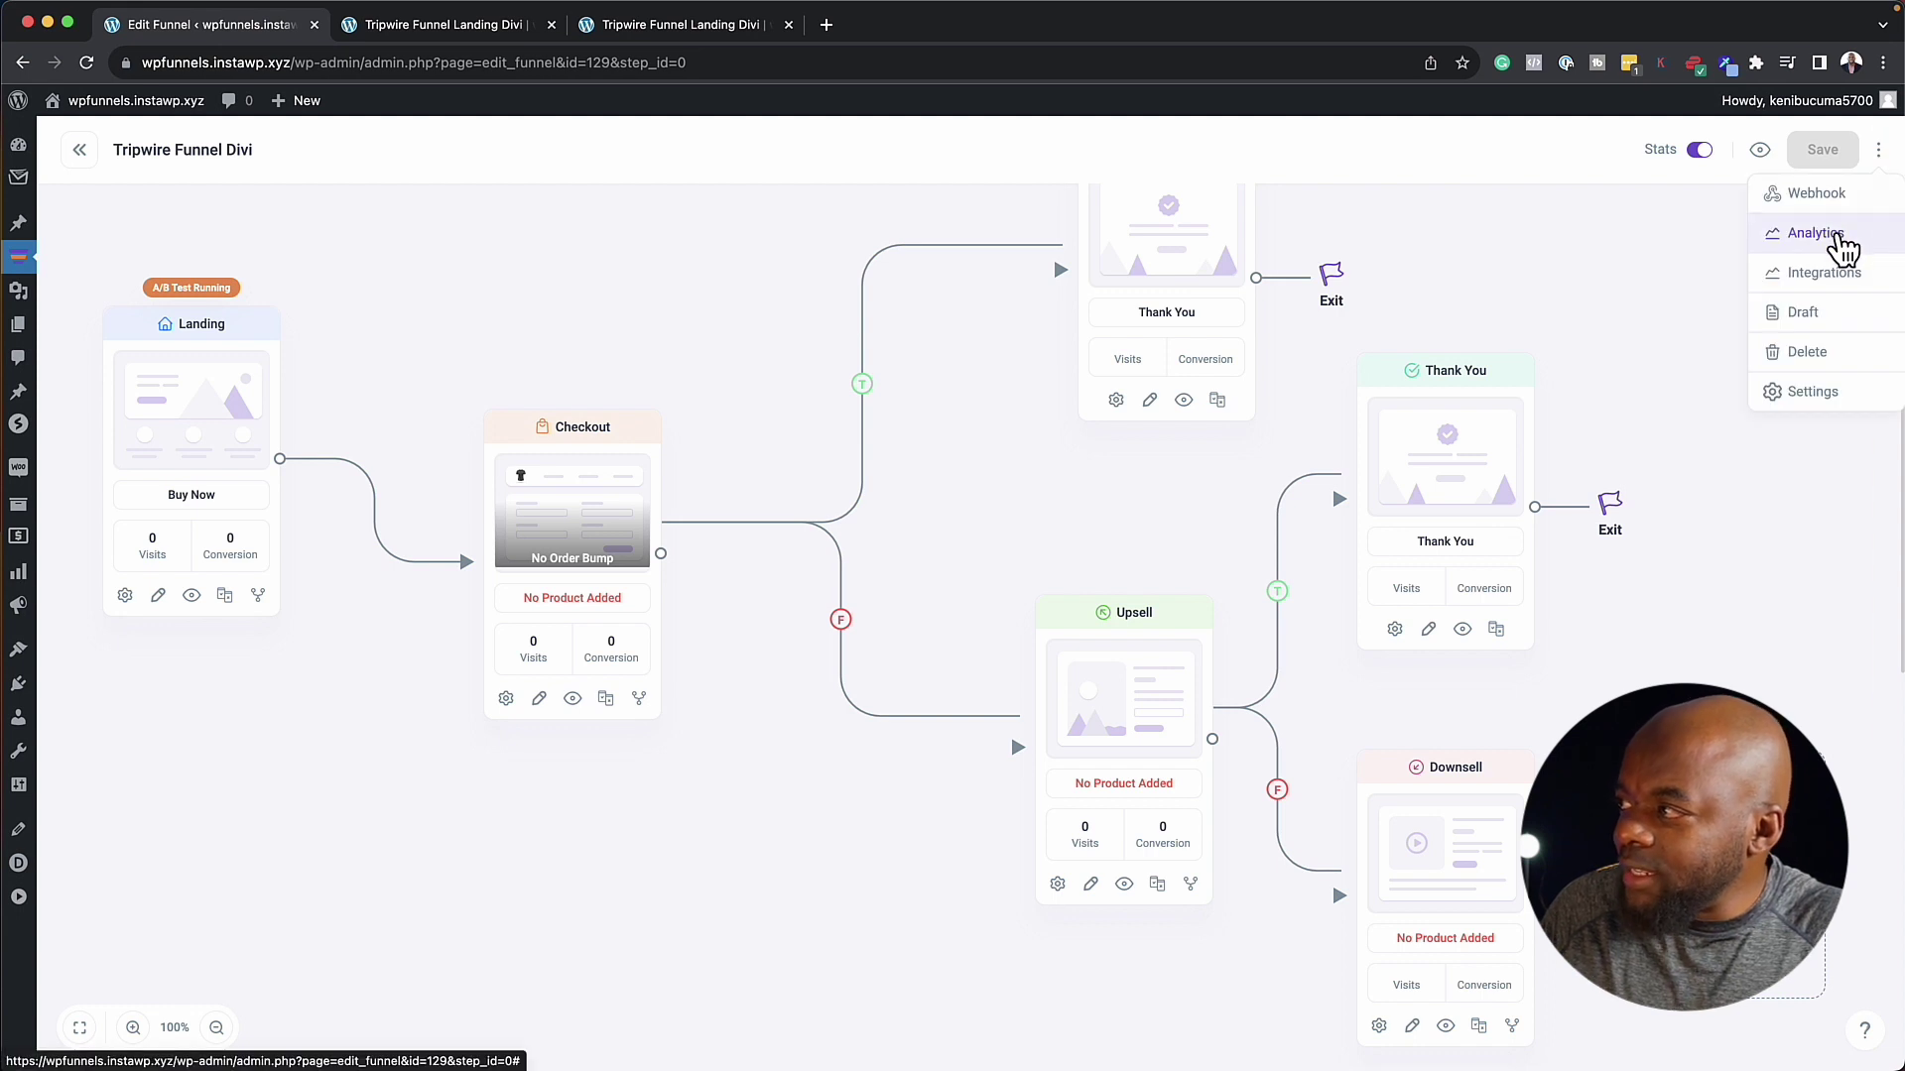
{"action": "left_click", "coordinate": [1816, 234]}
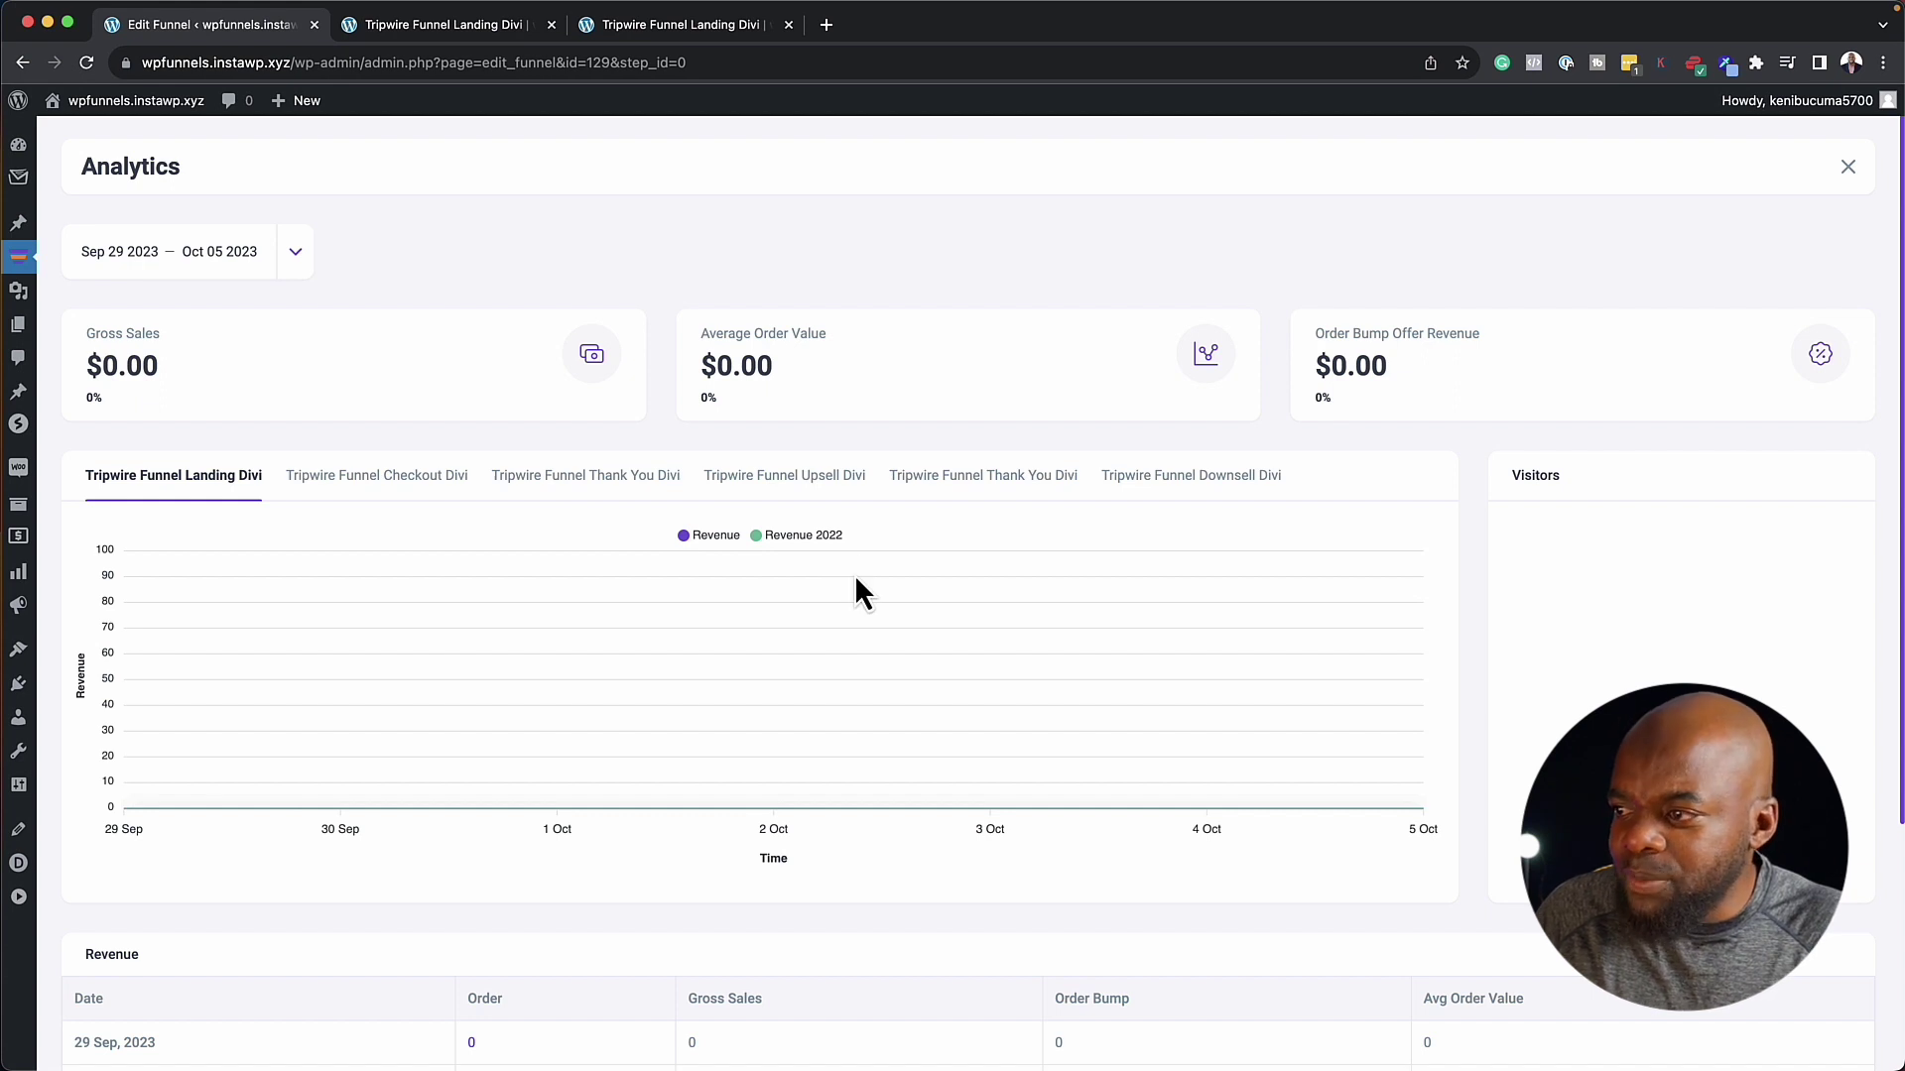
Step: Leave Analytics and scroll over the full Tripwire Funnel Divi canvas with zero-visit steps
{"action": "left_click", "coordinate": [1848, 167]}
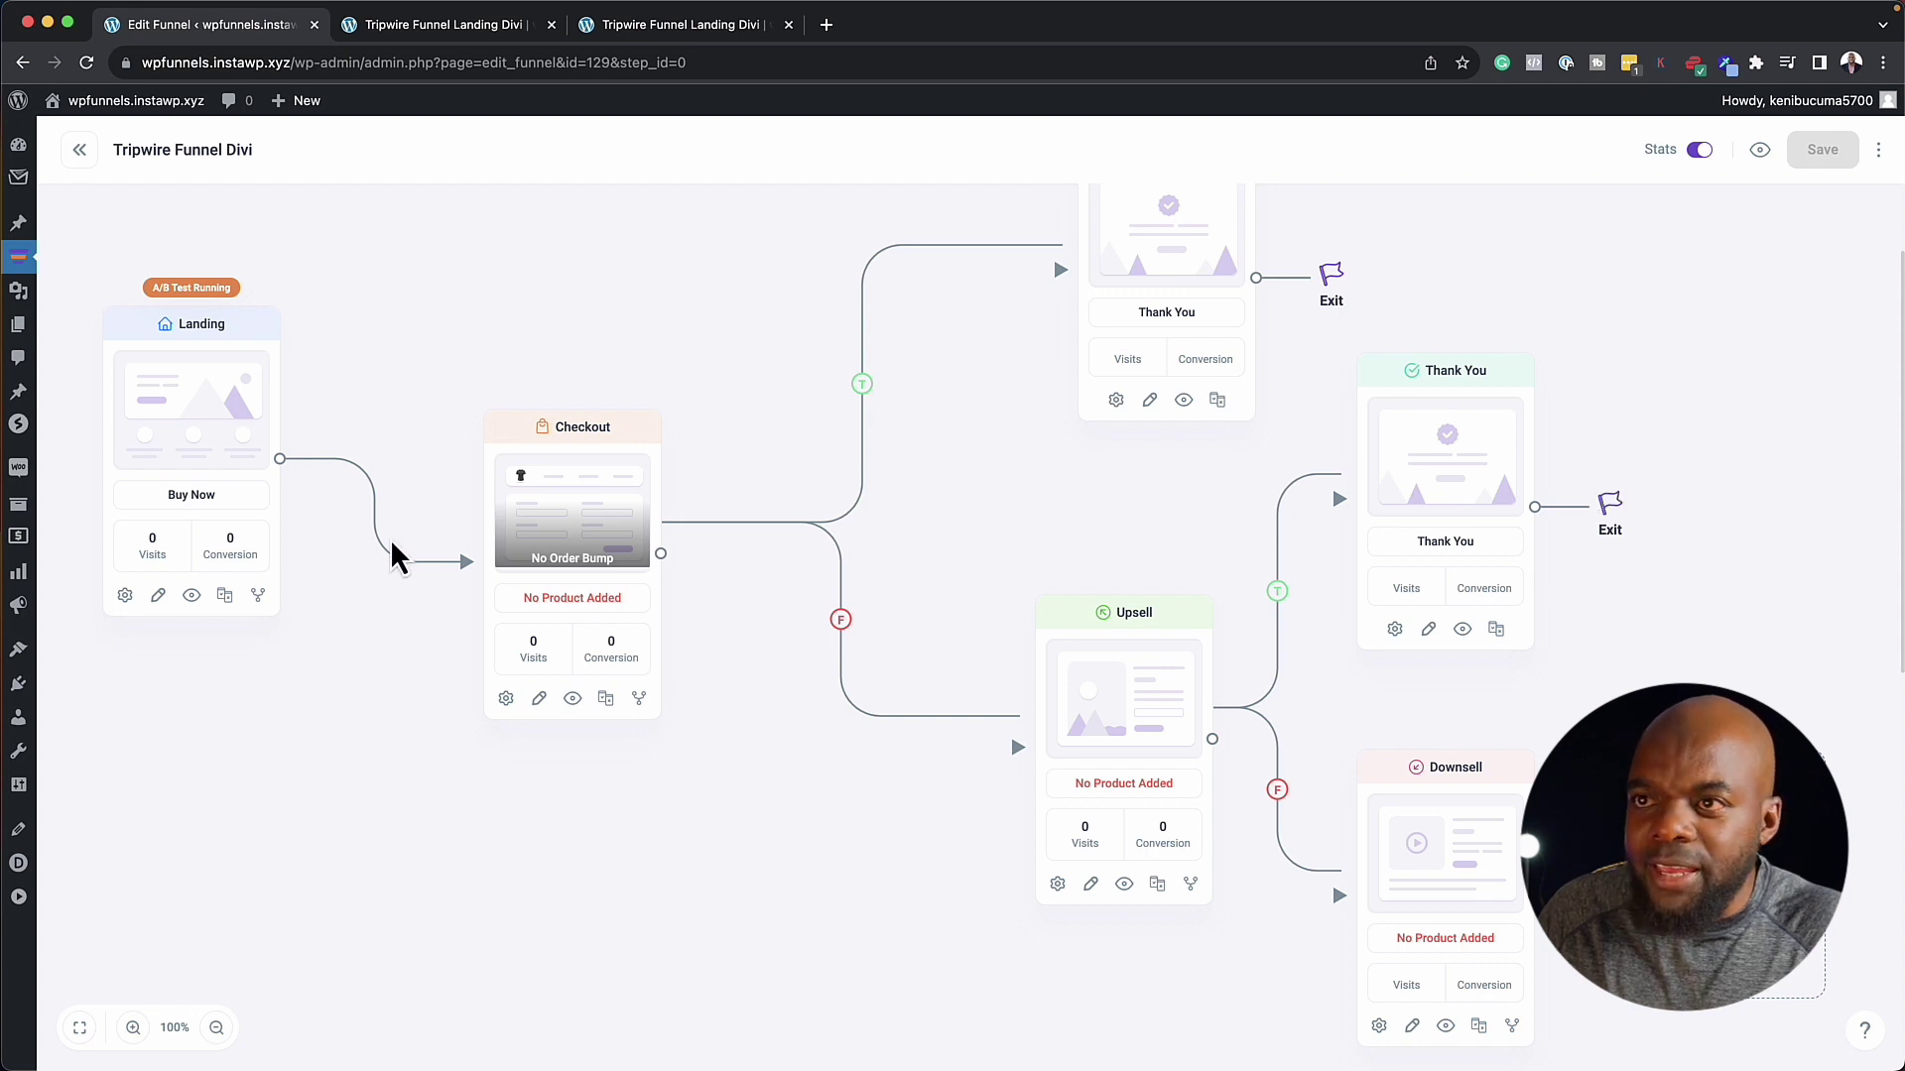
{"action": "scroll", "coordinate": [395, 553], "scroll_direction": "up", "scroll_amount": 3}
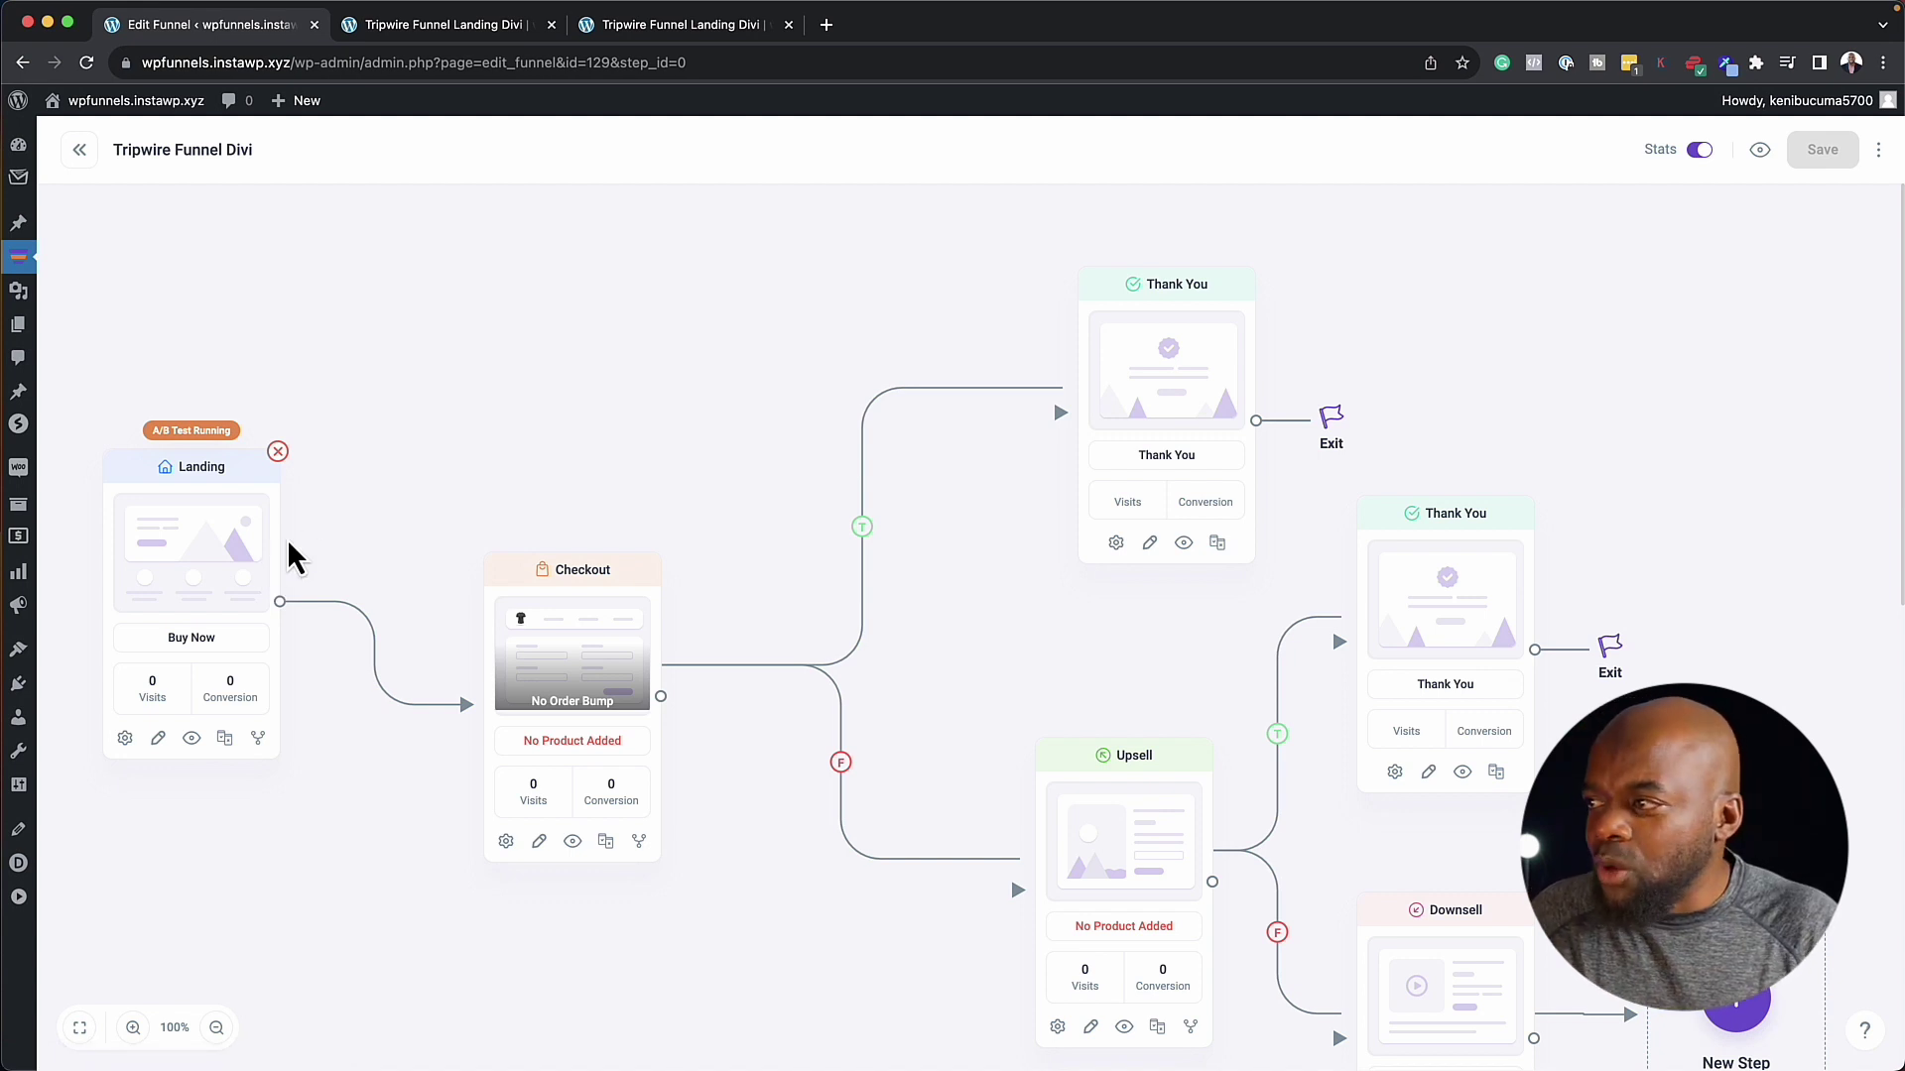
{"action": "scroll", "coordinate": [873, 704], "scroll_direction": "down", "scroll_amount": 1}
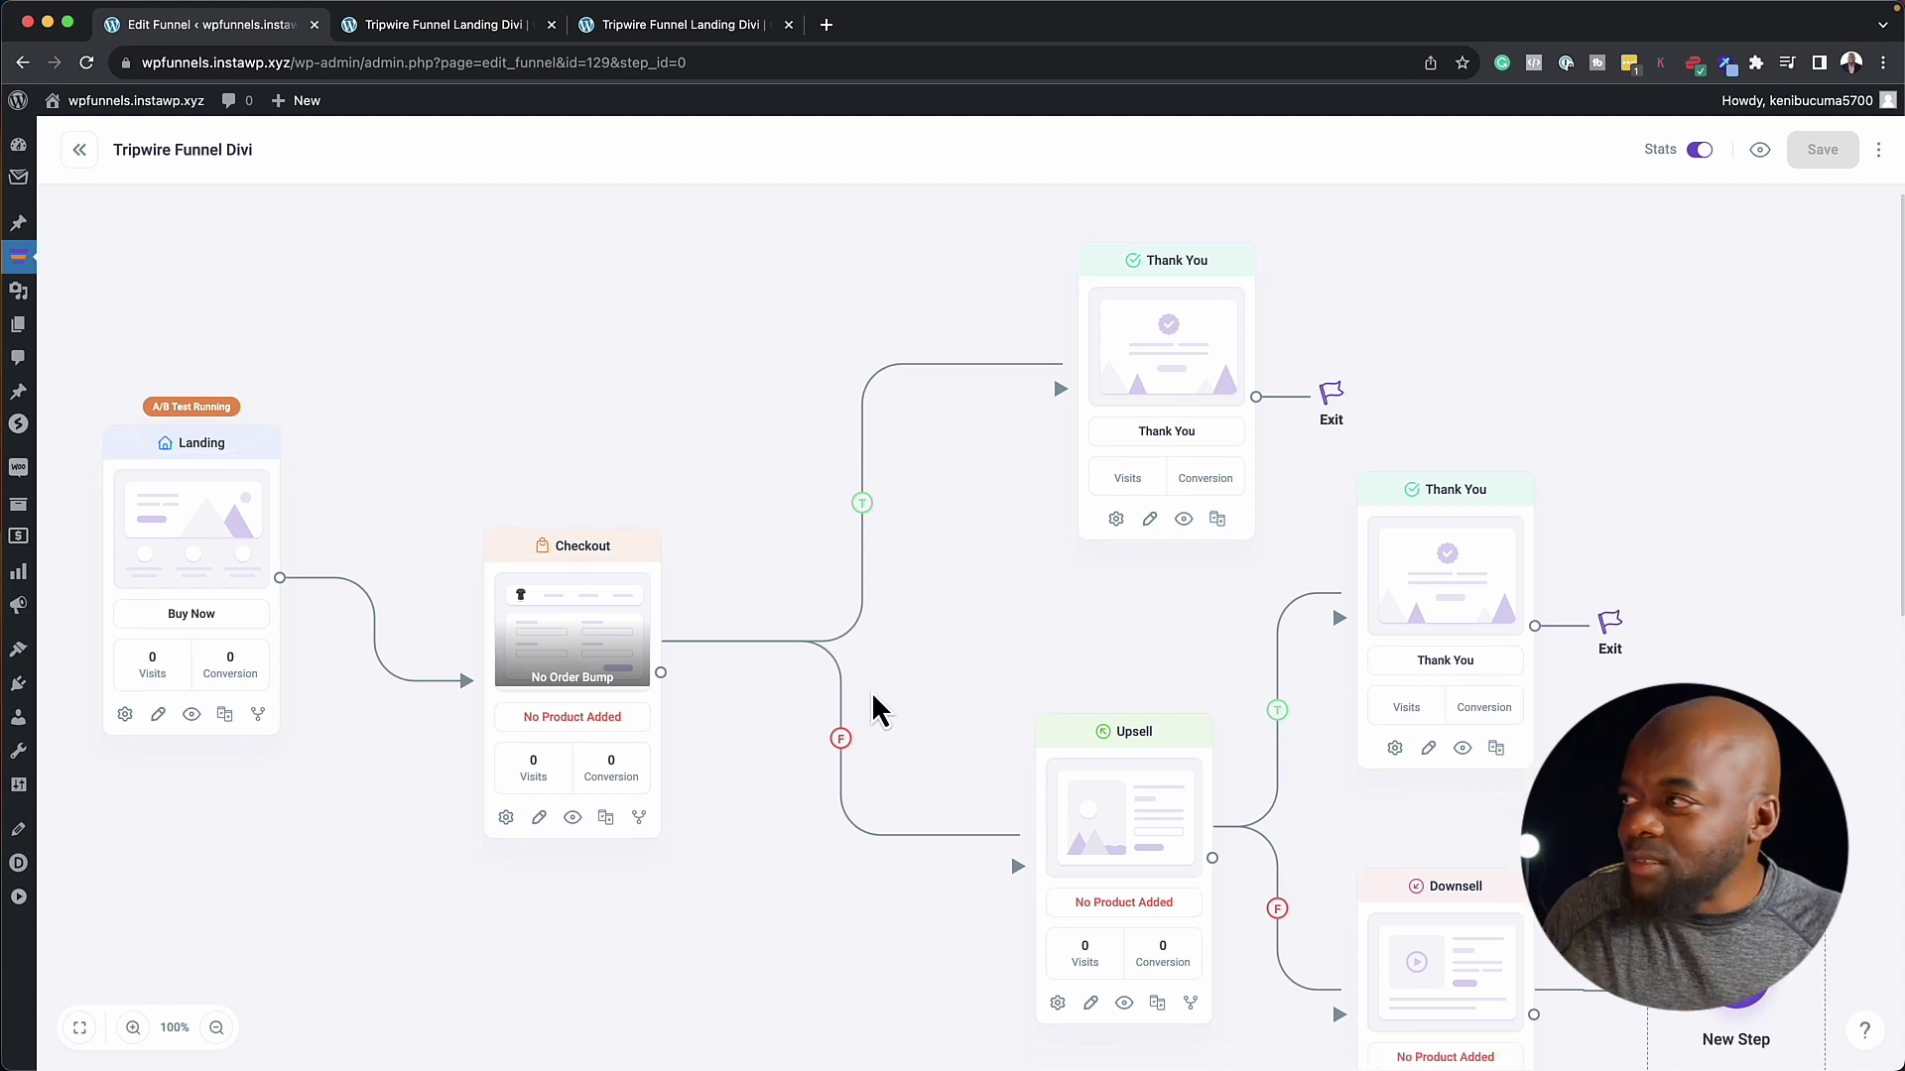
{"action": "scroll", "coordinate": [898, 685], "scroll_direction": "up", "scroll_amount": 1}
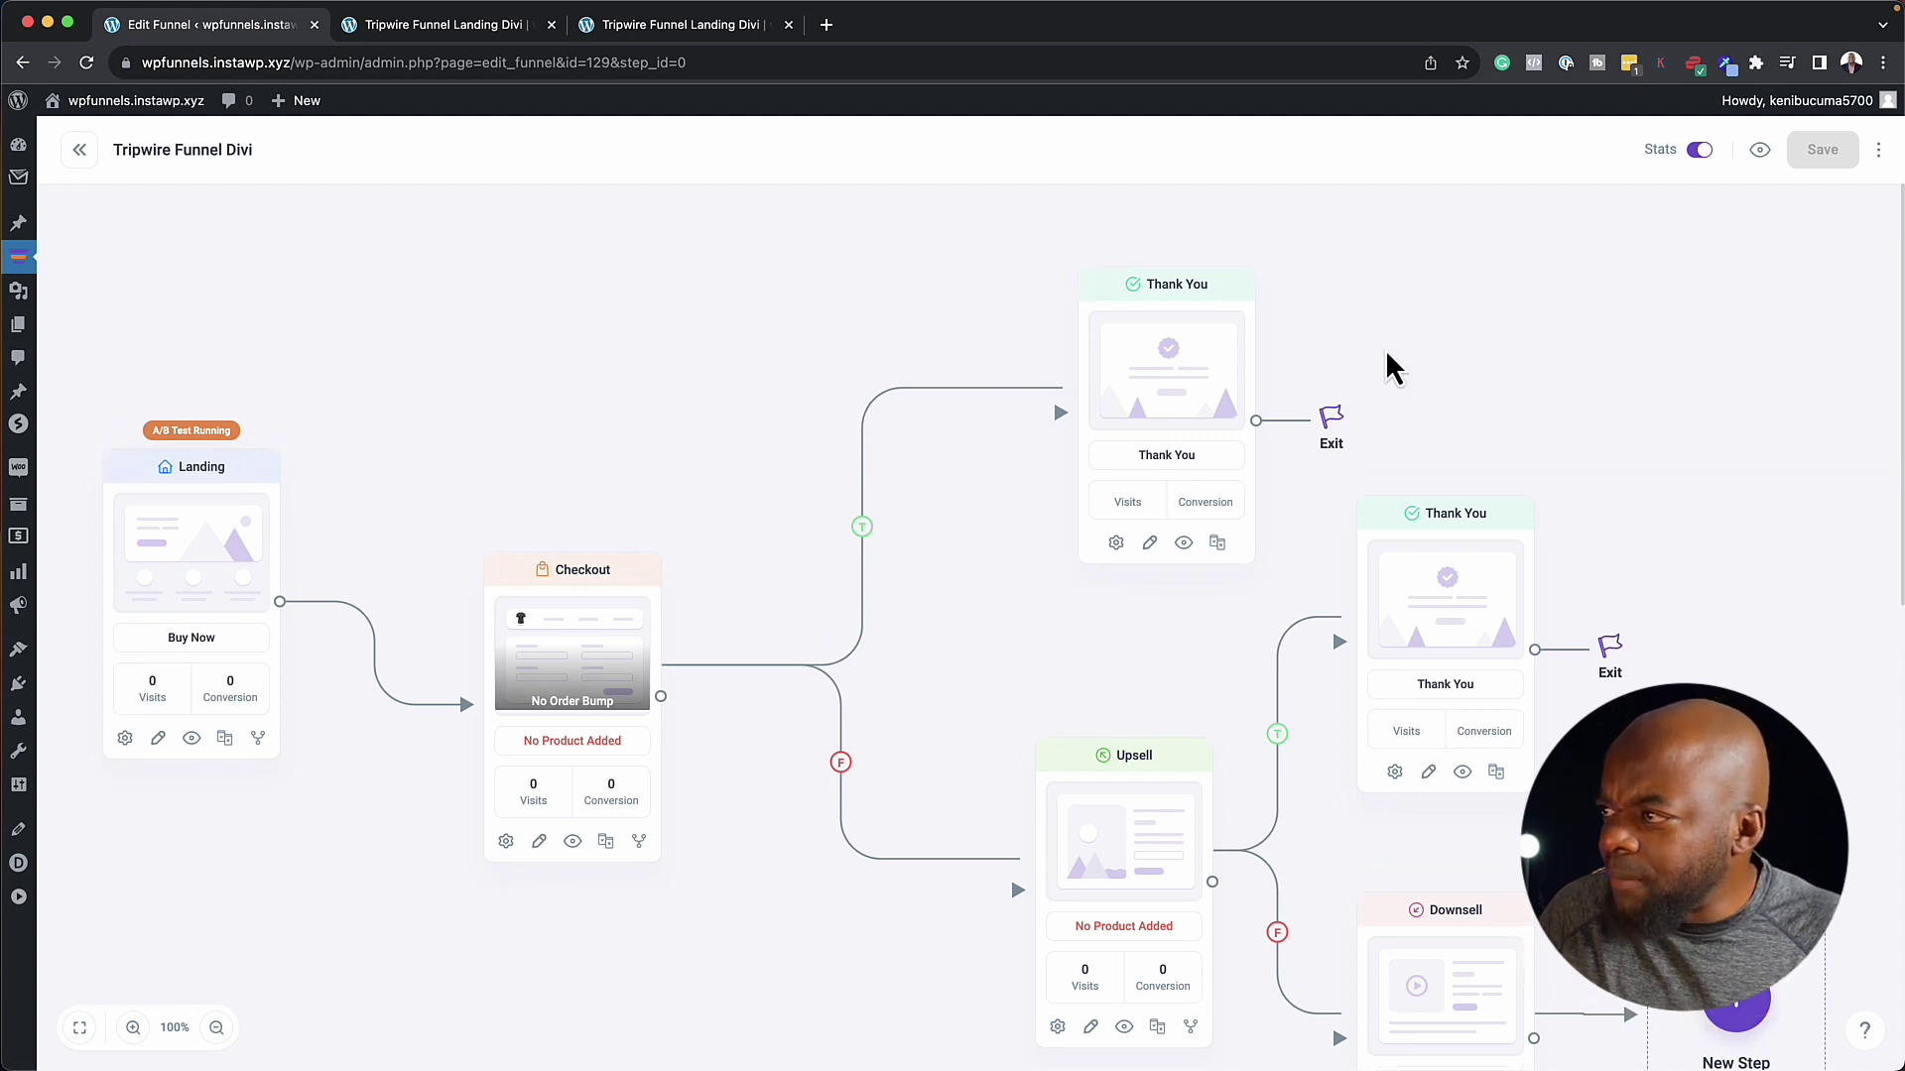
{"action": "left_click", "coordinate": [1882, 151]}
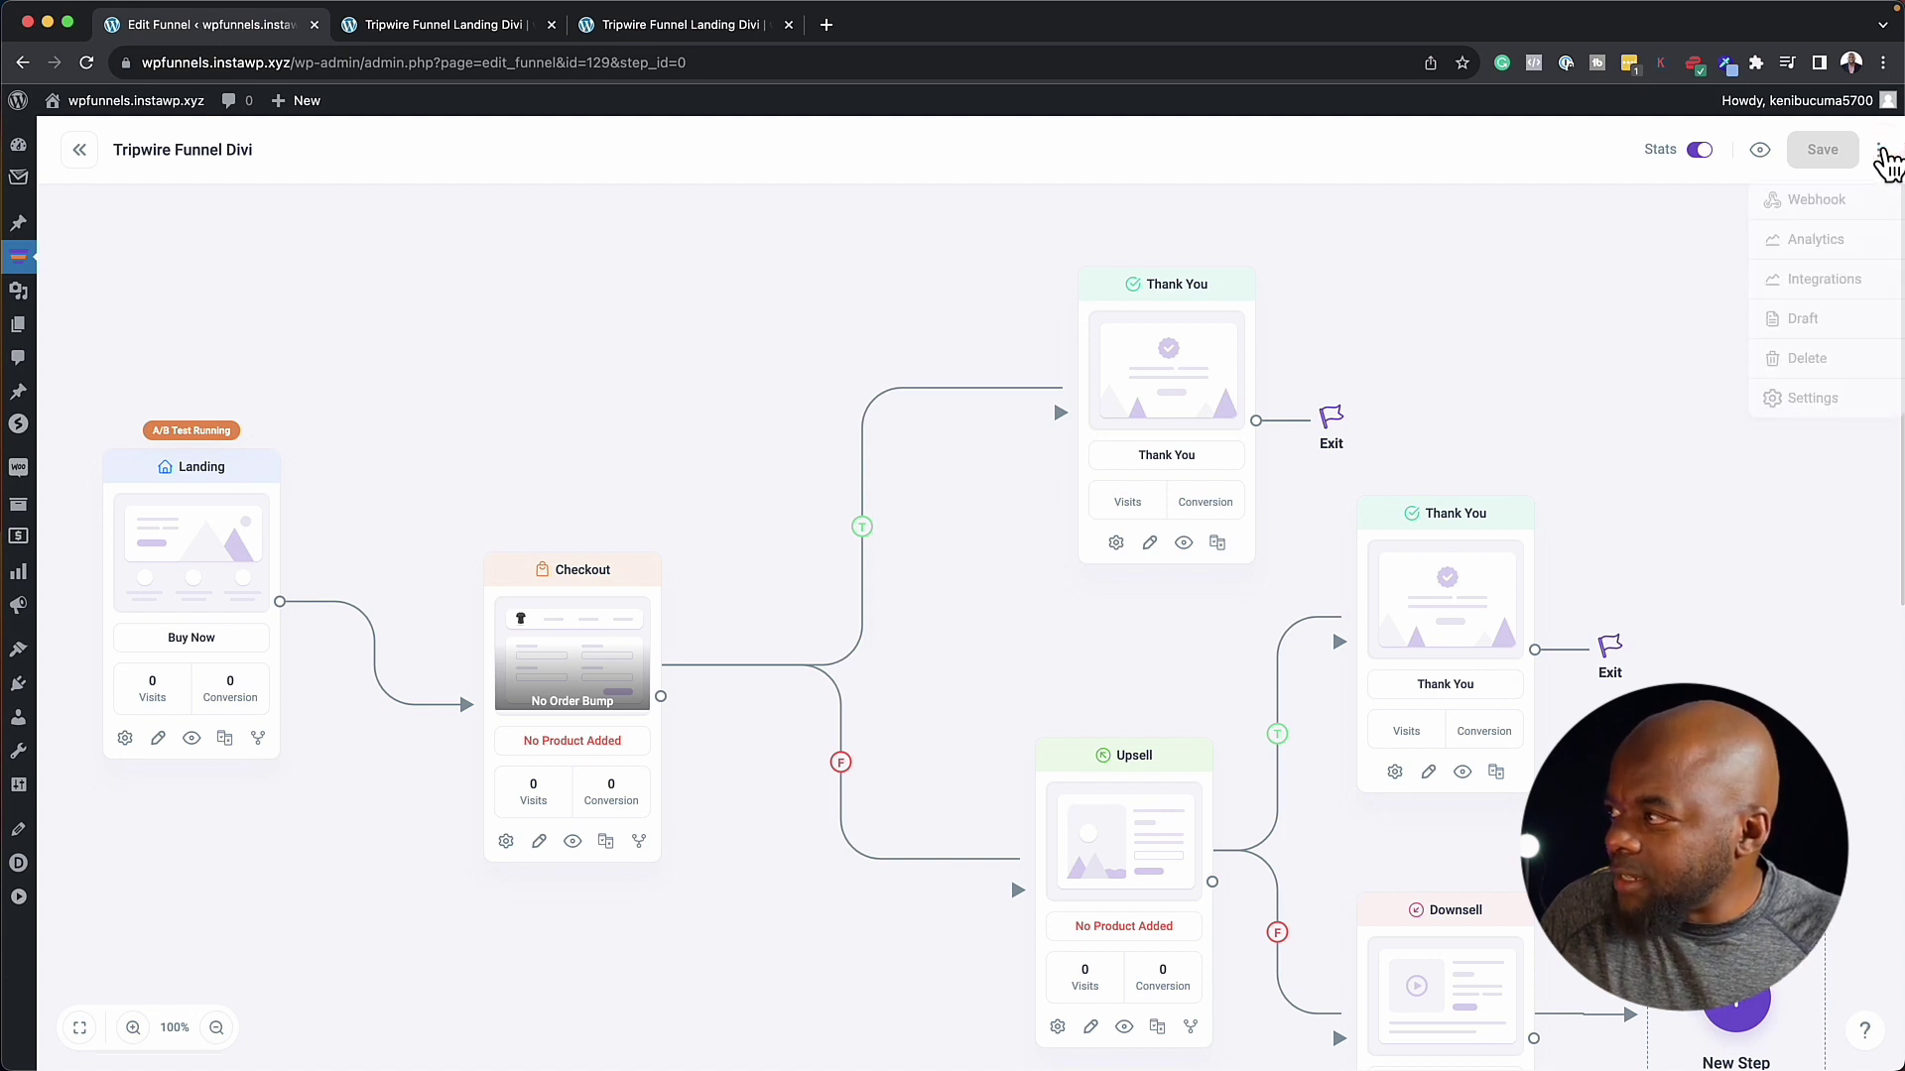
Step: Check the CRM integrations, none connected, then open Funnel Settings with all options unchecked
{"action": "left_click", "coordinate": [1825, 281]}
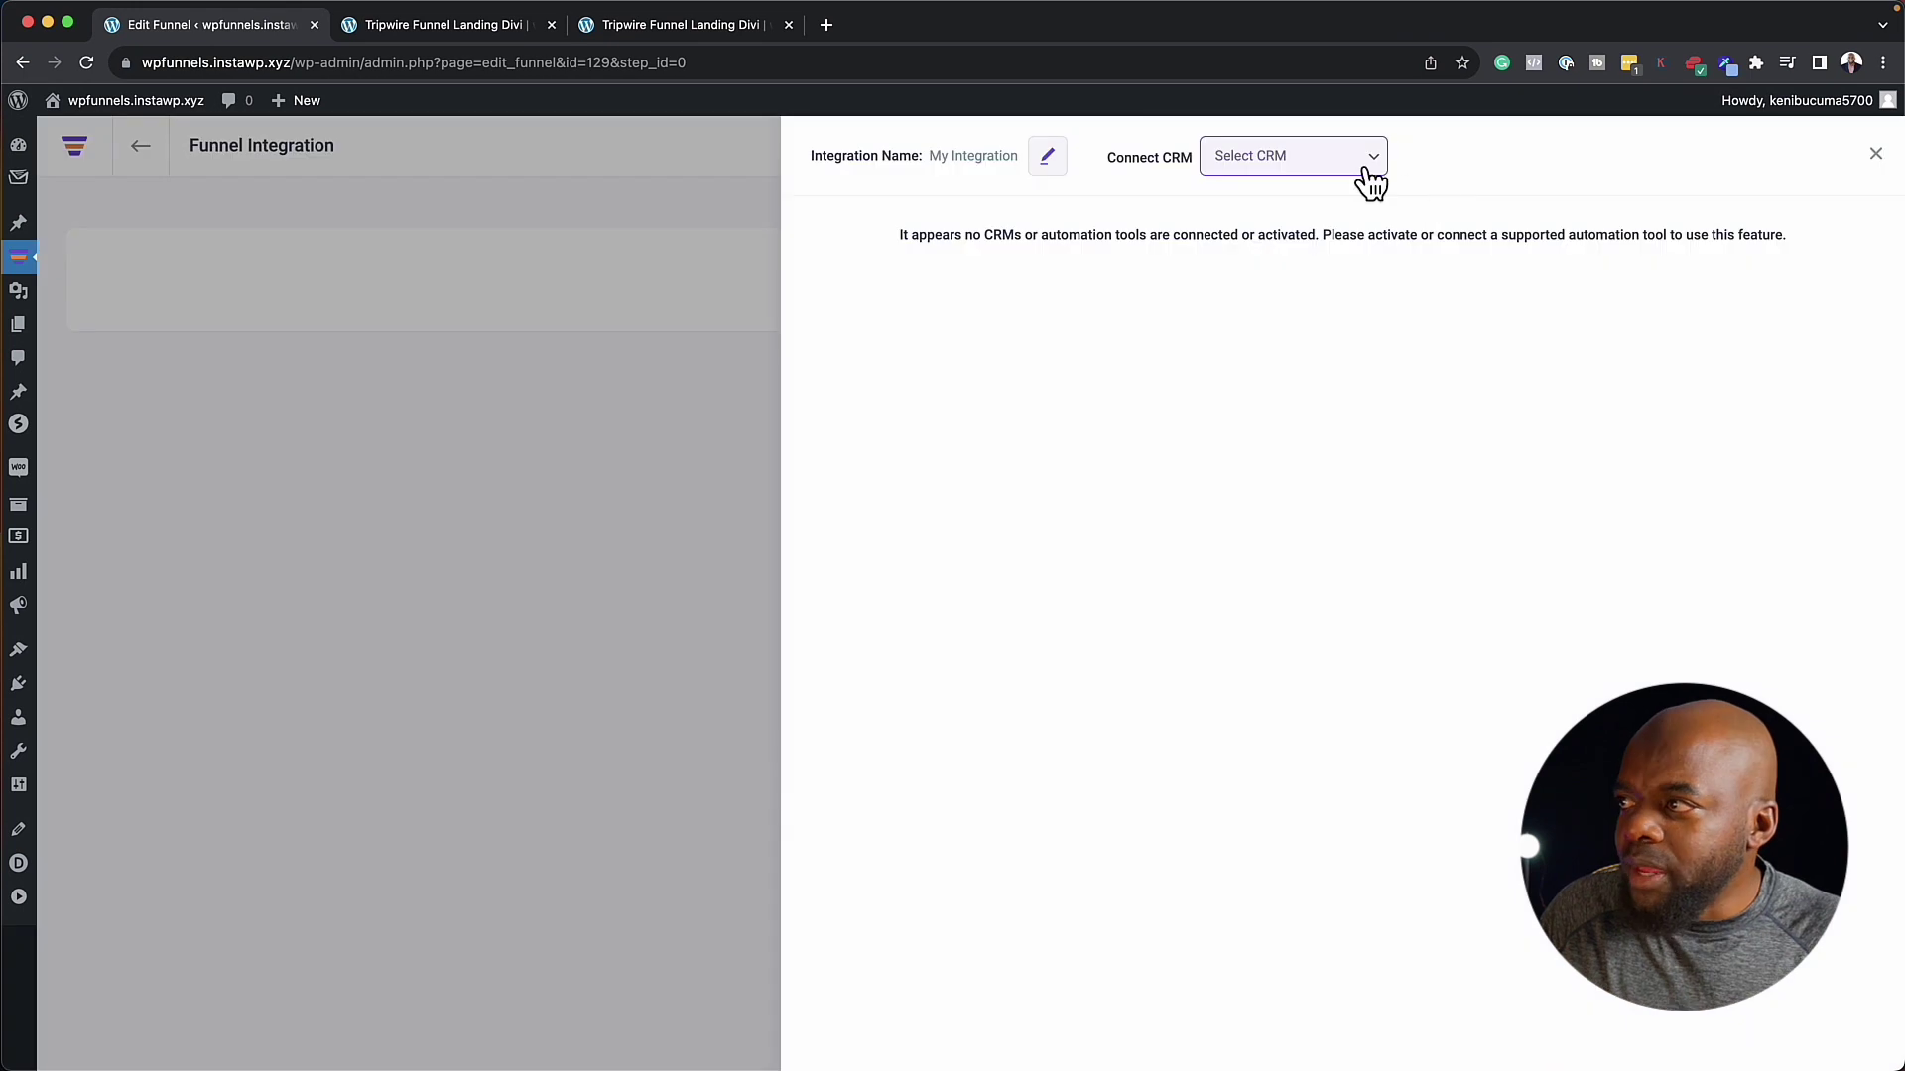
{"action": "left_click", "coordinate": [1356, 156]}
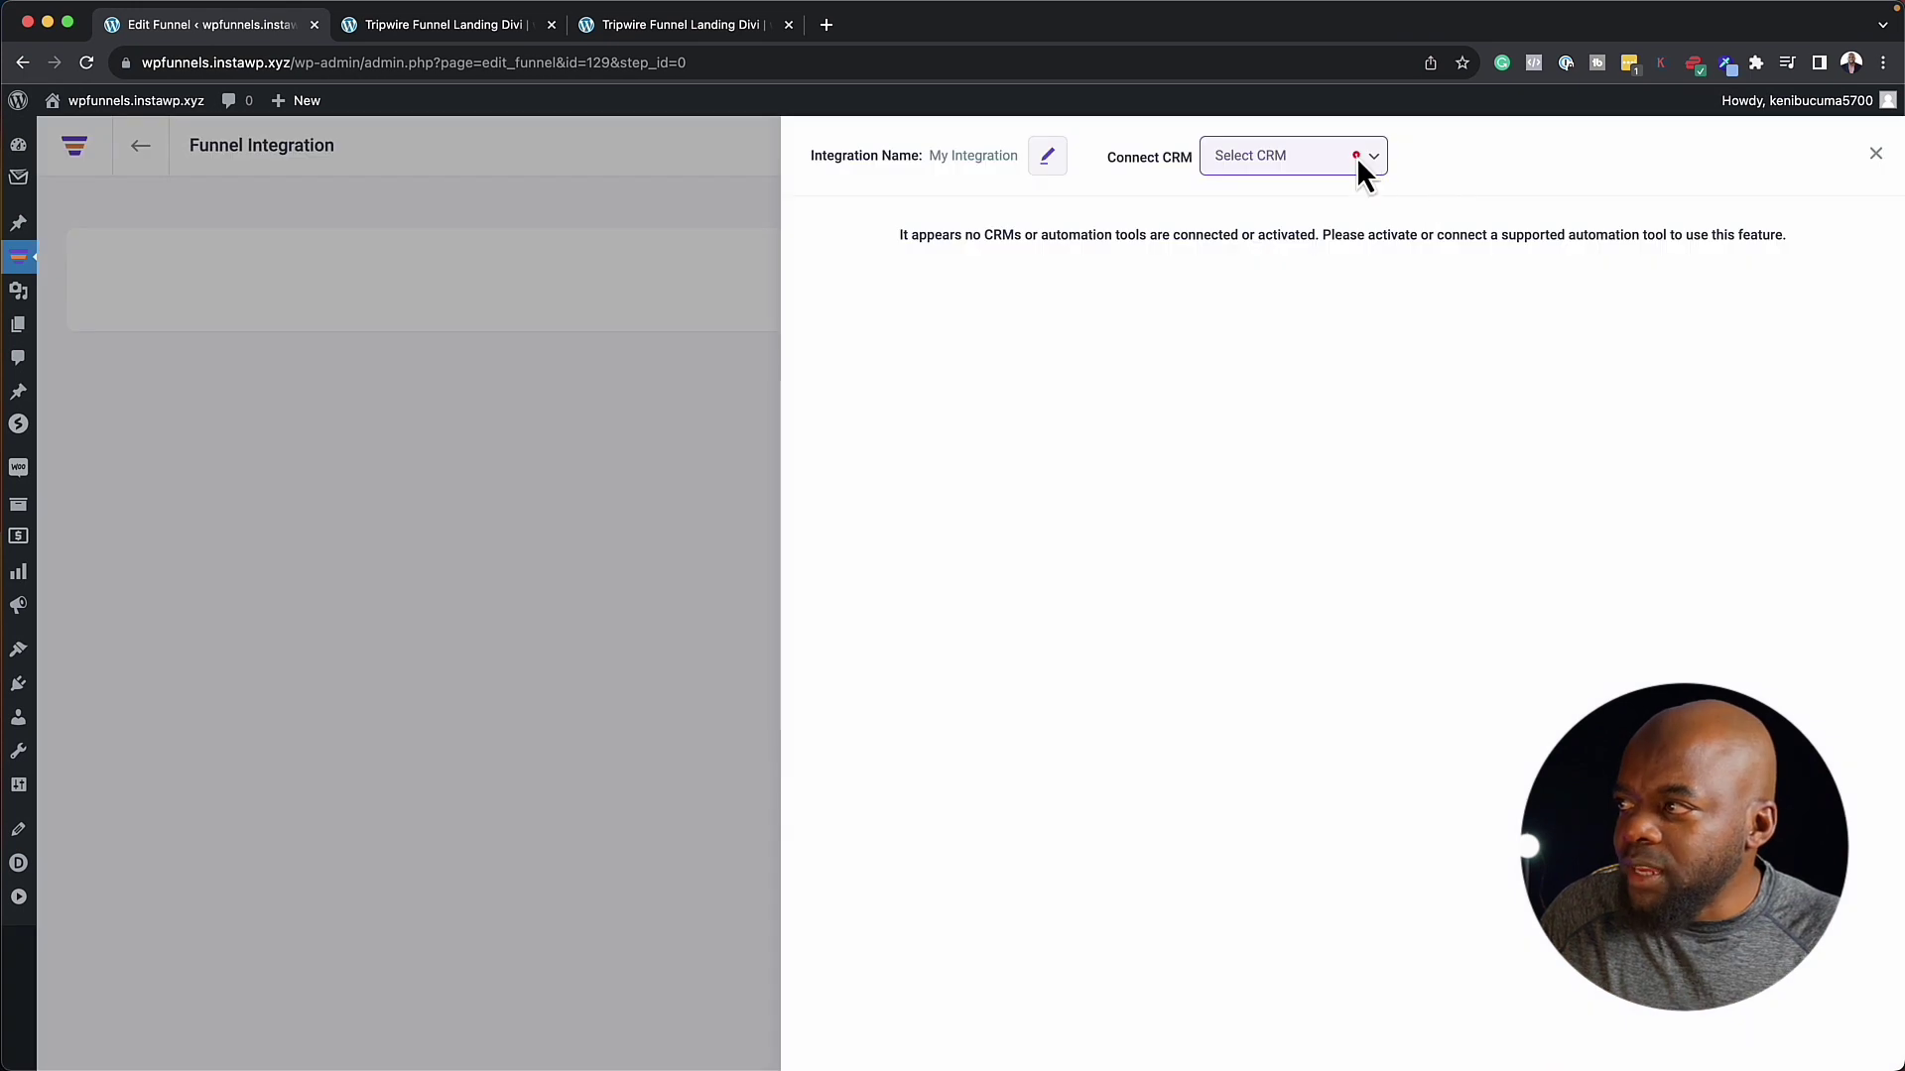
{"action": "left_click", "coordinate": [1452, 176]}
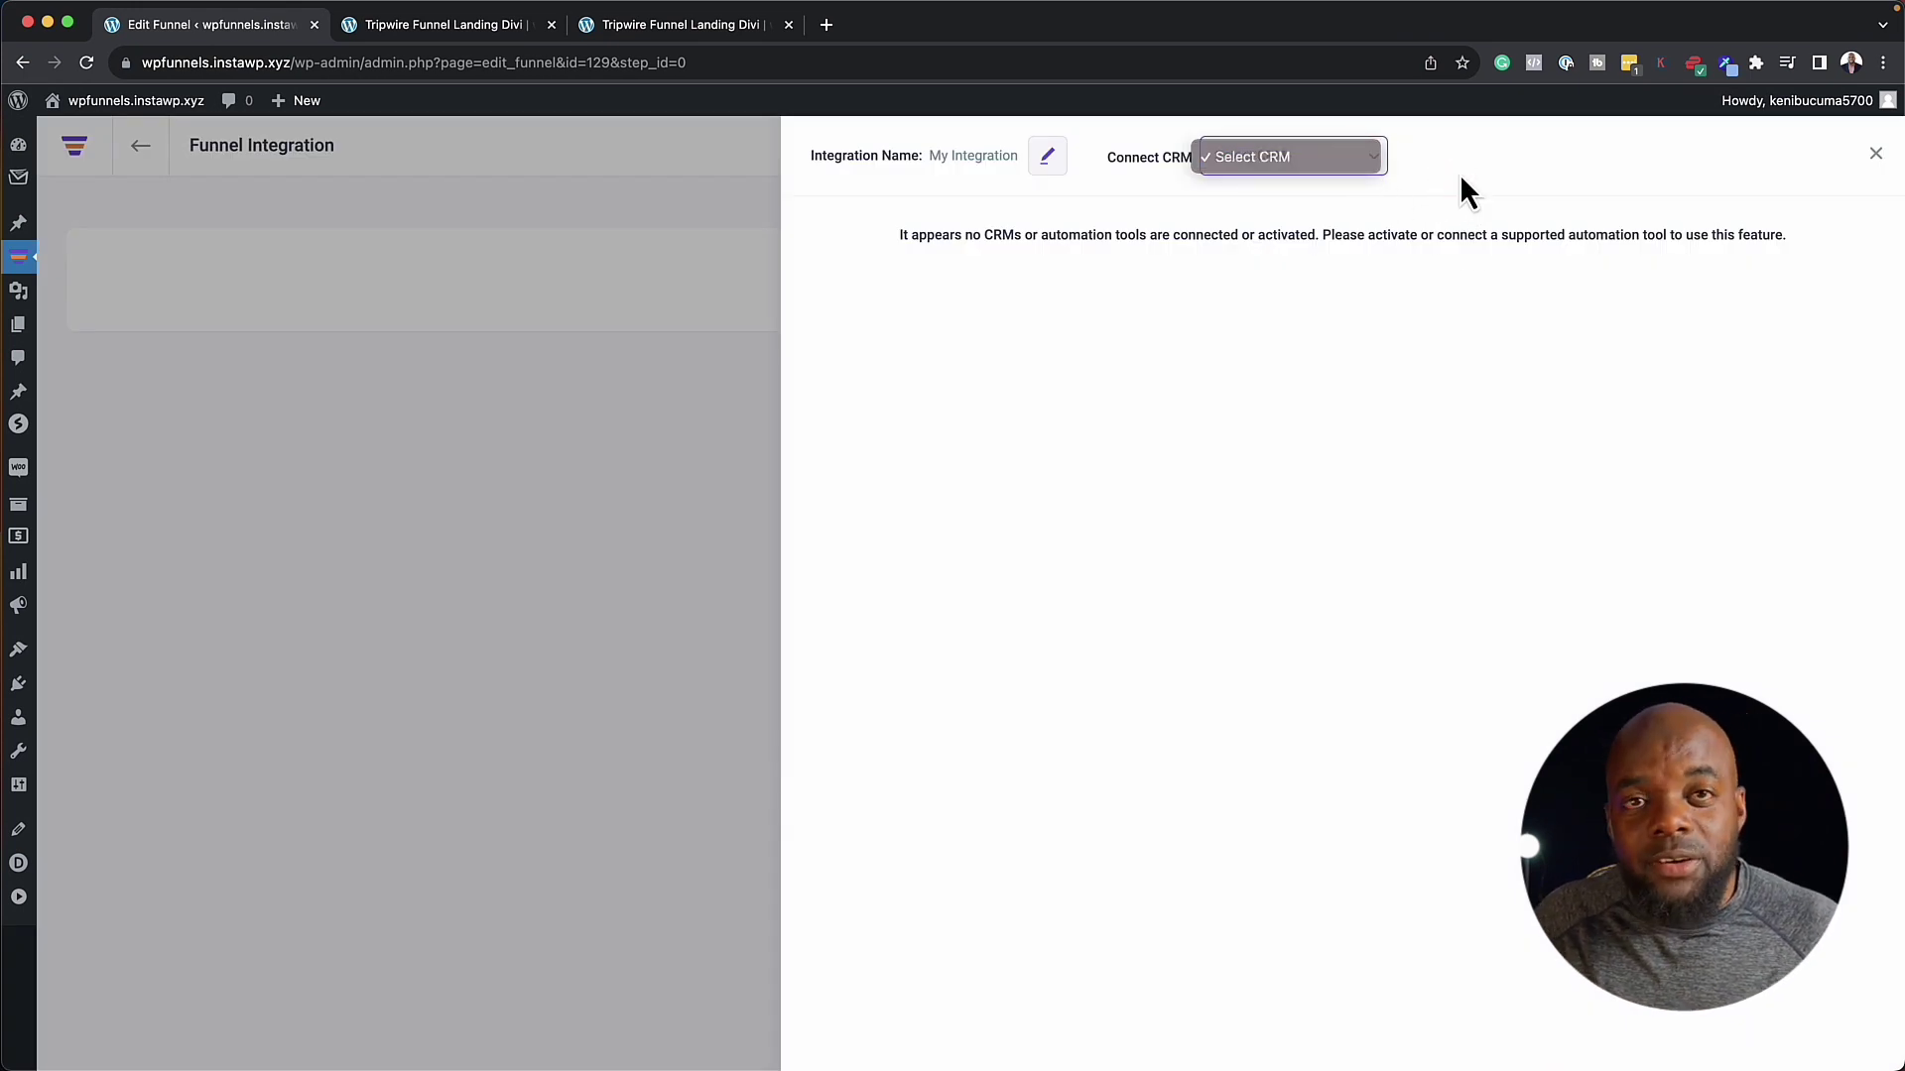
{"action": "left_click", "coordinate": [1874, 156]}
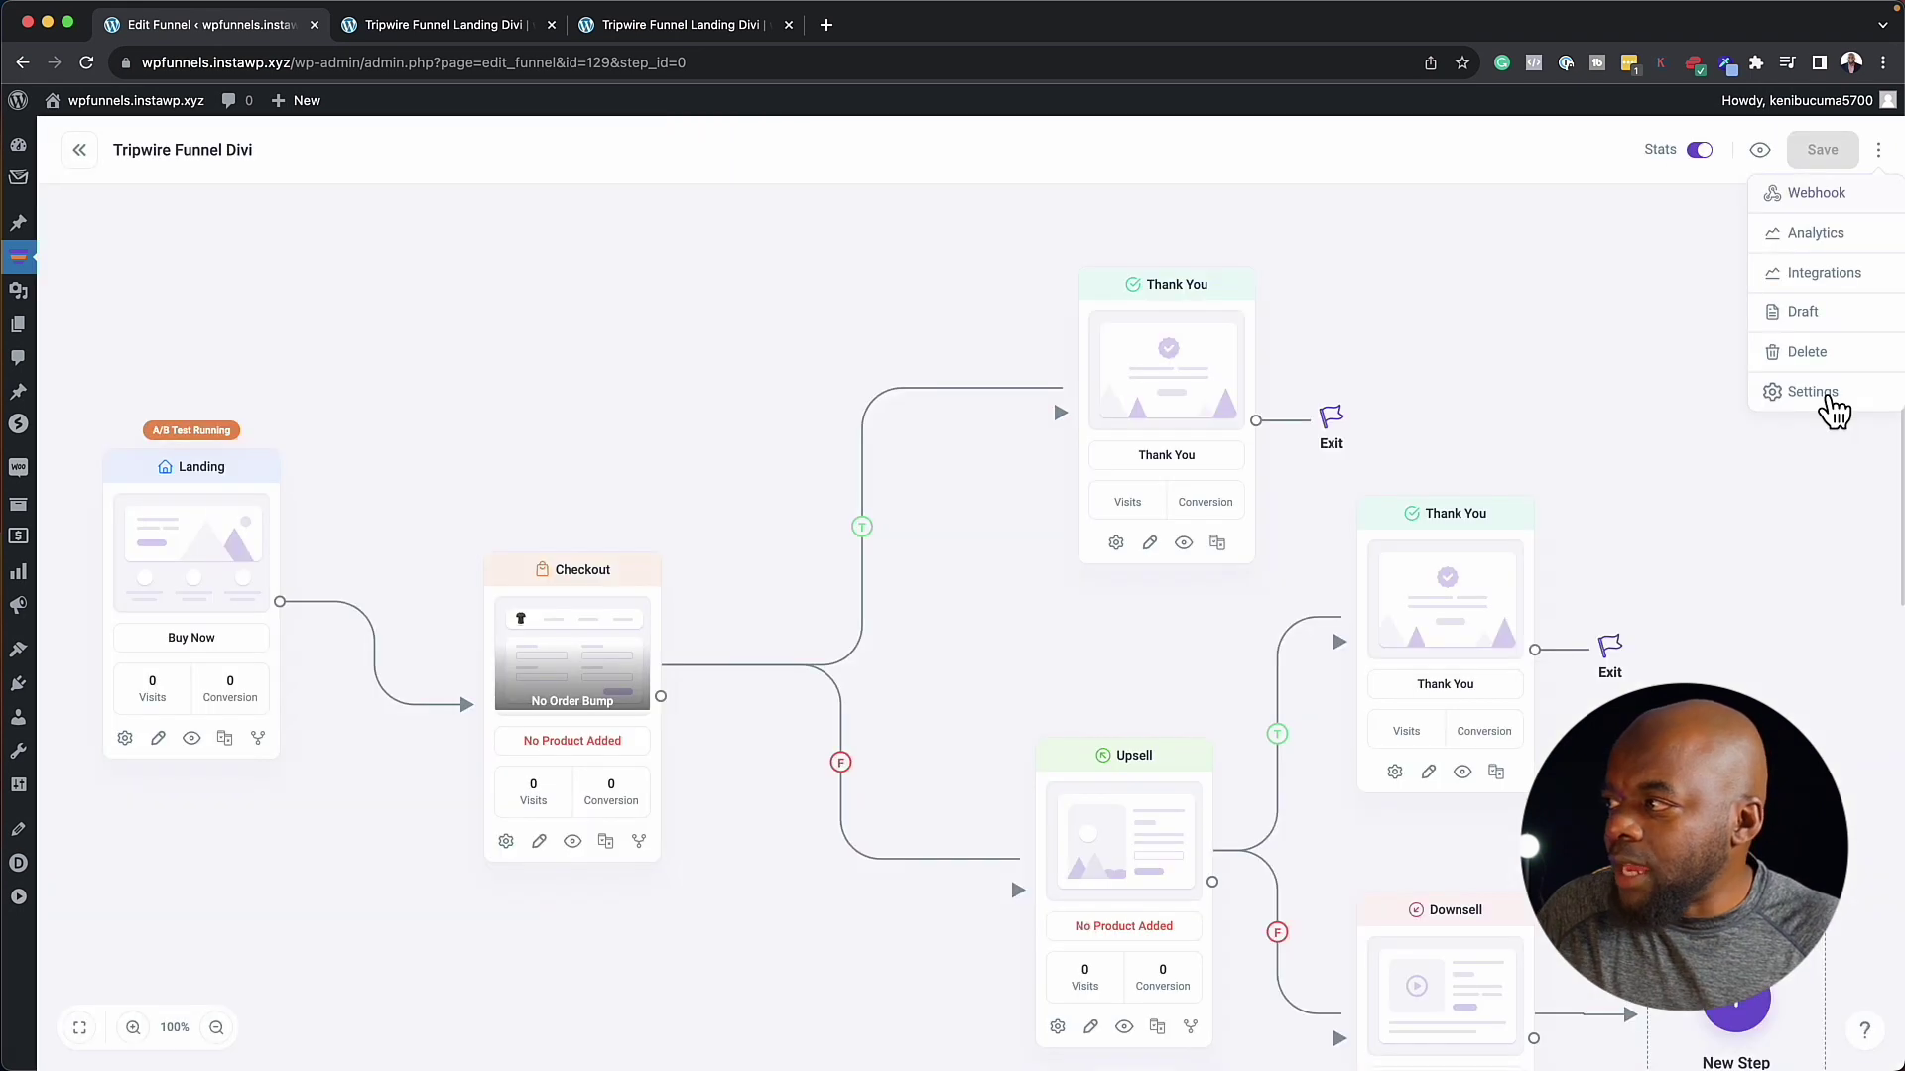
{"action": "left_click", "coordinate": [1826, 394]}
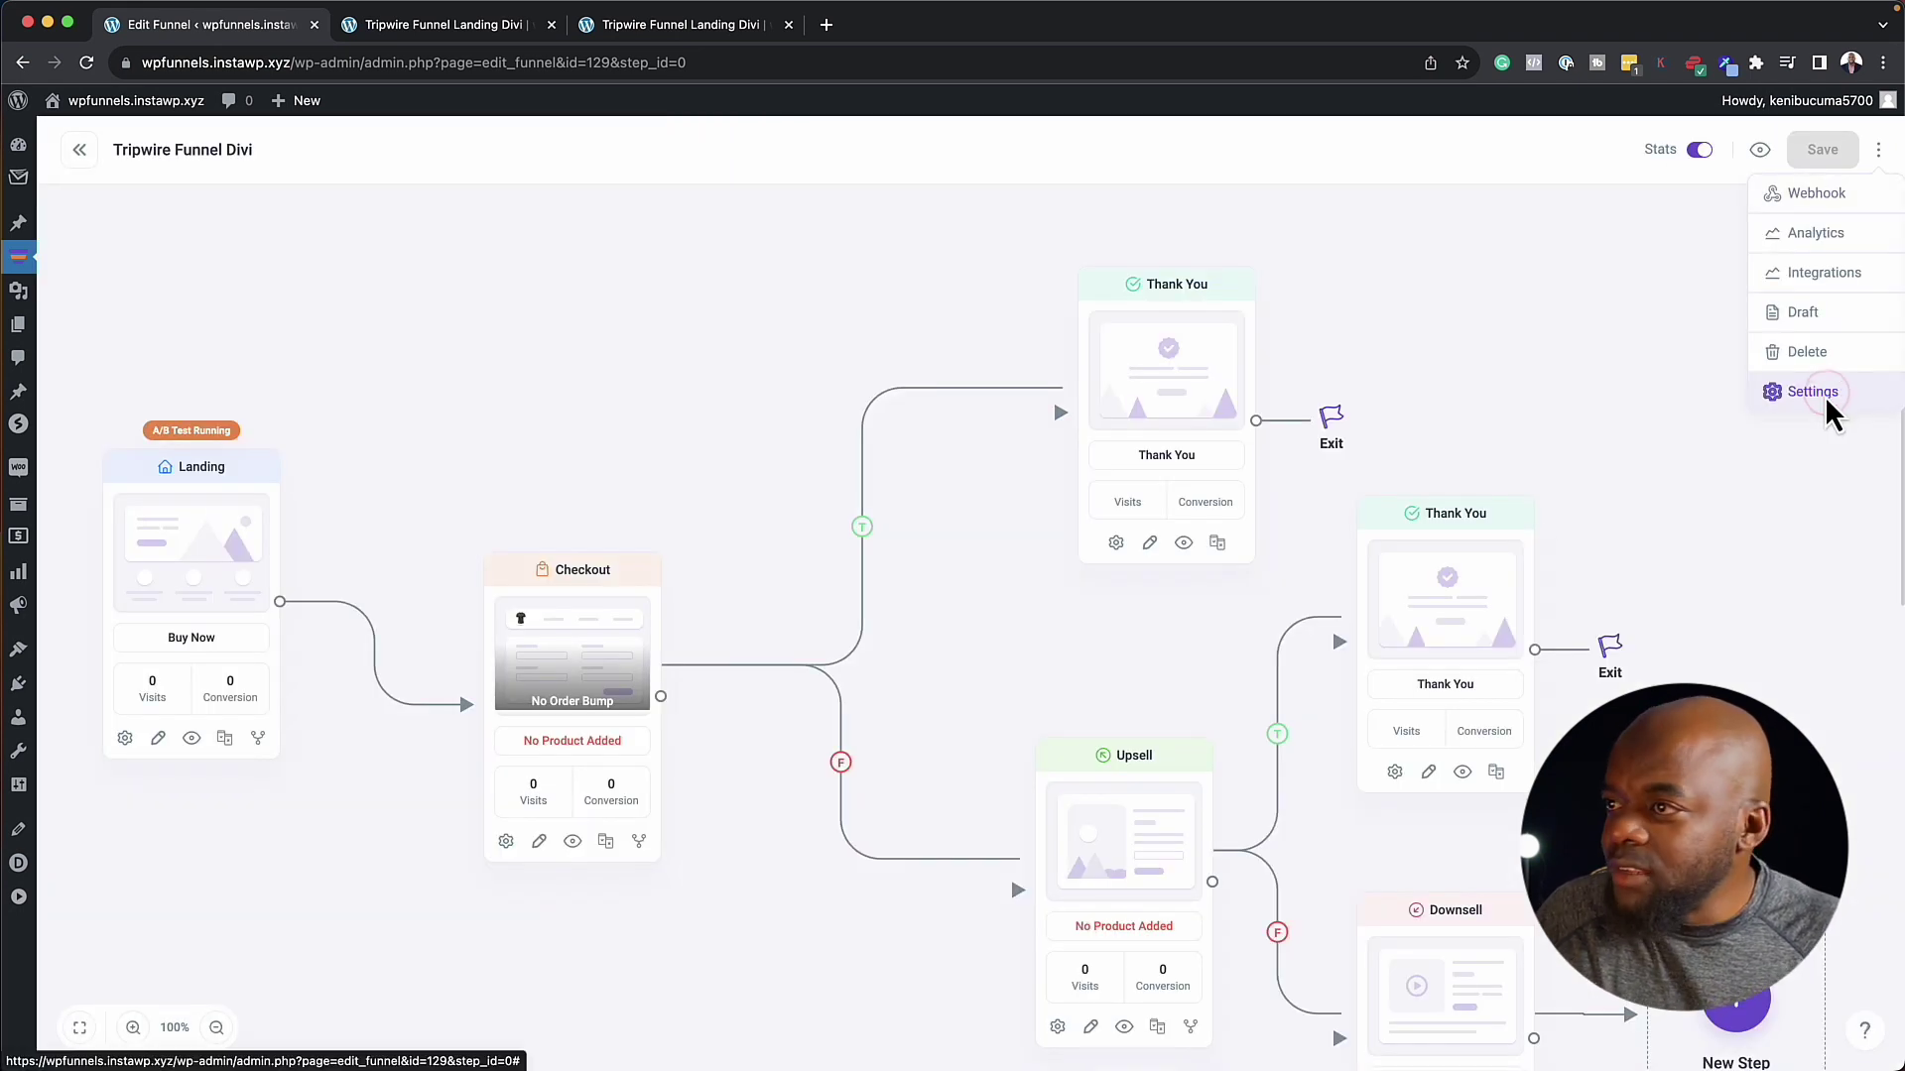